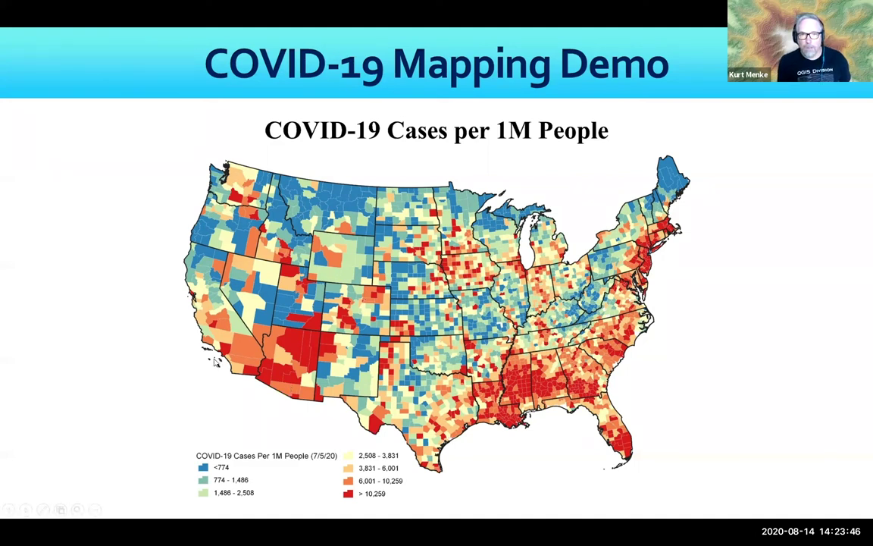
Leave the slideshow, switch to Chrome and download the full USA Counties dataset as a shapefile, saving USA_Counties.zip in the Webinar folder
{"action": "key", "text": "Escape"}
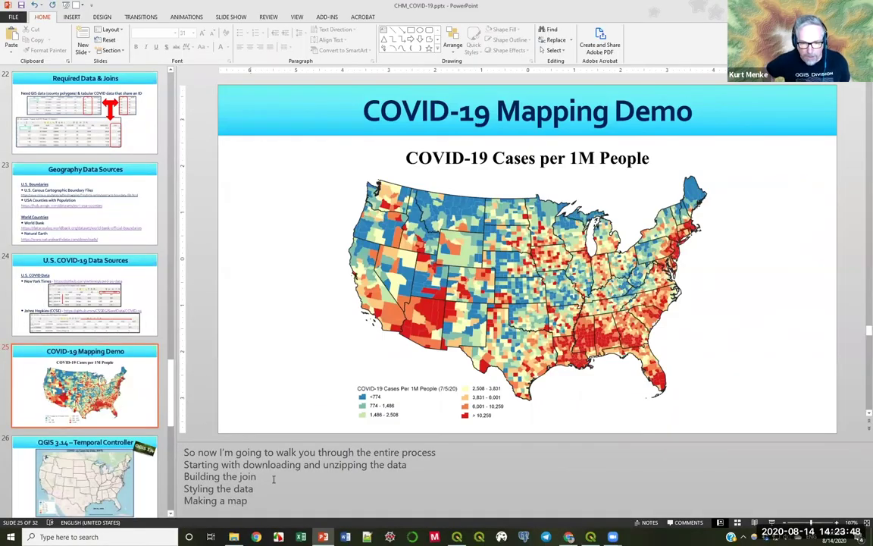
{"action": "left_click", "coordinate": [457, 536]}
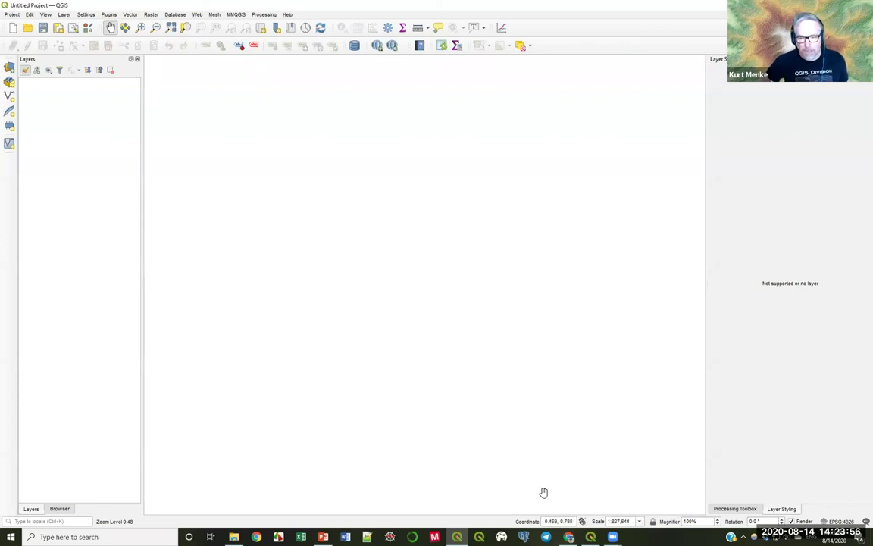
{"action": "left_click", "coordinate": [568, 536]}
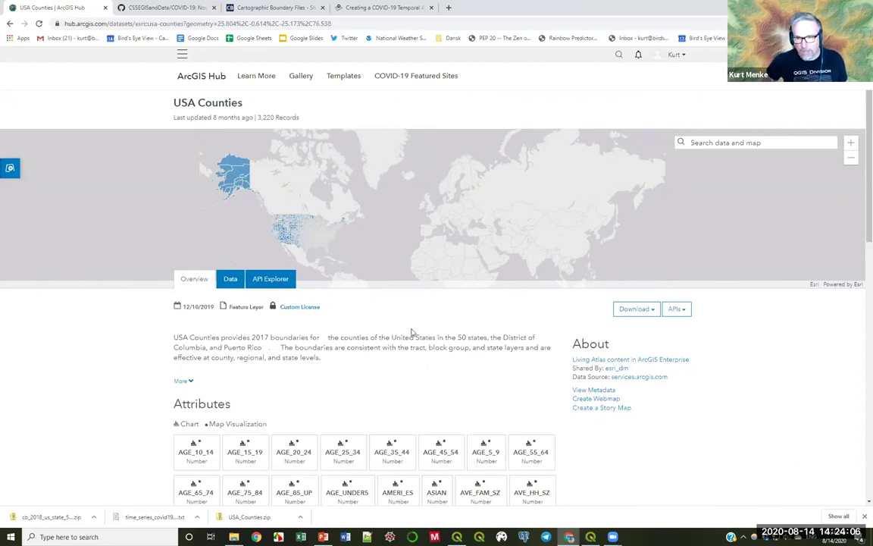
{"action": "left_click", "coordinate": [642, 314]}
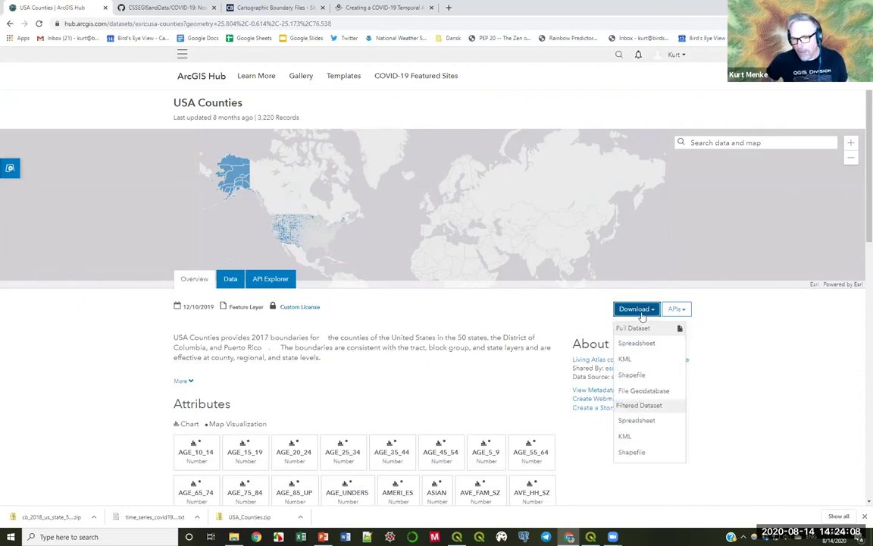
{"action": "left_click", "coordinate": [641, 375]}
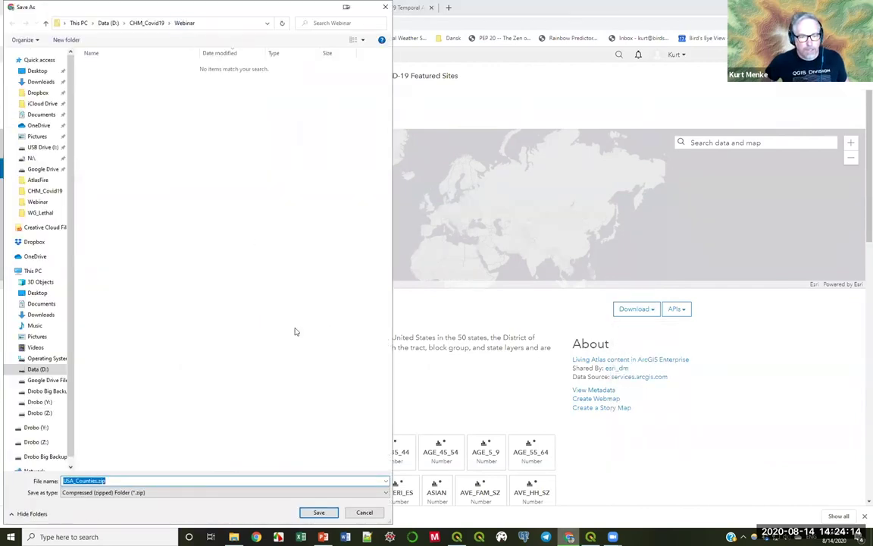
{"action": "left_click", "coordinate": [319, 512]}
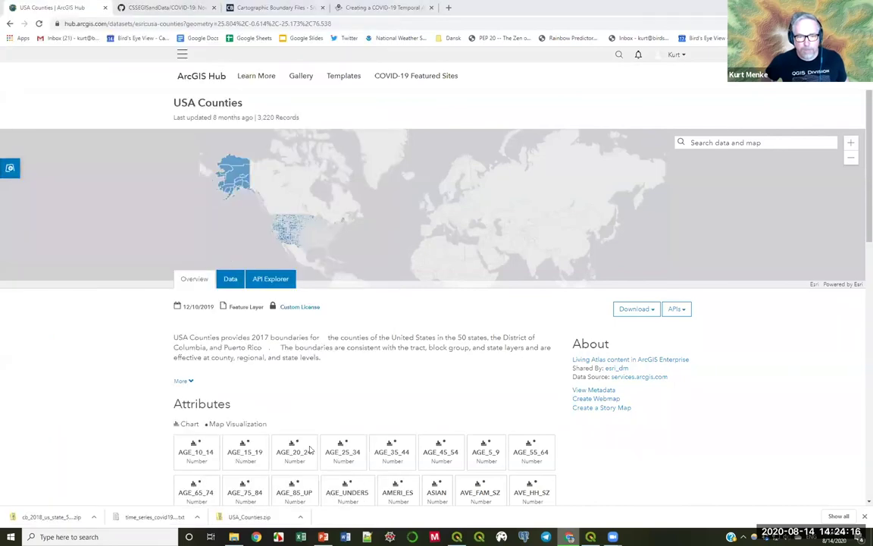
Show the downloaded USA_Counties.zip in its folder and extract its contents into that same folder with 7-Zip
{"action": "scroll", "coordinate": [716, 402], "scroll_direction": "down", "scroll_amount": 1}
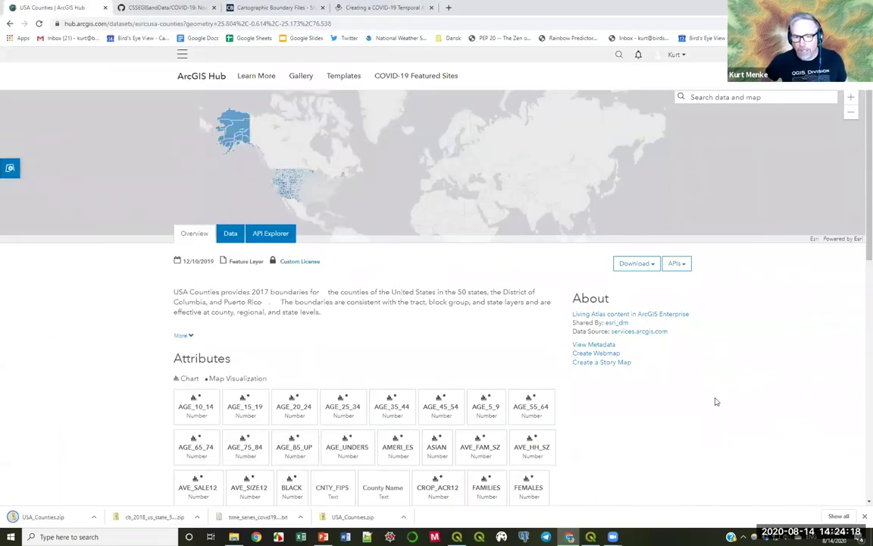
{"action": "scroll", "coordinate": [716, 402], "scroll_direction": "down", "scroll_amount": 4}
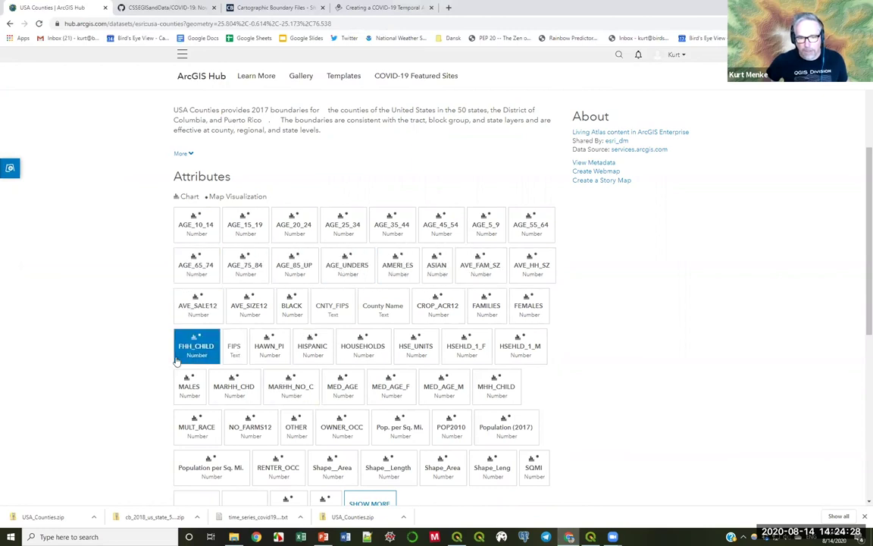
{"action": "left_click", "coordinate": [403, 518]}
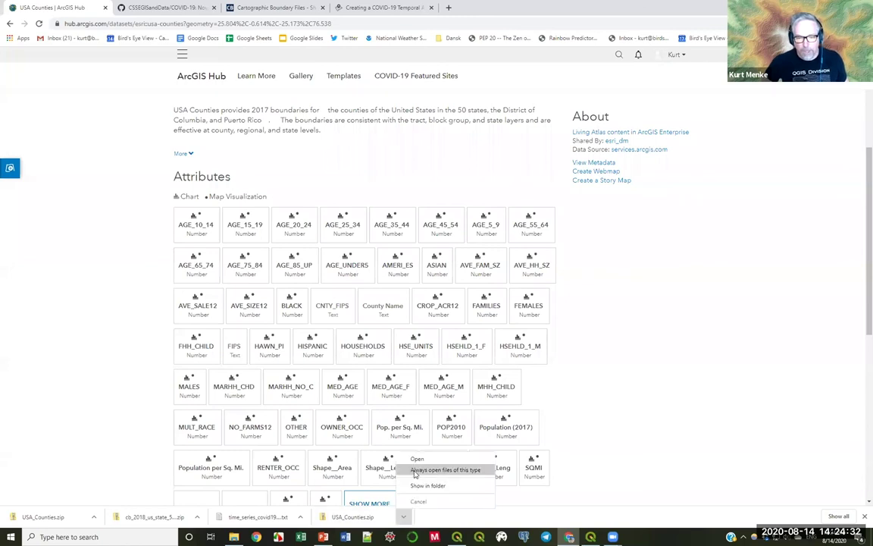
{"action": "left_click", "coordinate": [415, 486]}
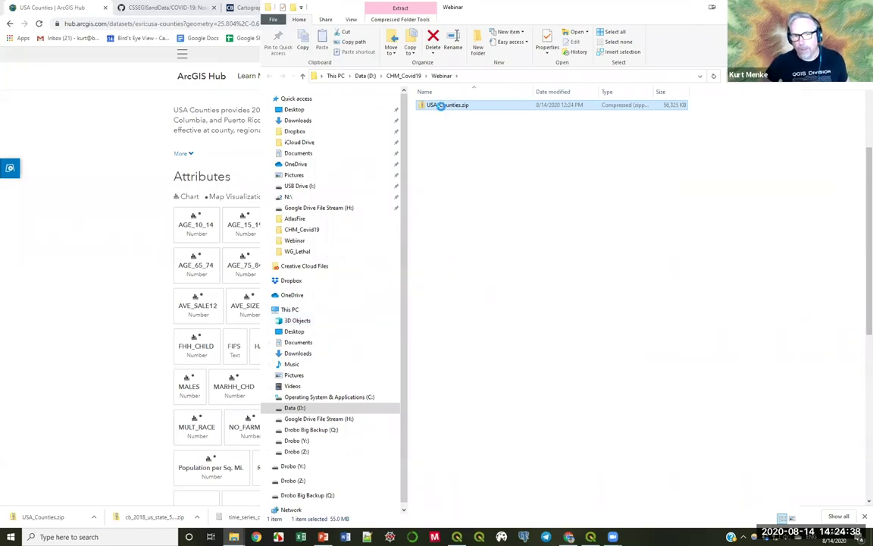
{"action": "right_click", "coordinate": [443, 110]}
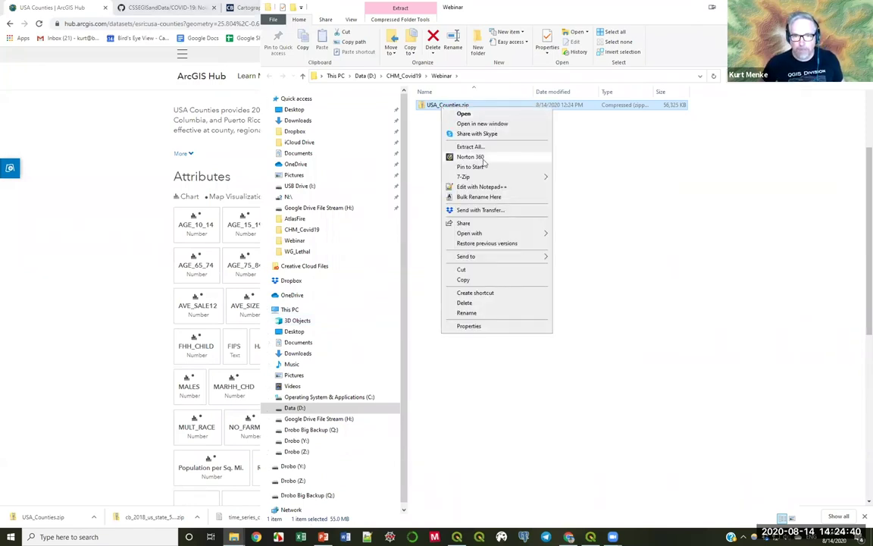
{"action": "mouse_move", "coordinate": [497, 177]}
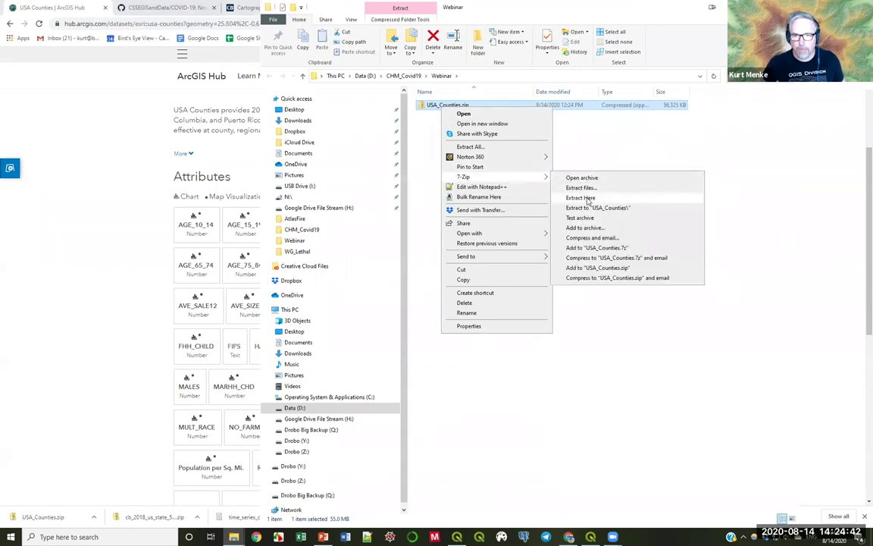
{"action": "left_click", "coordinate": [582, 197]}
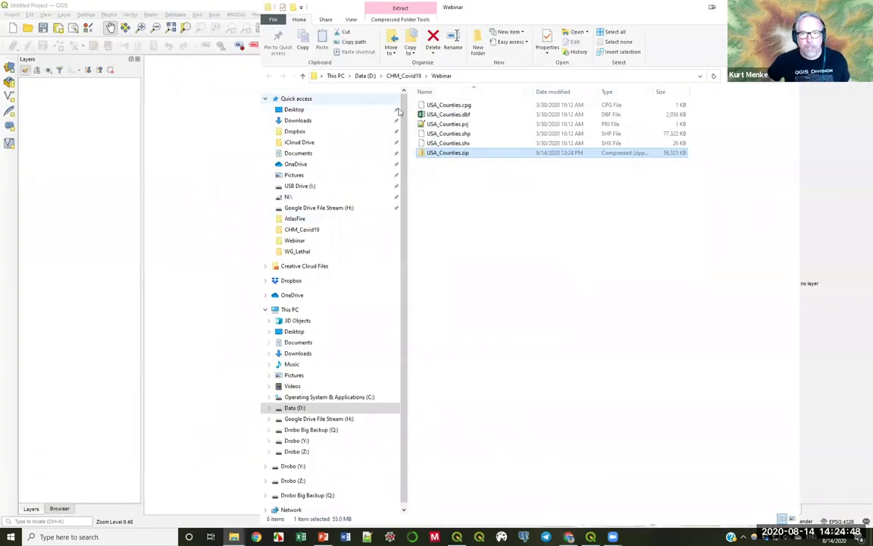
Add USA_Counties.shp from the Webinar folder to the QGIS project as a layer
{"action": "left_click", "coordinate": [461, 135]}
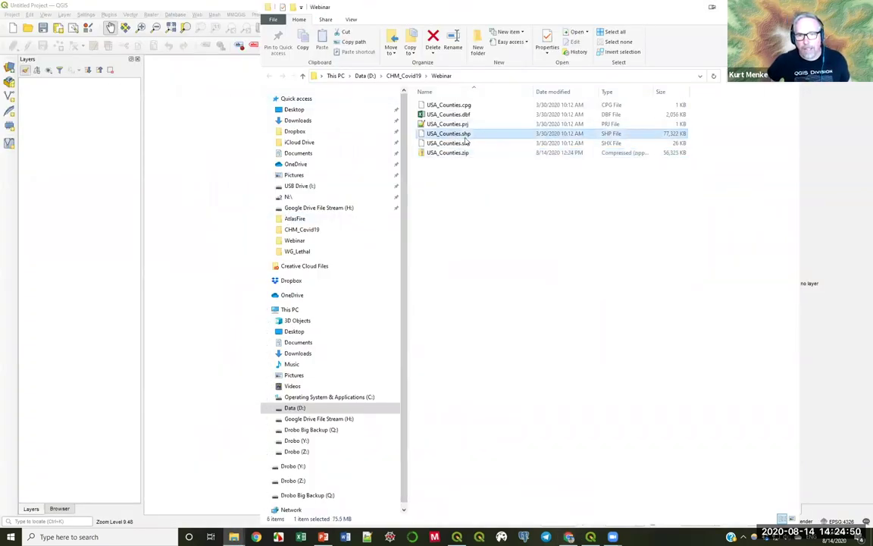
{"action": "left_click_drag", "start_coordinate": [464, 135], "coordinate": [195, 128]}
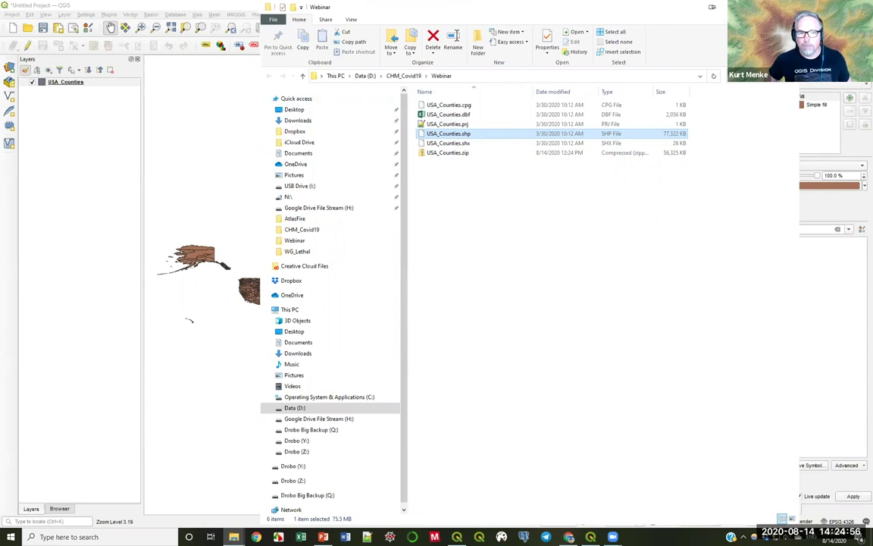
{"action": "left_click", "coordinate": [353, 270]}
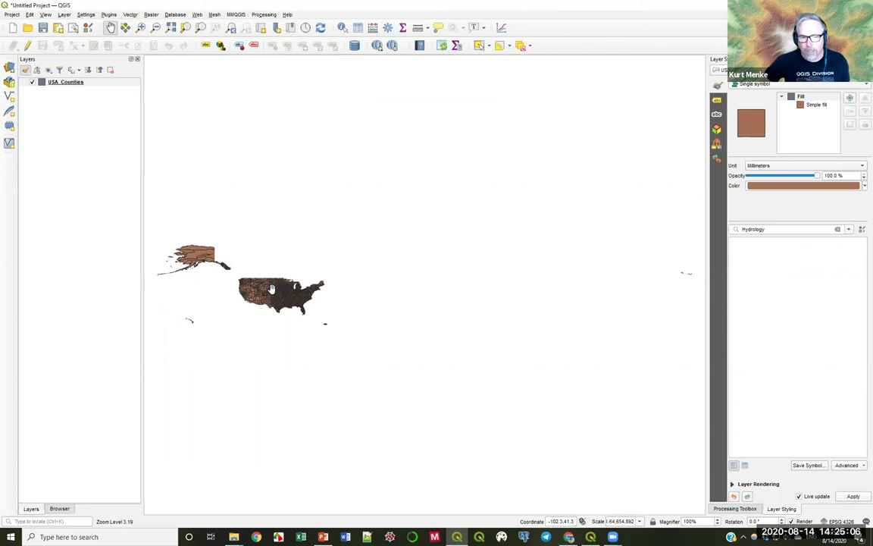
Select the contiguous US counties, invert the selection, delete the selected outlying features from USA_Counties and save the layer edits
{"action": "left_click", "coordinate": [140, 27]}
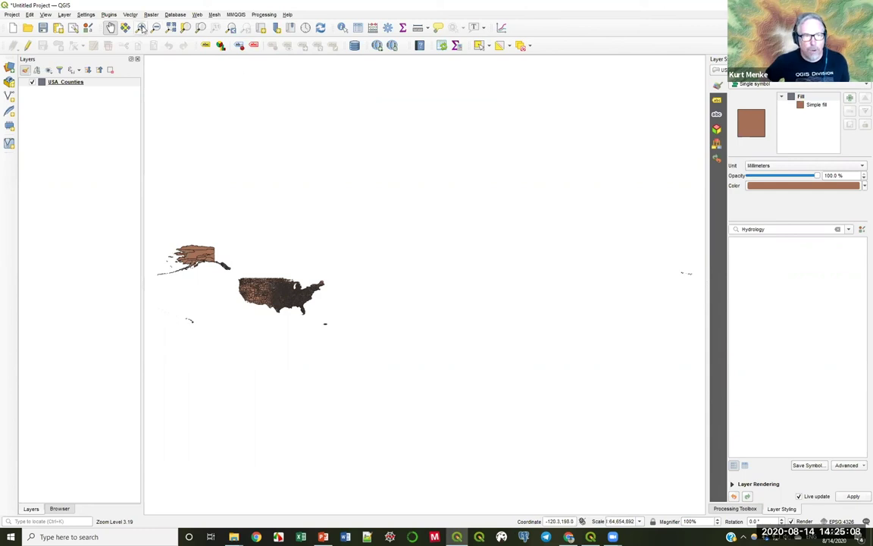
{"action": "left_click_drag", "start_coordinate": [209, 252], "coordinate": [342, 345]}
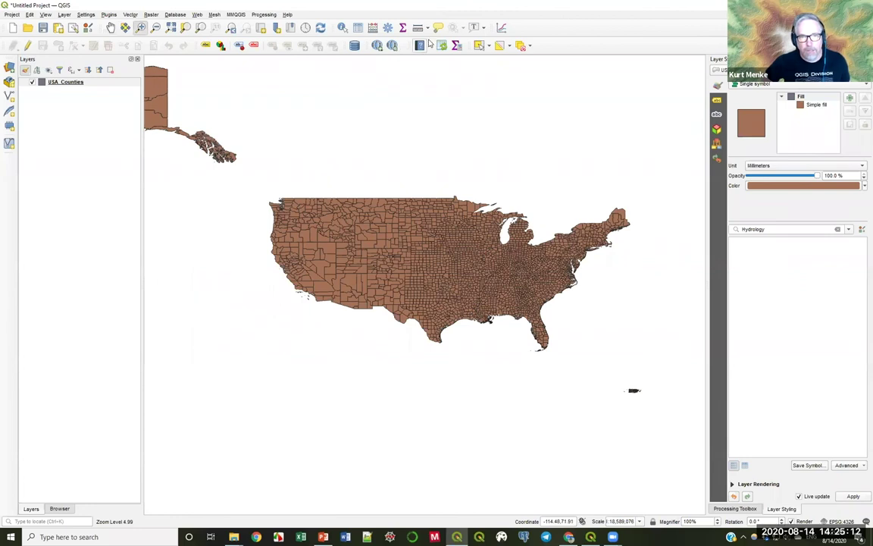
{"action": "left_click", "coordinate": [478, 47]}
{"action": "left_click_drag", "start_coordinate": [252, 180], "coordinate": [633, 360]}
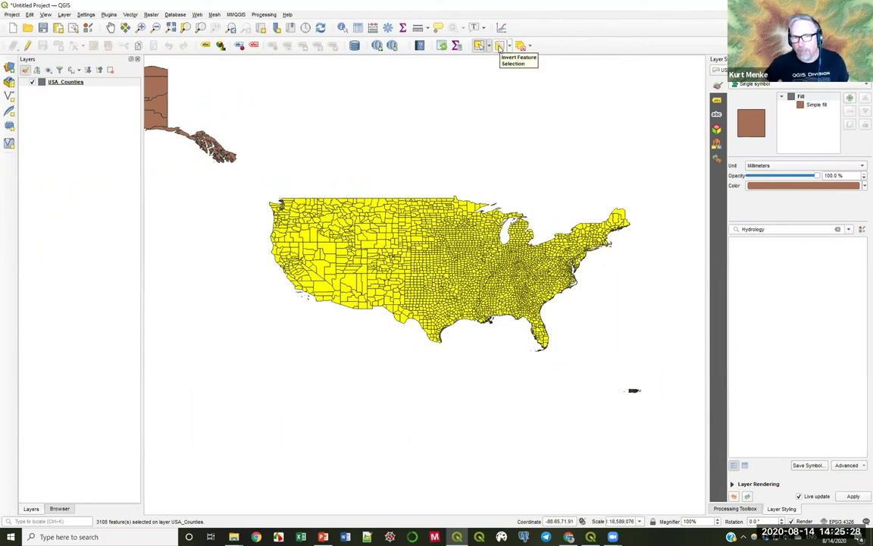
{"action": "left_click", "coordinate": [505, 47]}
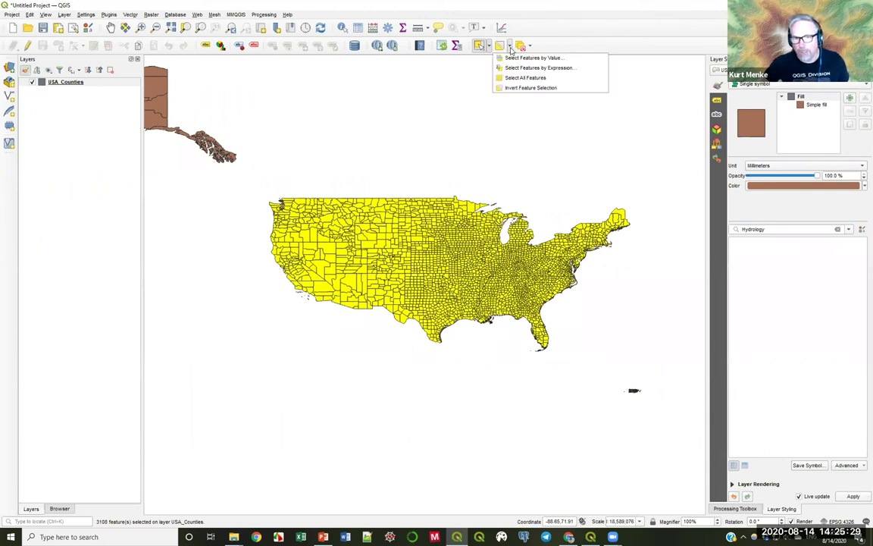
{"action": "left_click", "coordinate": [513, 88]}
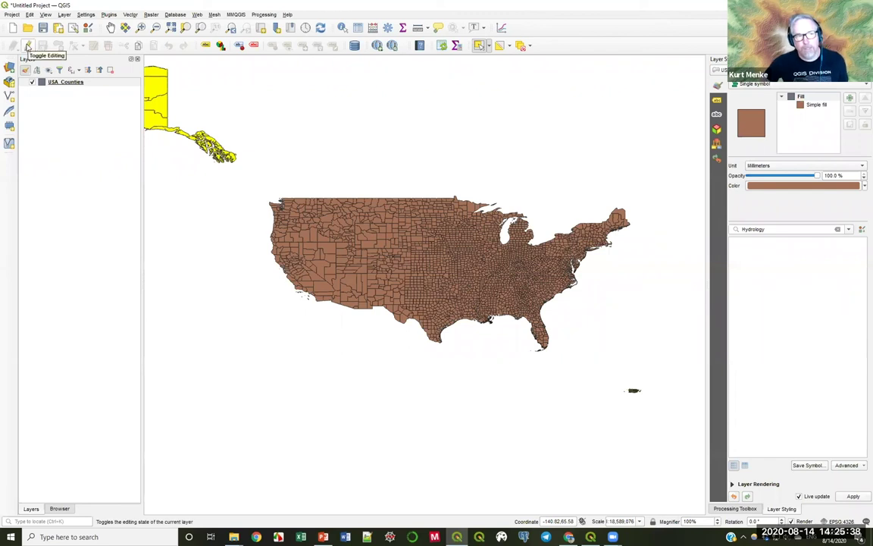
{"action": "left_click", "coordinate": [28, 47]}
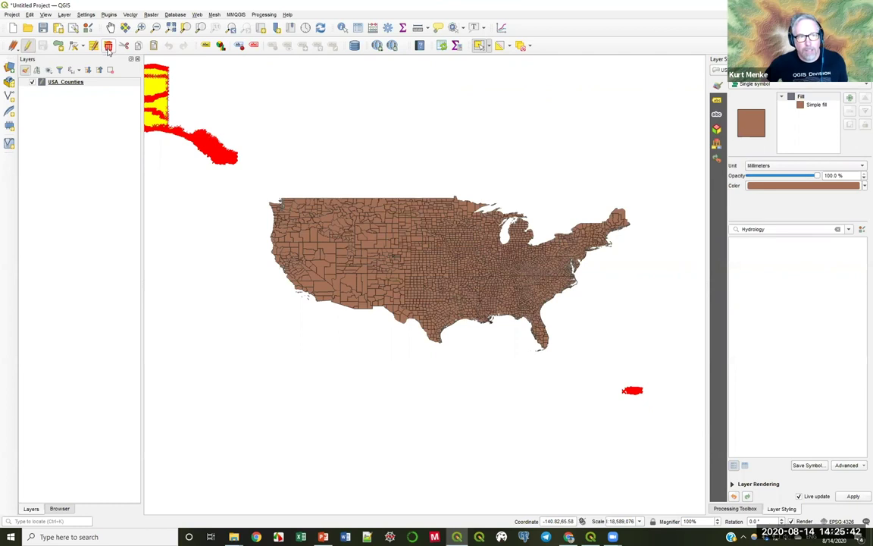
{"action": "left_click", "coordinate": [108, 46]}
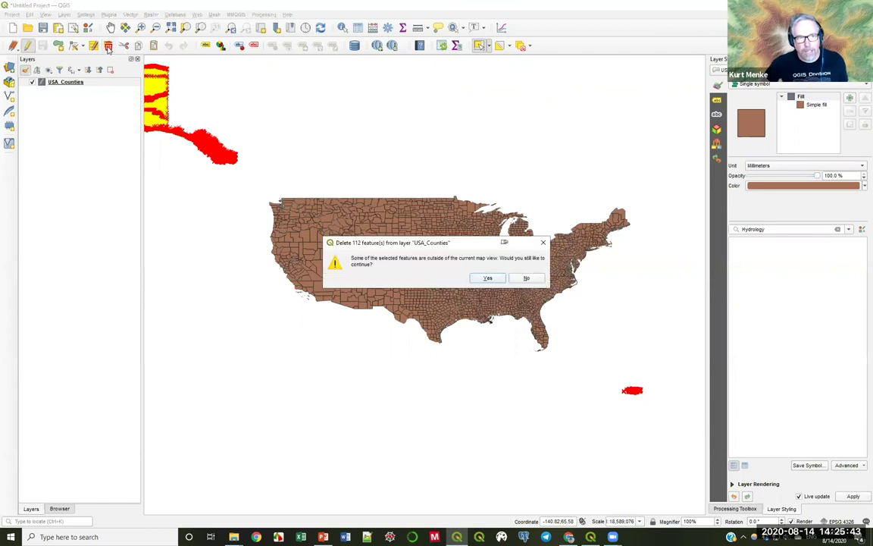
{"action": "left_click", "coordinate": [488, 279]}
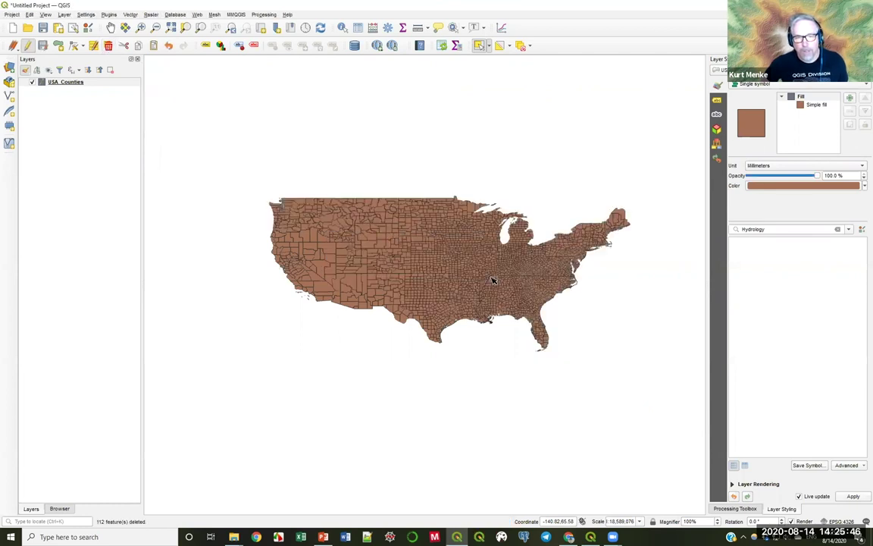
{"action": "left_click", "coordinate": [28, 45]}
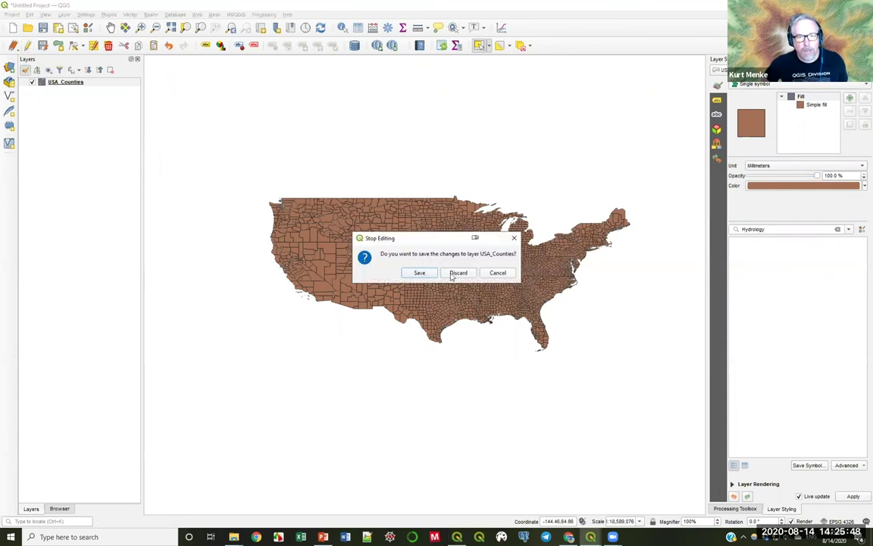
{"action": "left_click", "coordinate": [419, 273]}
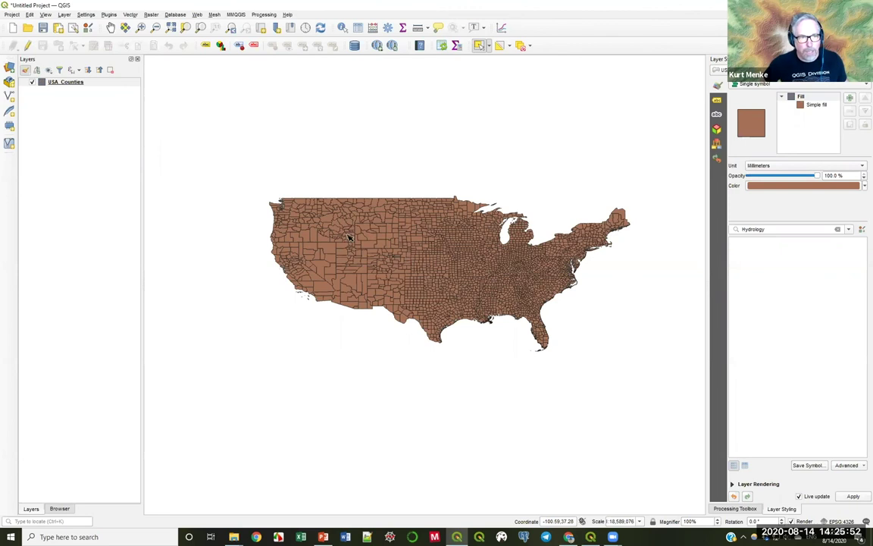
Set the project coordinate reference system to US National Atlas Equal Area (EPSG:2163) and fit the counties in the map view
{"action": "right_click", "coordinate": [57, 85]}
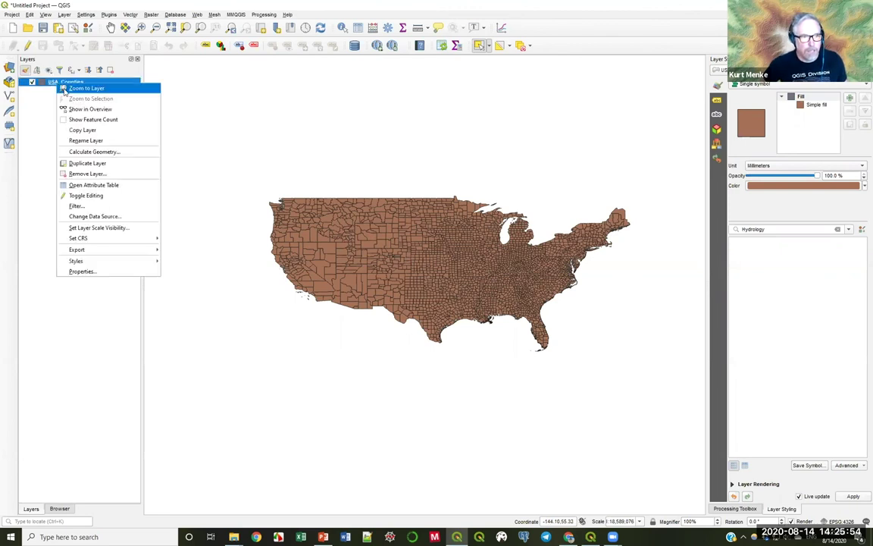
{"action": "left_click", "coordinate": [85, 88]}
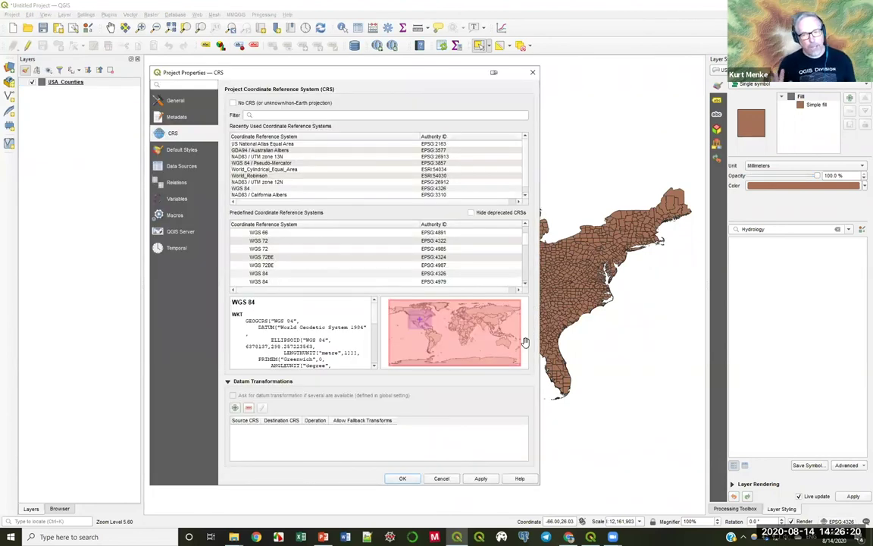
{"action": "left_click", "coordinate": [270, 144]}
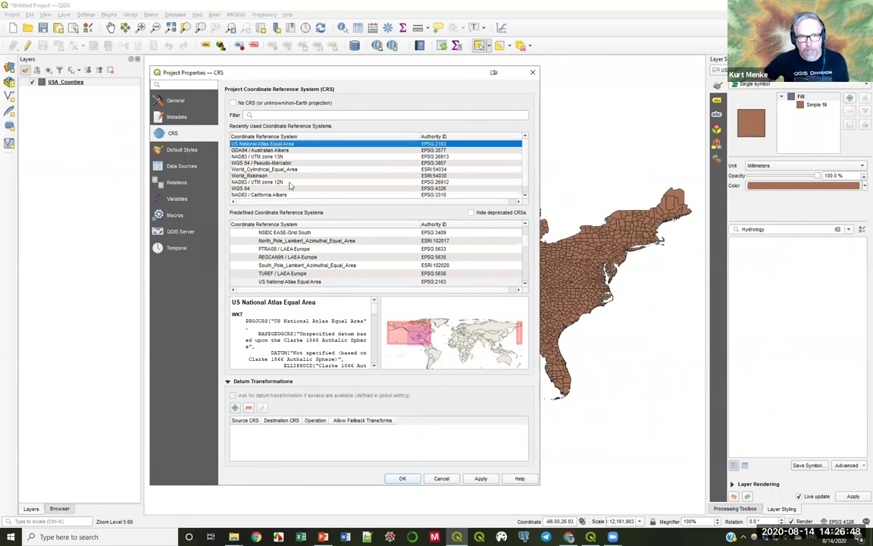
{"action": "left_click", "coordinate": [402, 479]}
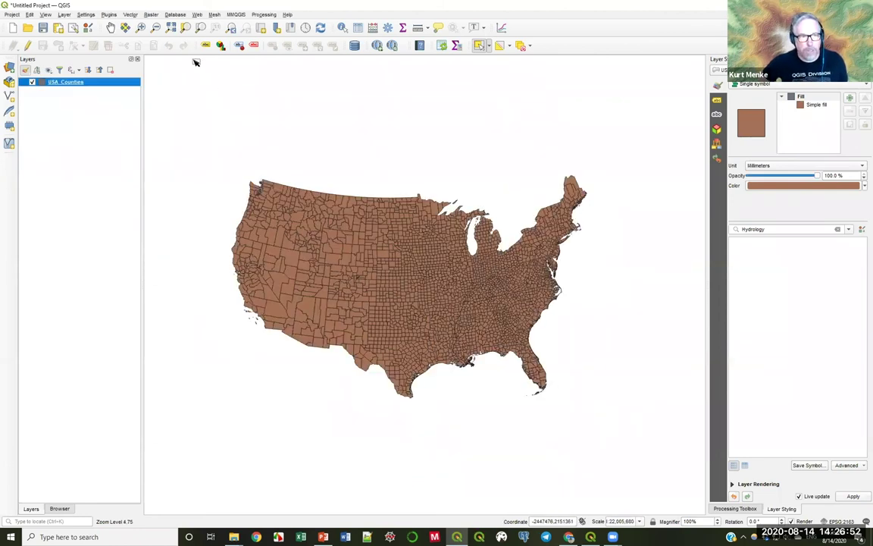
{"action": "left_click", "coordinate": [140, 27]}
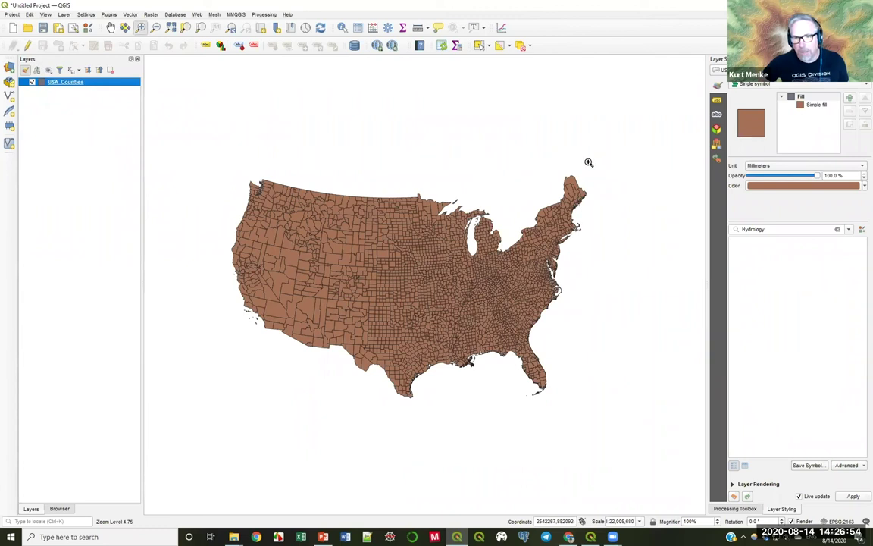
{"action": "left_click_drag", "start_coordinate": [589, 162], "coordinate": [219, 404]}
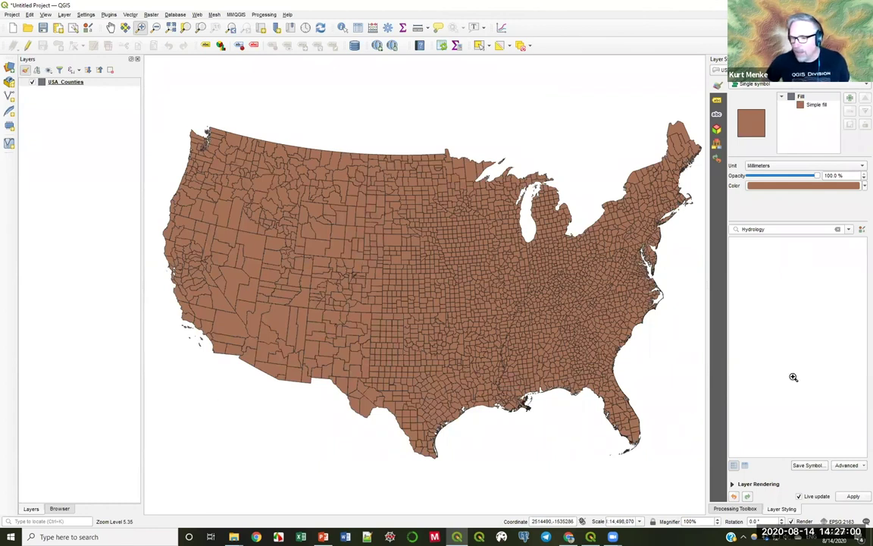
Switch to Chrome and open csse_covid_19_data/csse_covid_19_time_series in the CSSEGISandData/COVID-19 GitHub repository
{"action": "mouse_move", "coordinate": [327, 536]}
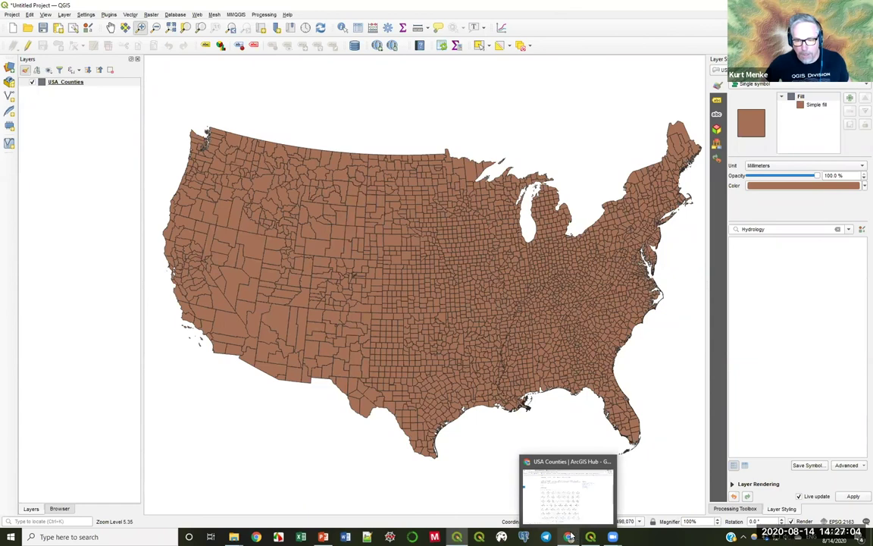
{"action": "left_click", "coordinate": [569, 536]}
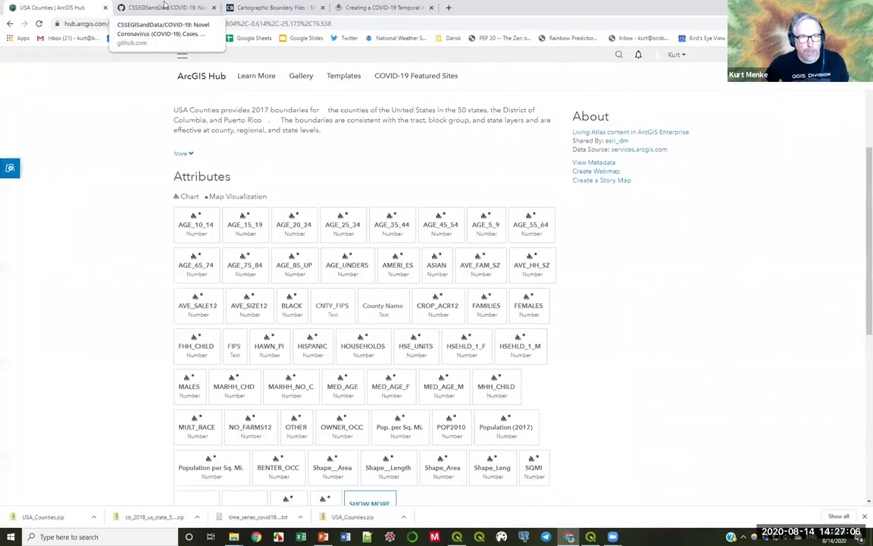
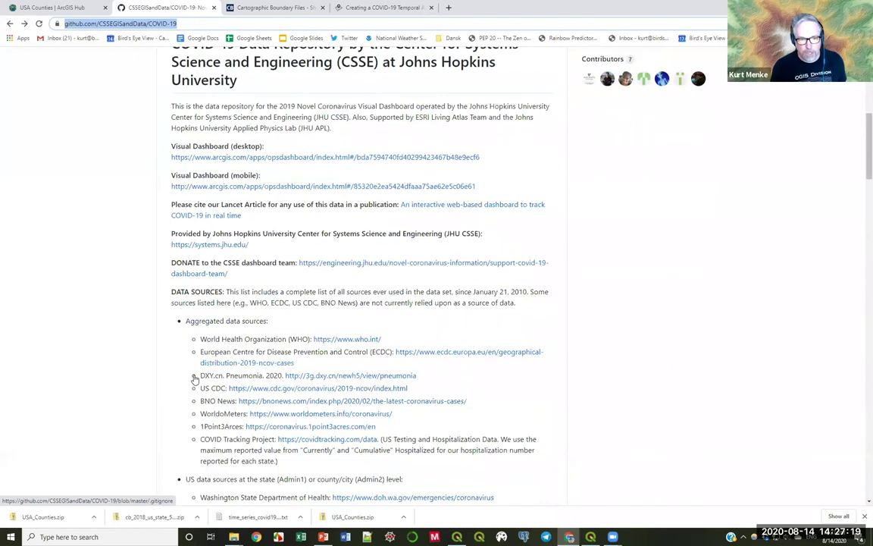
{"action": "scroll", "coordinate": [195, 379], "scroll_direction": "down", "scroll_amount": 14}
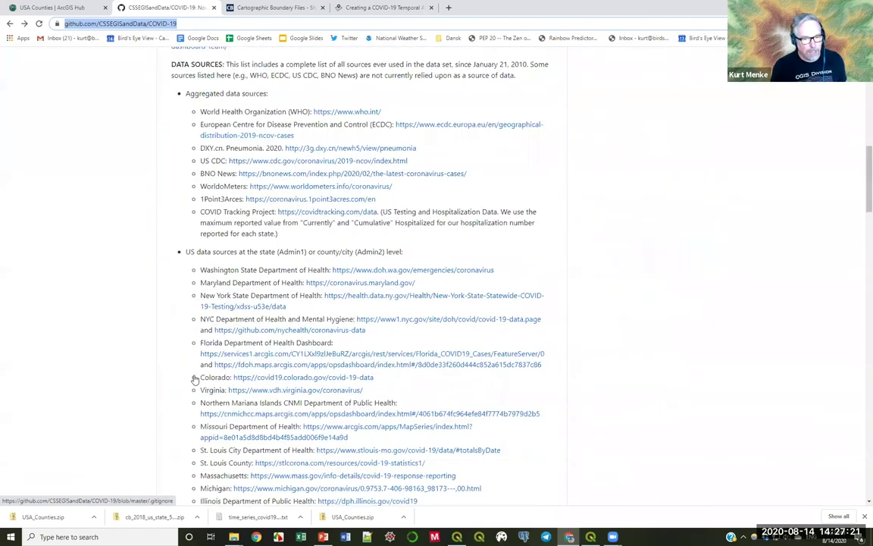
{"action": "scroll", "coordinate": [195, 379], "scroll_direction": "down", "scroll_amount": 2}
{"action": "scroll", "coordinate": [195, 379], "scroll_direction": "up", "scroll_amount": 12}
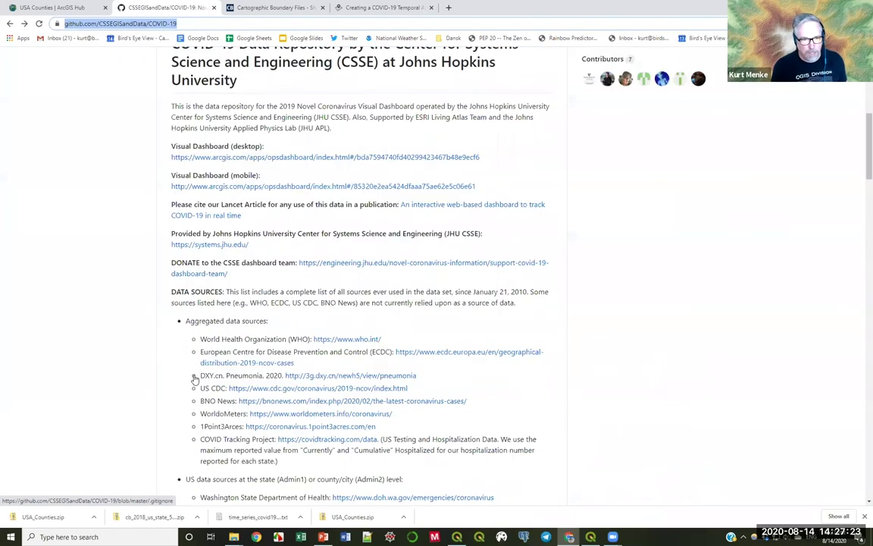
{"action": "scroll", "coordinate": [195, 379], "scroll_direction": "up", "scroll_amount": 9}
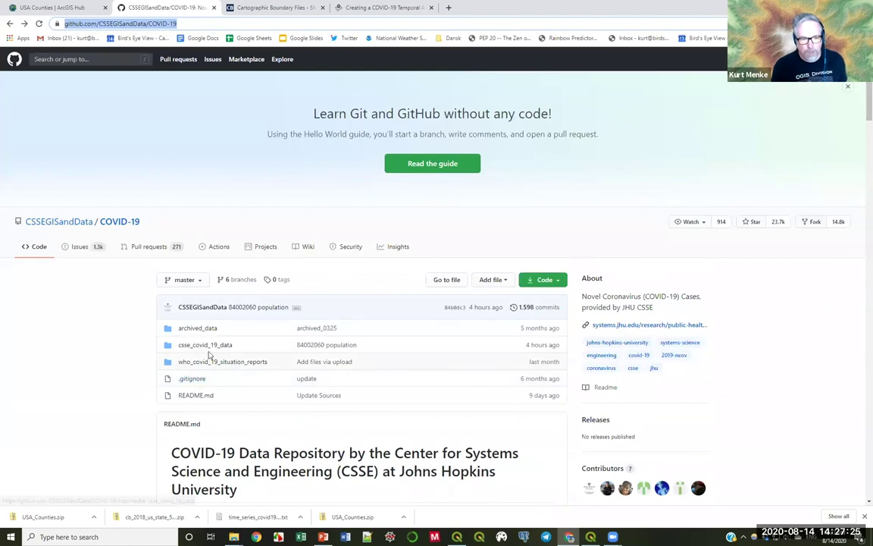
{"action": "left_click", "coordinate": [208, 345]}
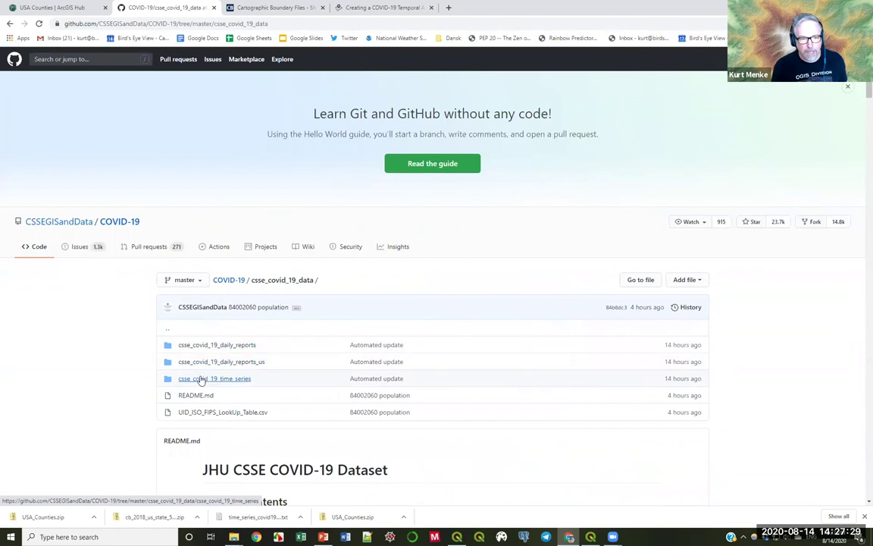
{"action": "scroll", "coordinate": [203, 388], "scroll_direction": "down", "scroll_amount": 2}
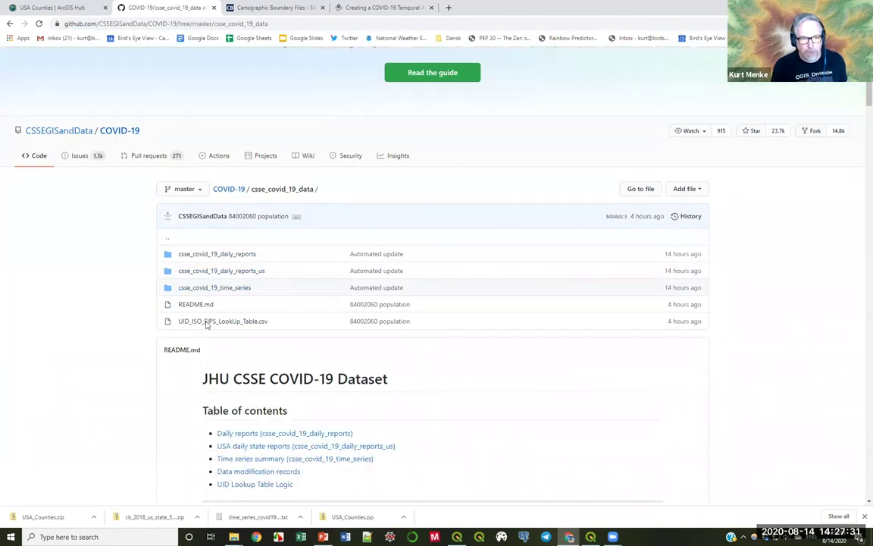
{"action": "left_click", "coordinate": [231, 292]}
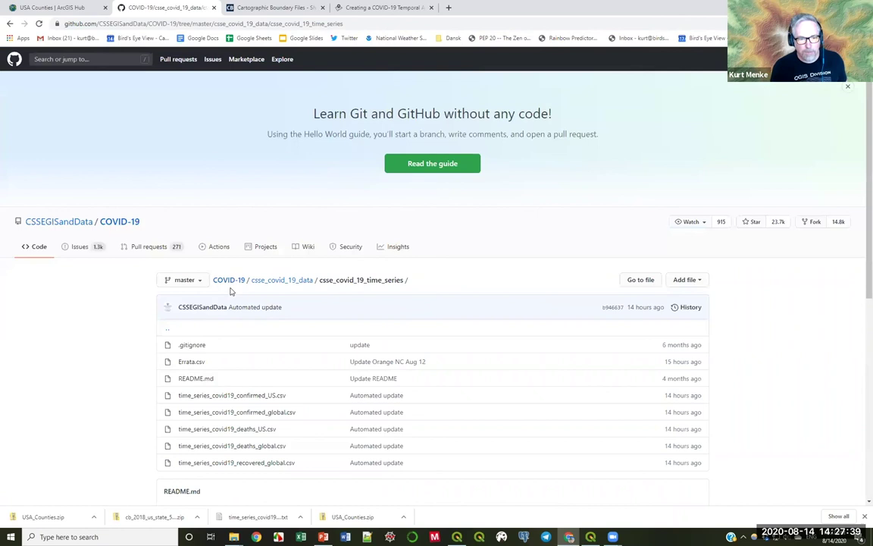
{"action": "scroll", "coordinate": [231, 292], "scroll_direction": "down", "scroll_amount": 3}
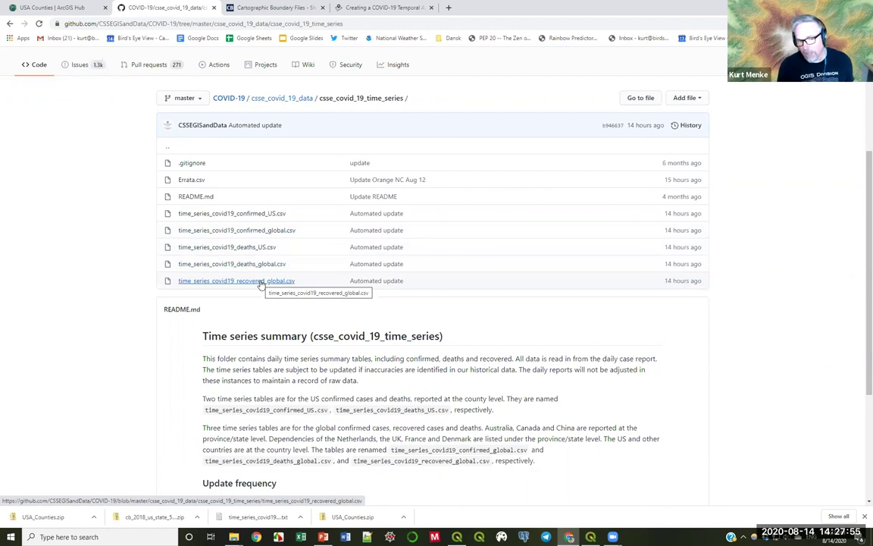
Open time_series_covid19_confirmed_US.csv in the repository and save its download link to the Webinar folder as time_series_covid19_confirmed_US.txt
{"action": "left_click", "coordinate": [248, 215]}
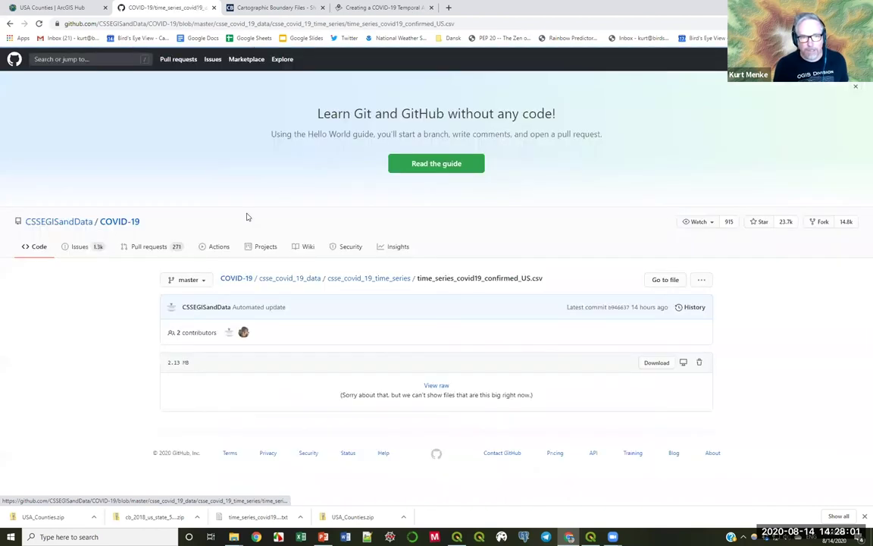
{"action": "right_click", "coordinate": [658, 367]}
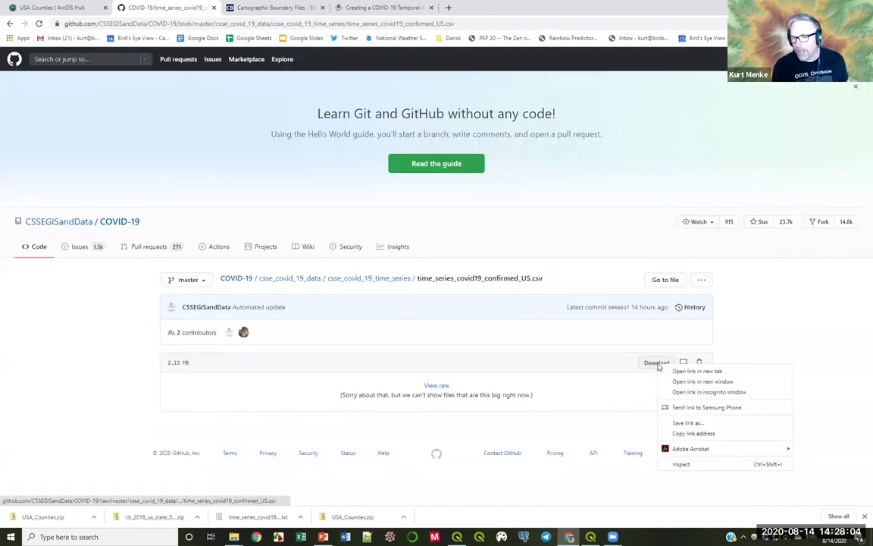
{"action": "left_click", "coordinate": [677, 422]}
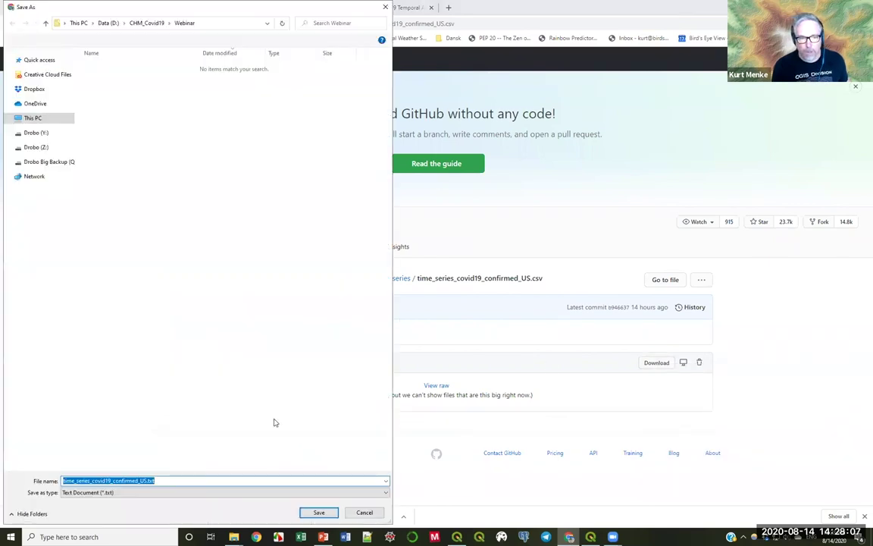
{"action": "left_click", "coordinate": [317, 513]}
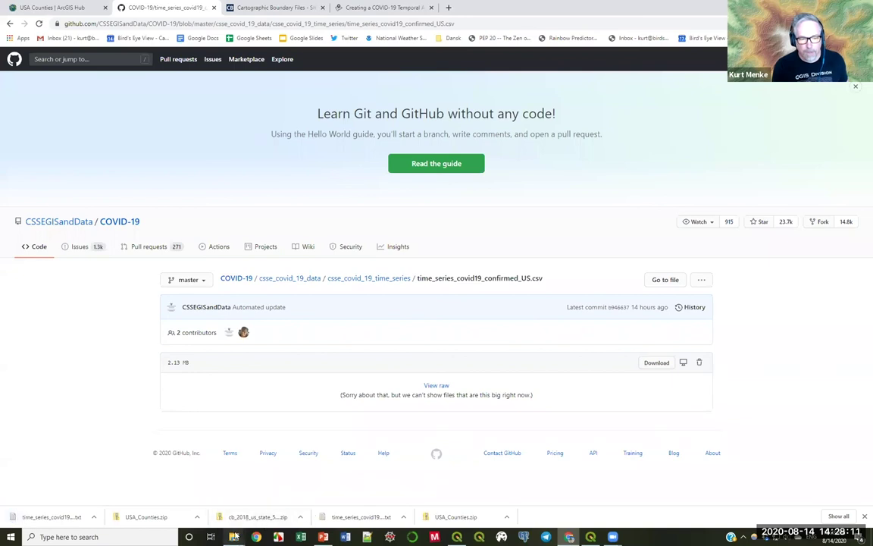
In the Webinar folder in File Explorer, rename the downloaded case file to time_series_covid19_confirmed_US.csv and accept the extension change
{"action": "mouse_move", "coordinate": [235, 536]}
{"action": "left_click", "coordinate": [275, 497]}
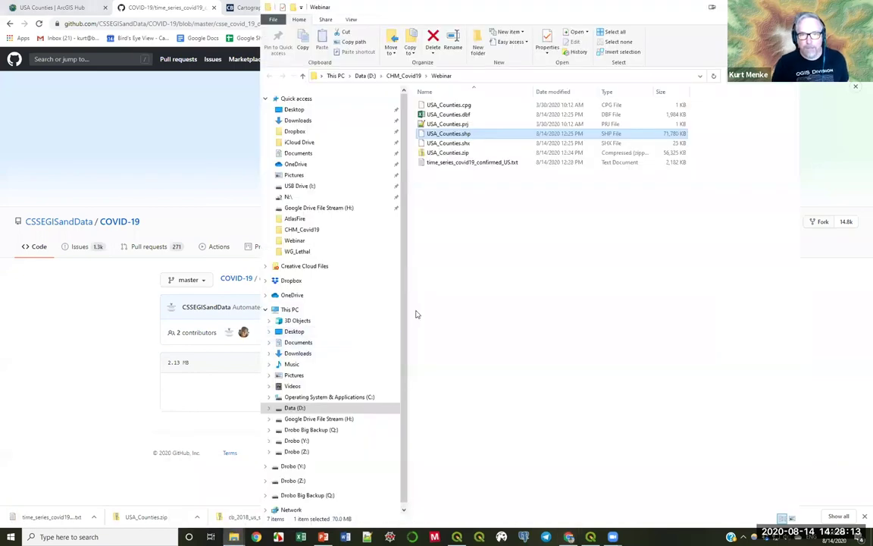
{"action": "left_click", "coordinate": [468, 165]}
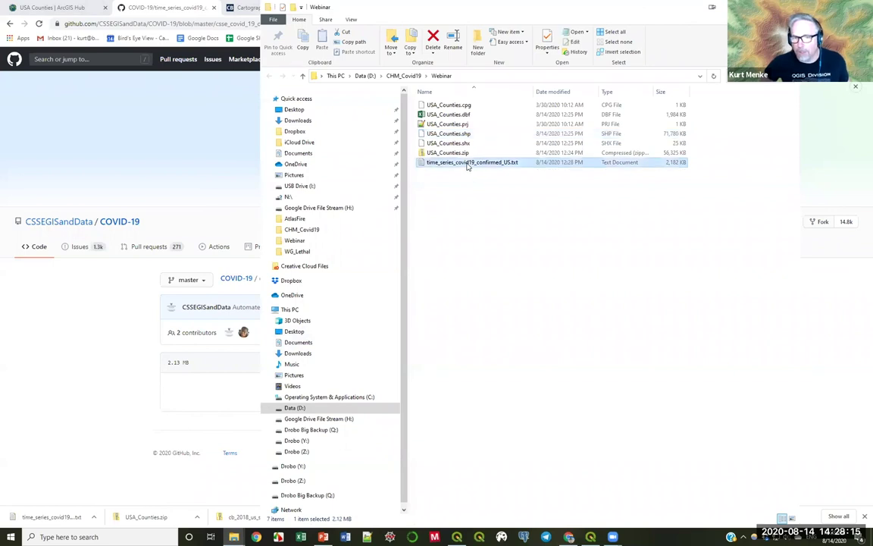
{"action": "left_click", "coordinate": [513, 164]}
{"action": "left_click_drag", "start_coordinate": [512, 162], "coordinate": [523, 163]}
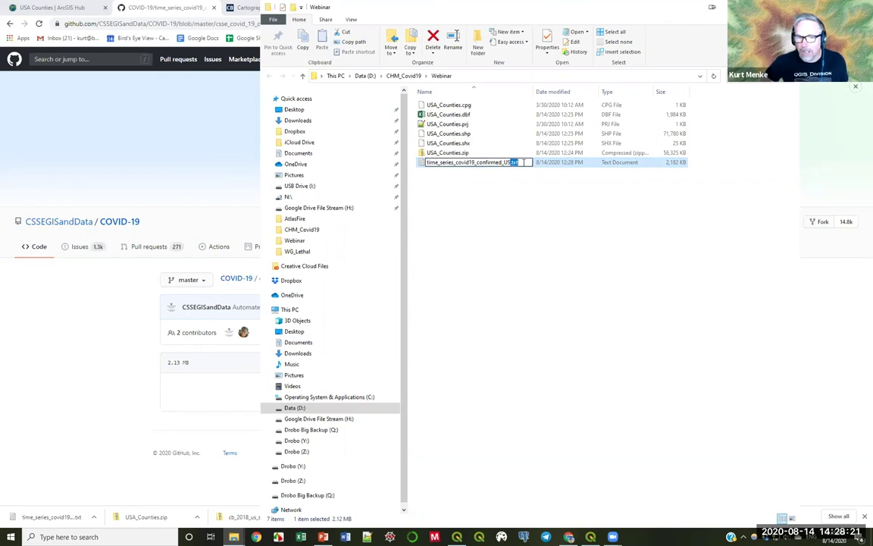
{"action": "key", "text": "BackSpace"}
{"action": "type", "text": "csv"}
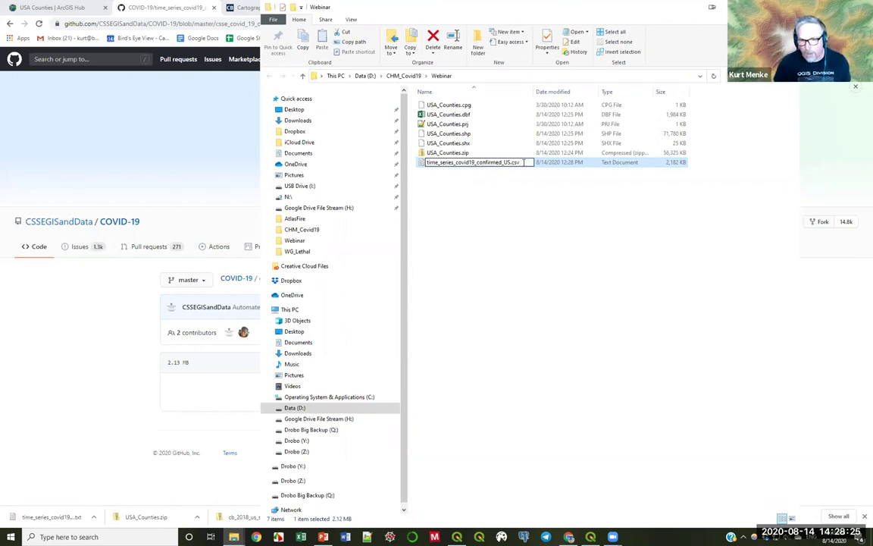
{"action": "key", "text": "Return"}
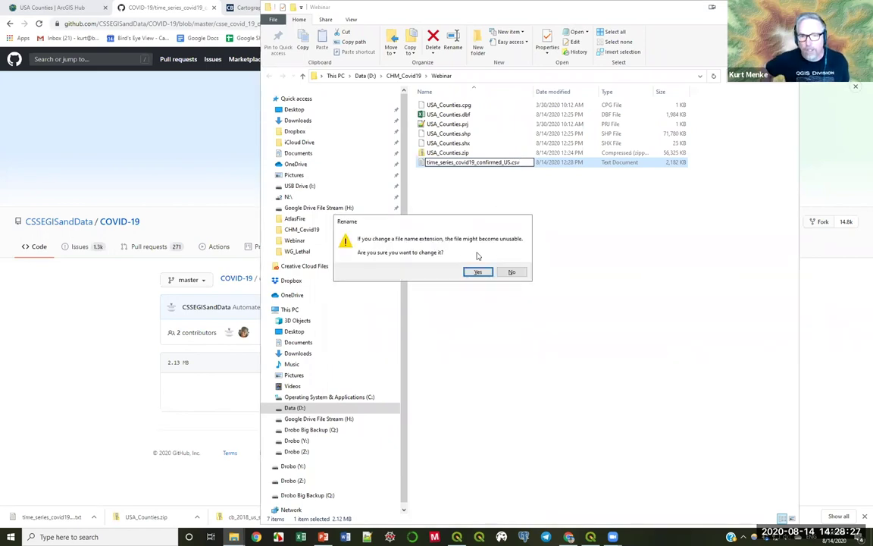
{"action": "left_click", "coordinate": [478, 274]}
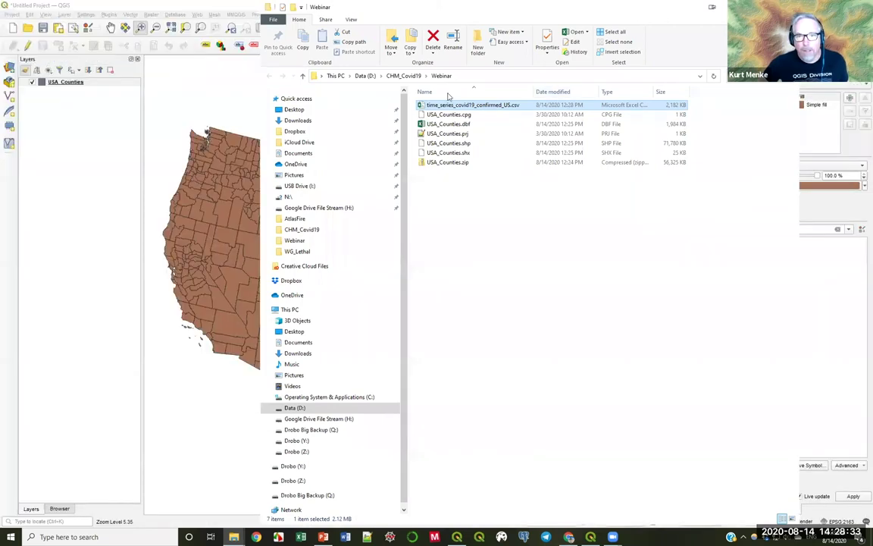
Add time_series_covid19_confirmed_US.csv from the Webinar folder to the QGIS project and return to QGIS
{"action": "left_click_drag", "start_coordinate": [483, 109], "coordinate": [197, 125]}
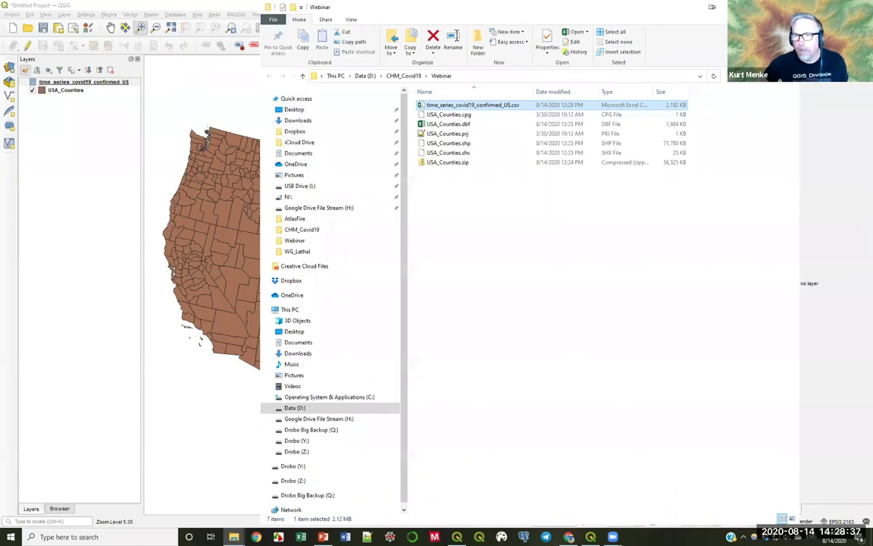
{"action": "left_click", "coordinate": [100, 103]}
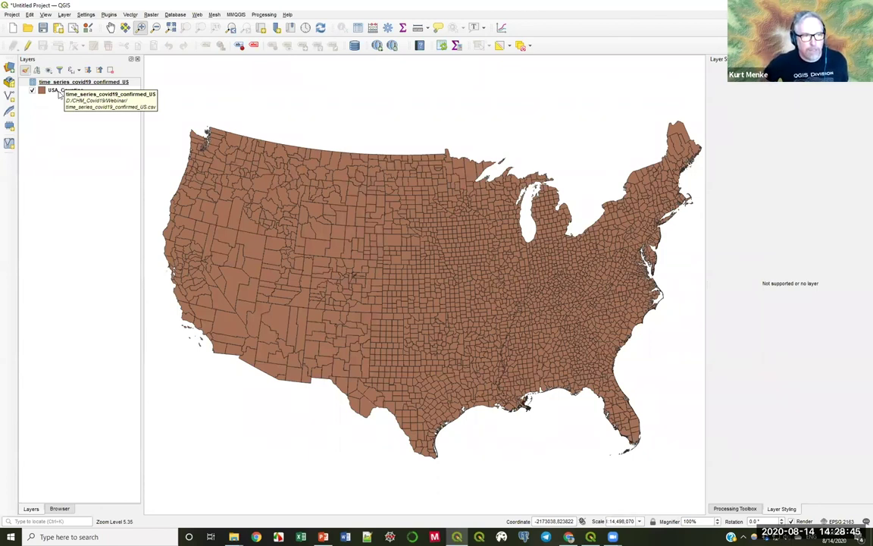
Examine the attribute tables of USA_Counties and time_series_covid19_confirmed_US, comparing their FIPS fields and the daily case columns
{"action": "left_click", "coordinate": [55, 91]}
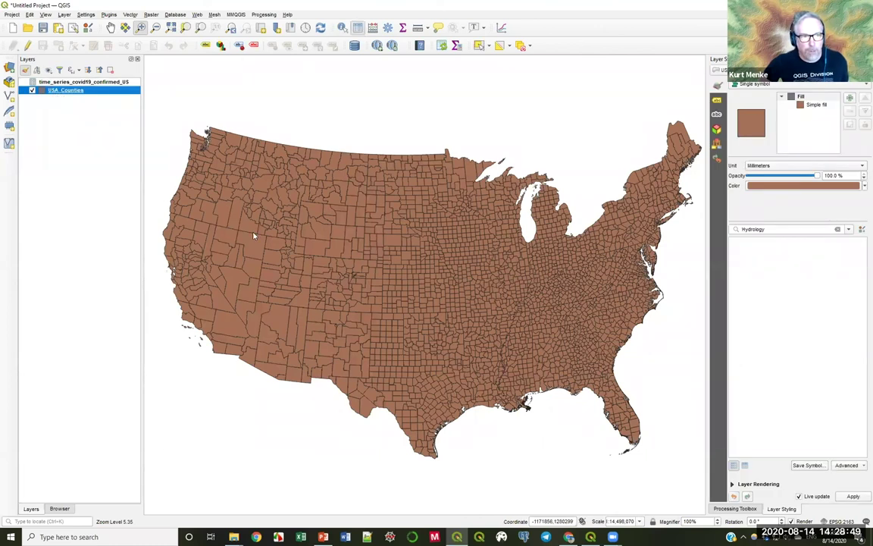
{"action": "key", "text": "F6"}
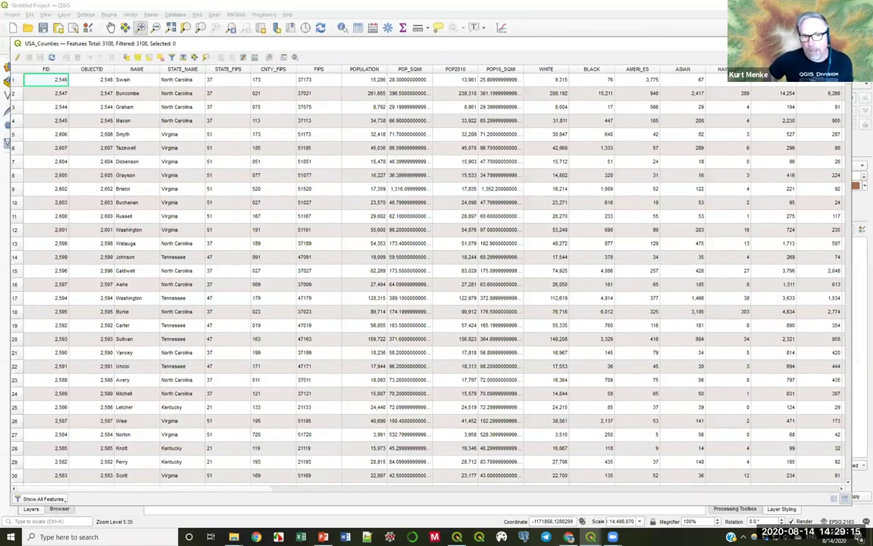
{"action": "key", "text": "Escape"}
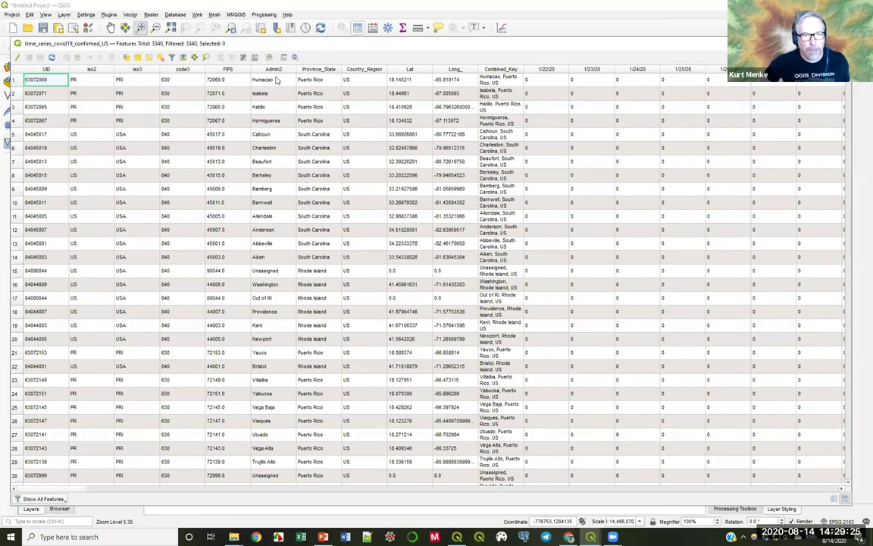
{"action": "left_click", "coordinate": [354, 70]}
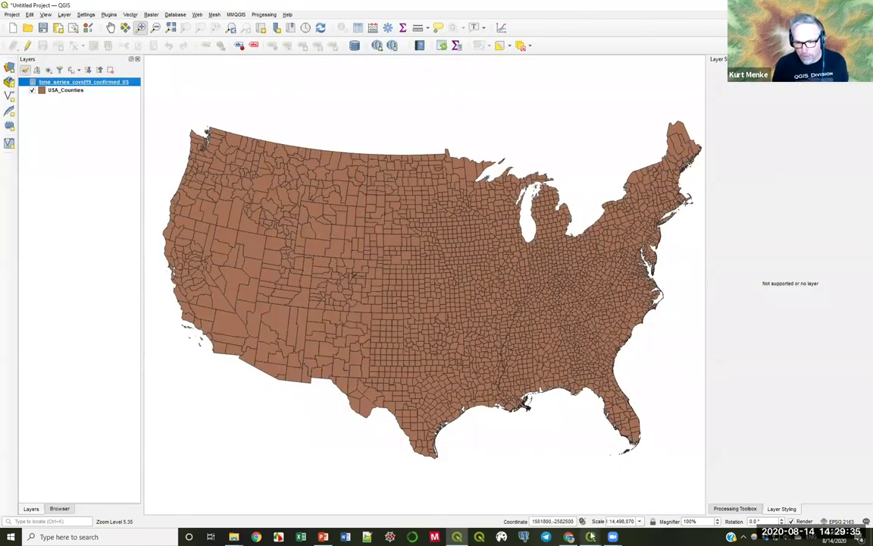
{"action": "mouse_move", "coordinate": [591, 537]}
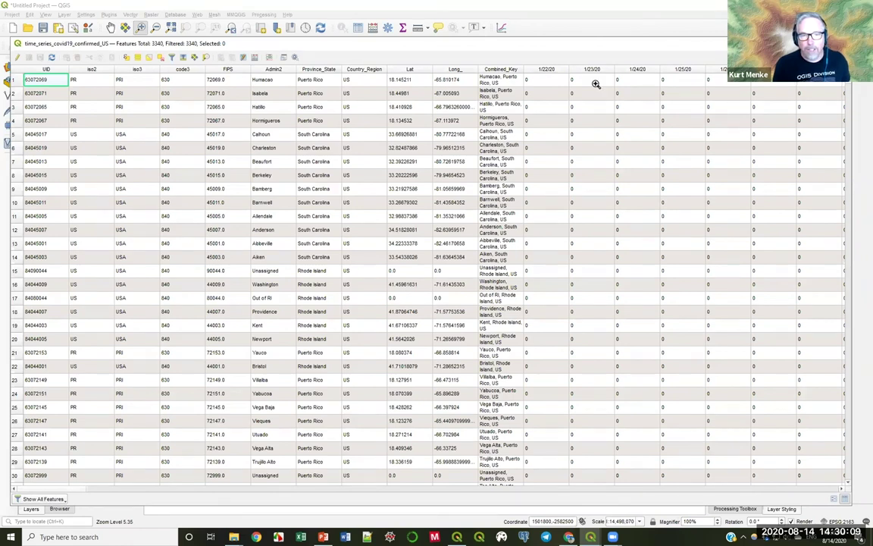
{"action": "key", "text": "alt+Tab"}
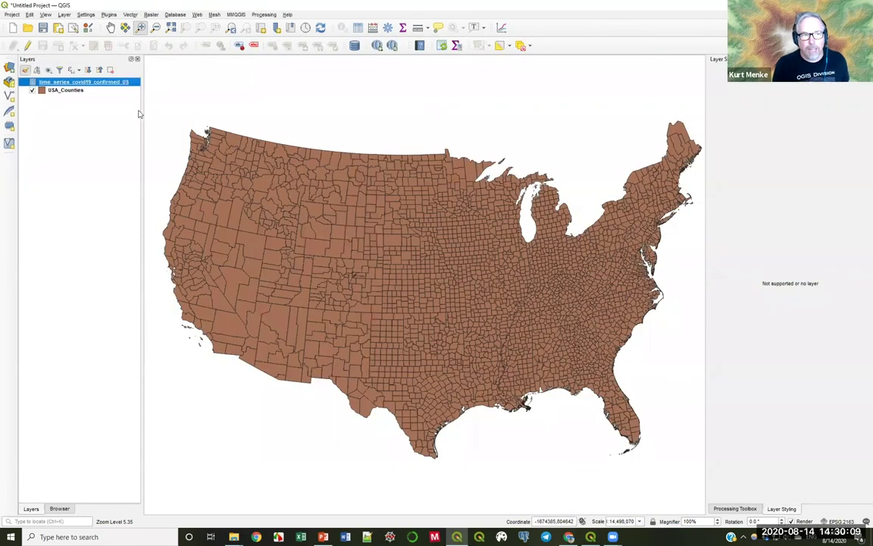
Export time_series_covid19_confirmed_US to a new GeoPackage named COVID in the Webinar folder, with the layer name cases
{"action": "right_click", "coordinate": [108, 83]}
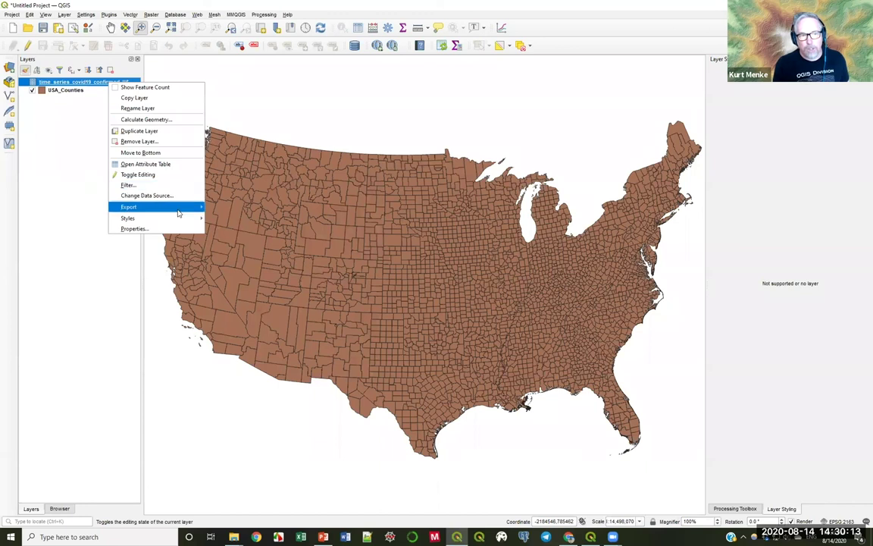
{"action": "mouse_move", "coordinate": [178, 213]}
{"action": "left_click", "coordinate": [223, 206]}
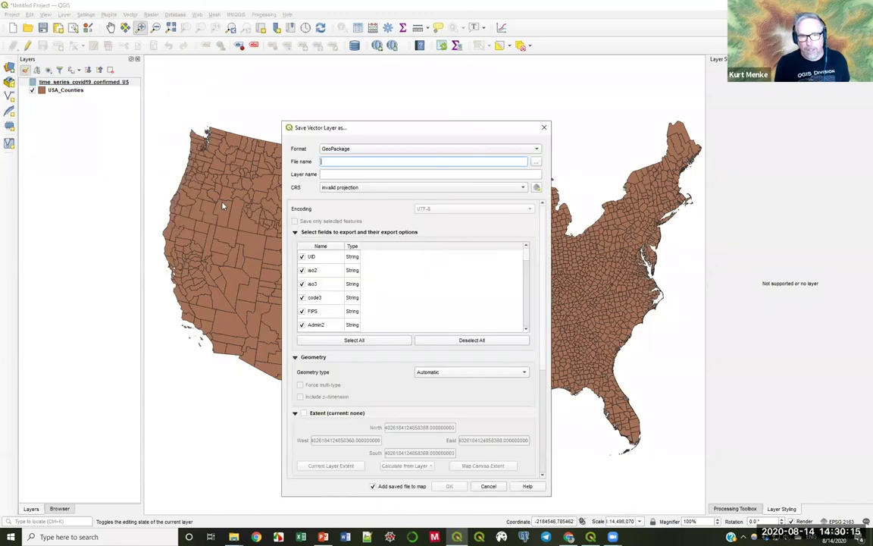
{"action": "left_click", "coordinate": [537, 163]}
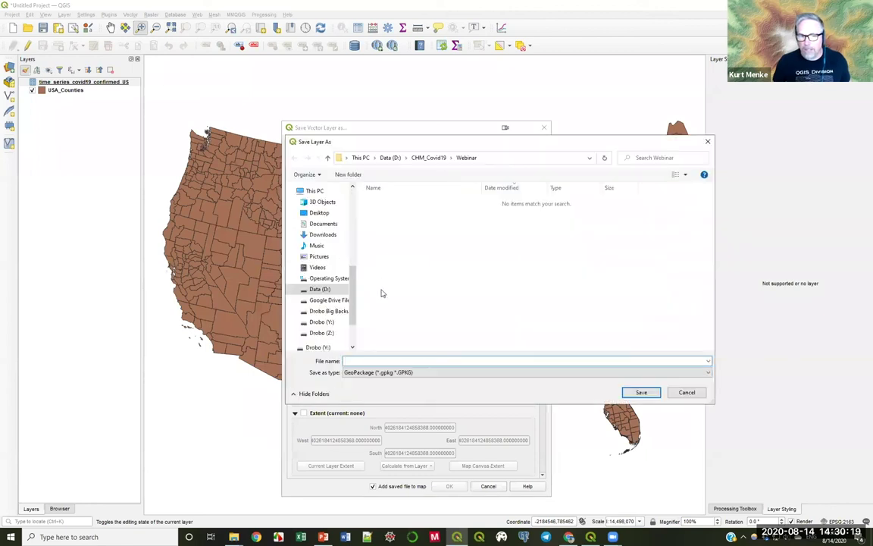
{"action": "type", "text": "COVID"}
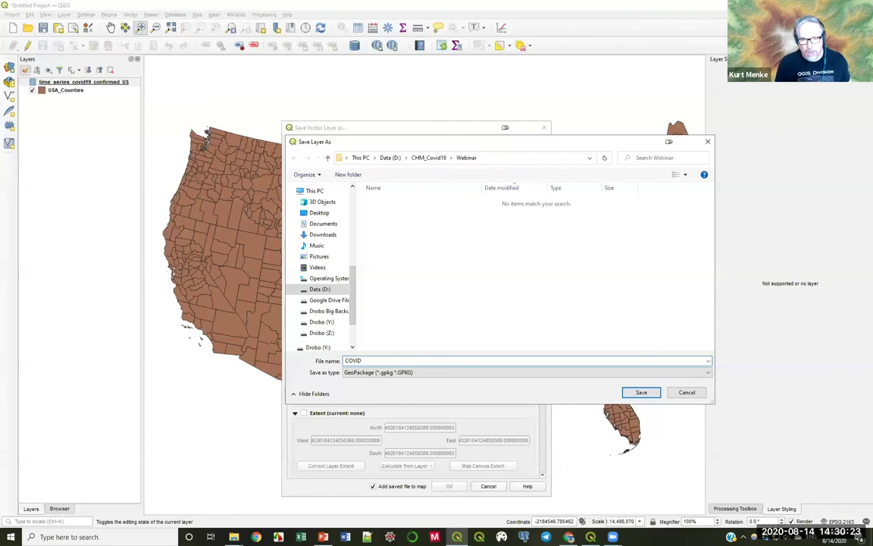
{"action": "left_click", "coordinate": [642, 392]}
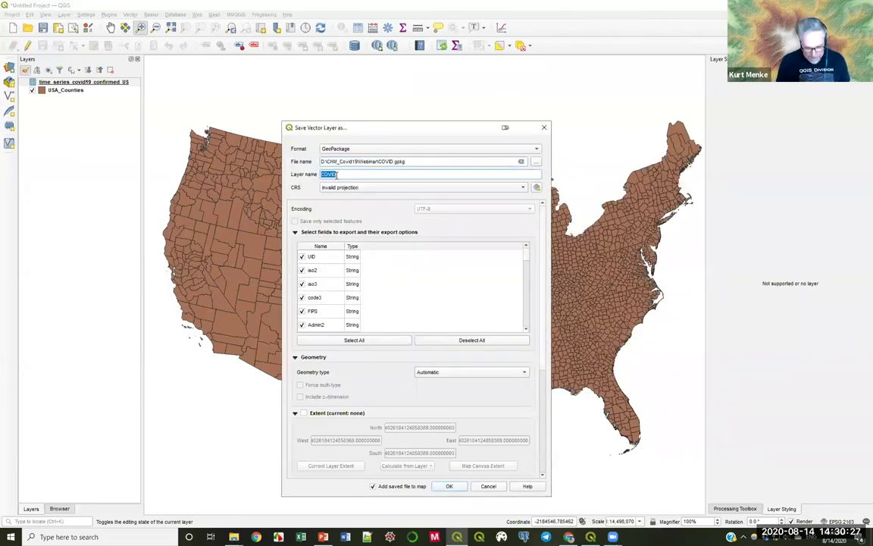
{"action": "type", "text": "cases"}
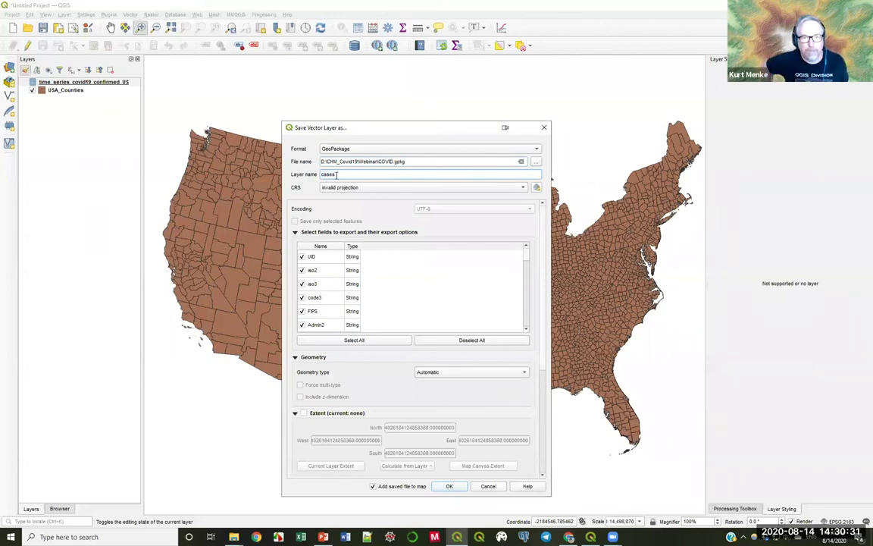
{"action": "left_click", "coordinate": [449, 486]}
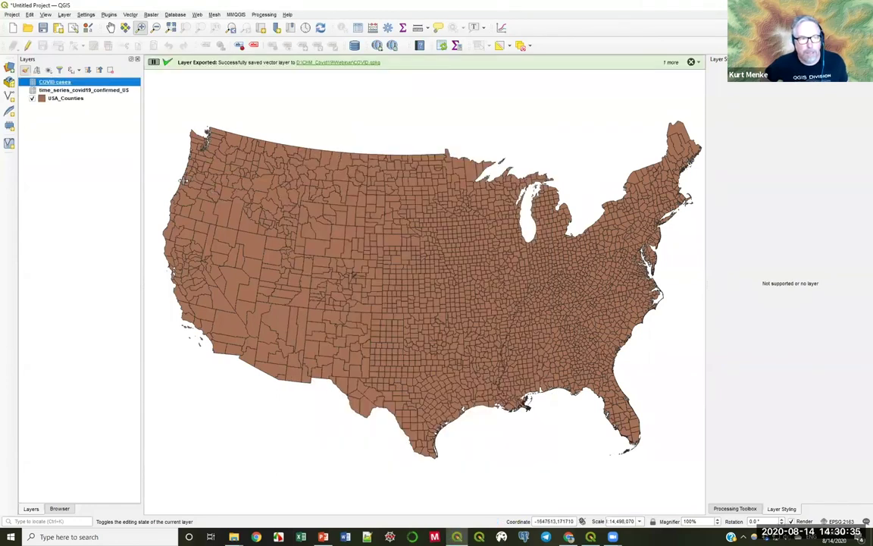
Remove the time_series_covid19_confirmed_US layer from the project and confirm the removal
{"action": "left_click", "coordinate": [75, 91]}
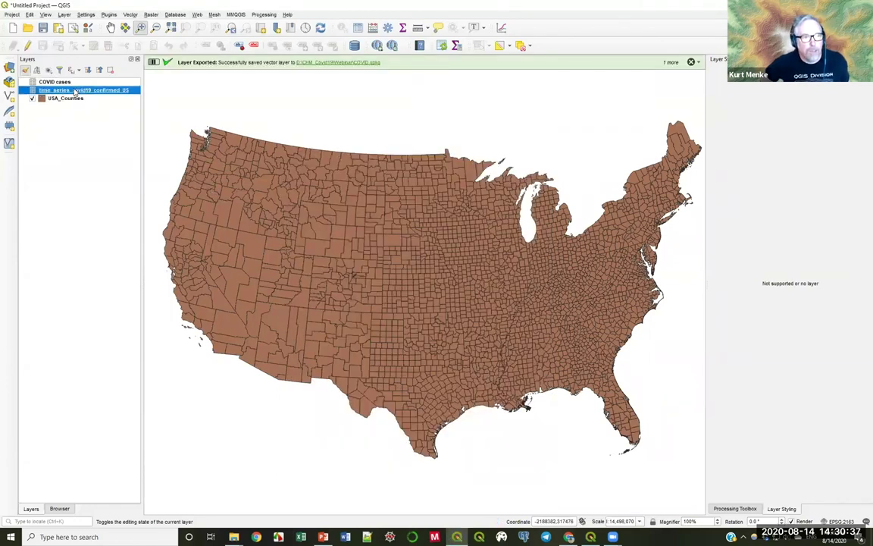
{"action": "right_click", "coordinate": [75, 91]}
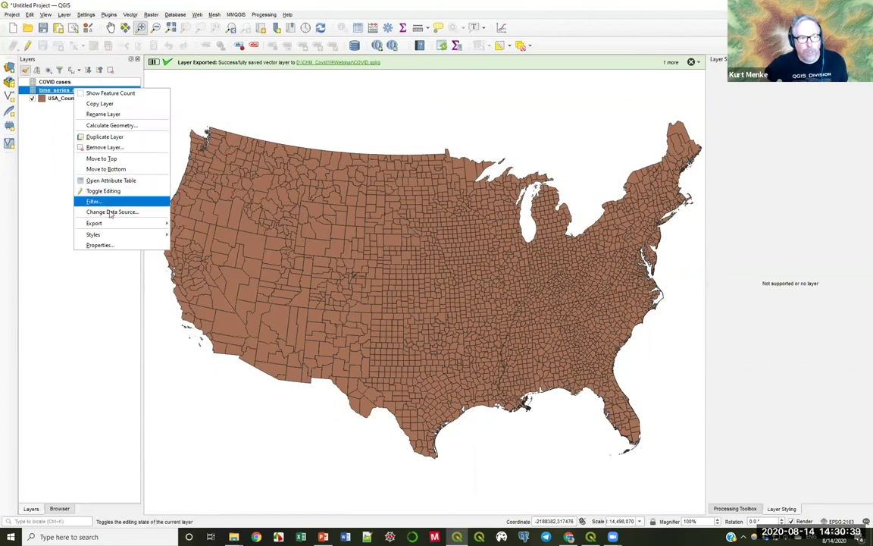
{"action": "left_click", "coordinate": [105, 148]}
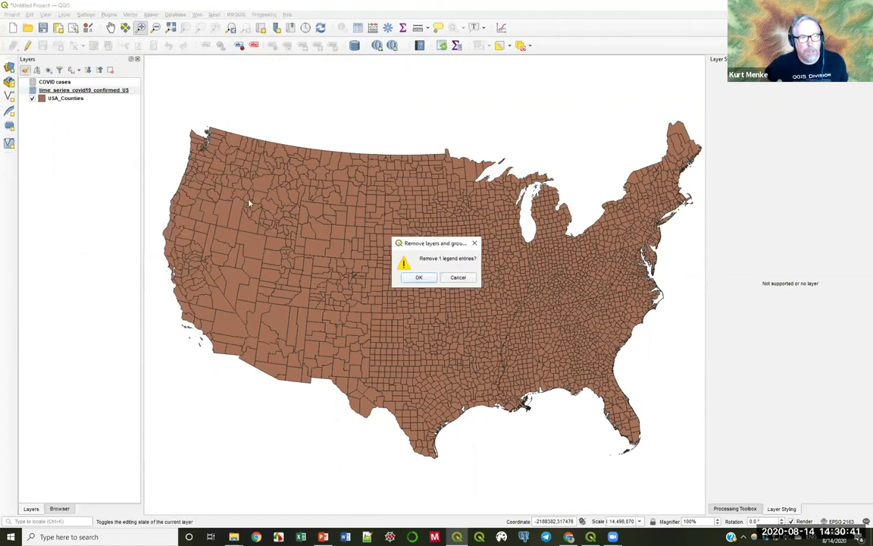
{"action": "left_click", "coordinate": [377, 254]}
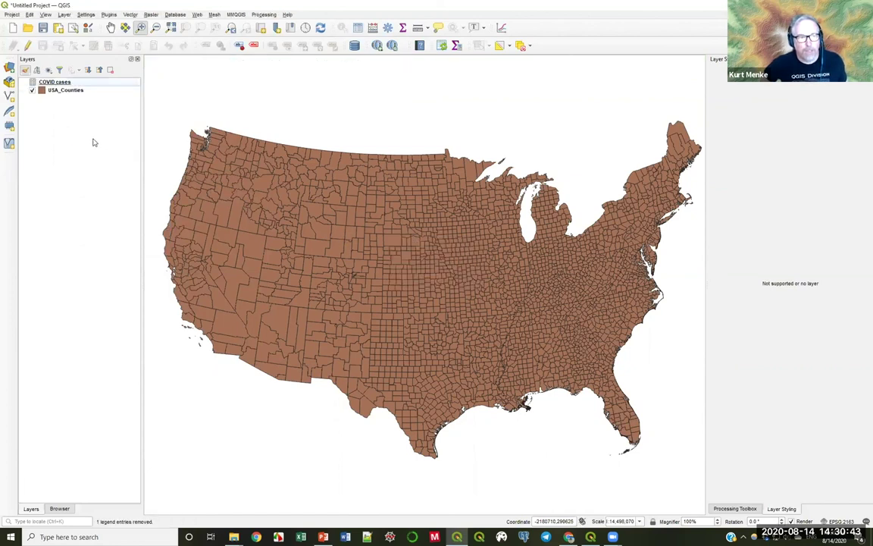
Open the attribute table of the COVID cases layer and turn on editing for it
{"action": "left_click", "coordinate": [54, 82]}
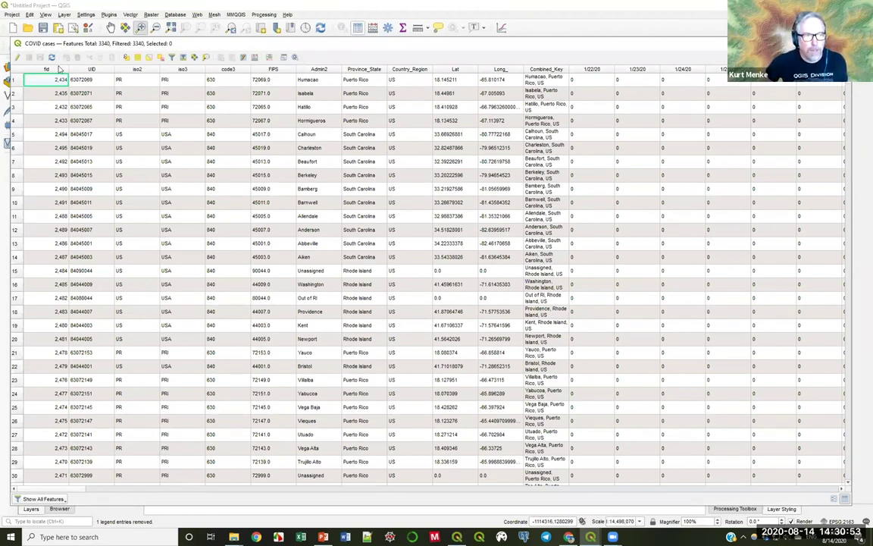
{"action": "left_click", "coordinate": [17, 58]}
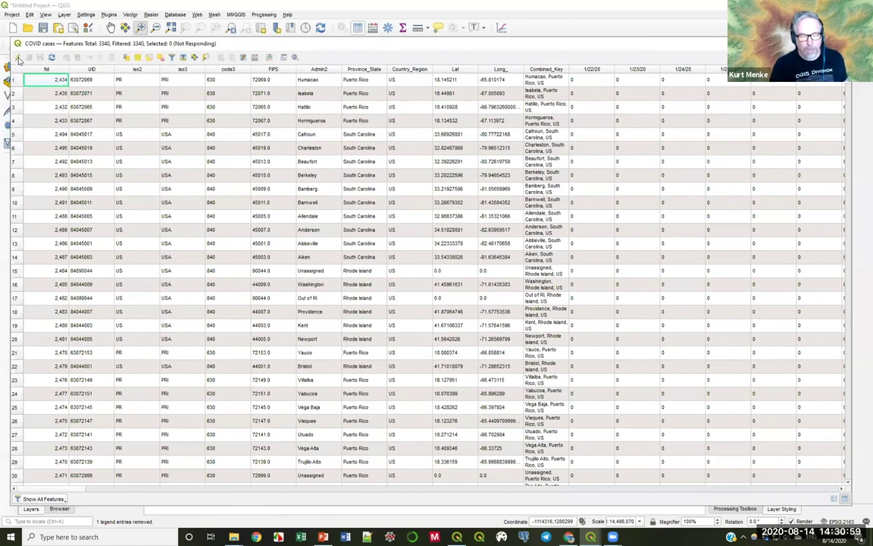
{"action": "left_click", "coordinate": [599, 537]}
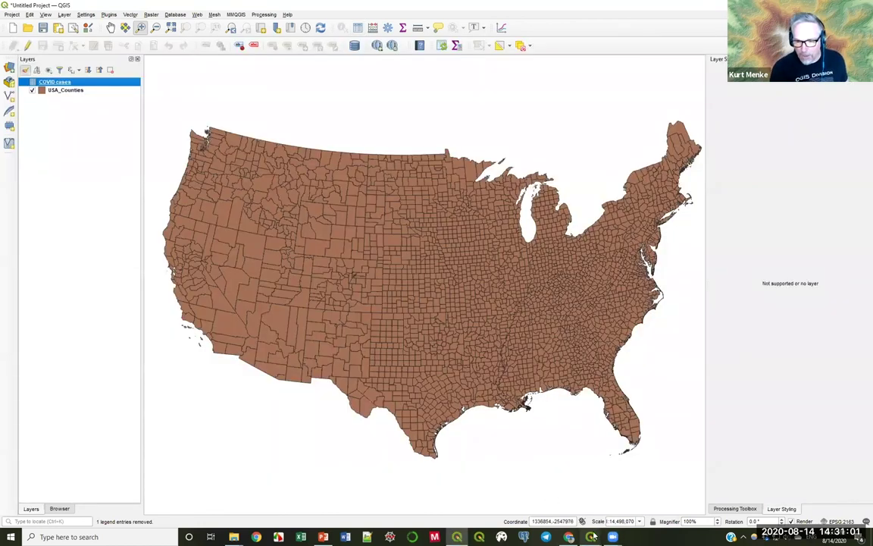
{"action": "mouse_move", "coordinate": [599, 536]}
{"action": "left_click", "coordinate": [559, 451]}
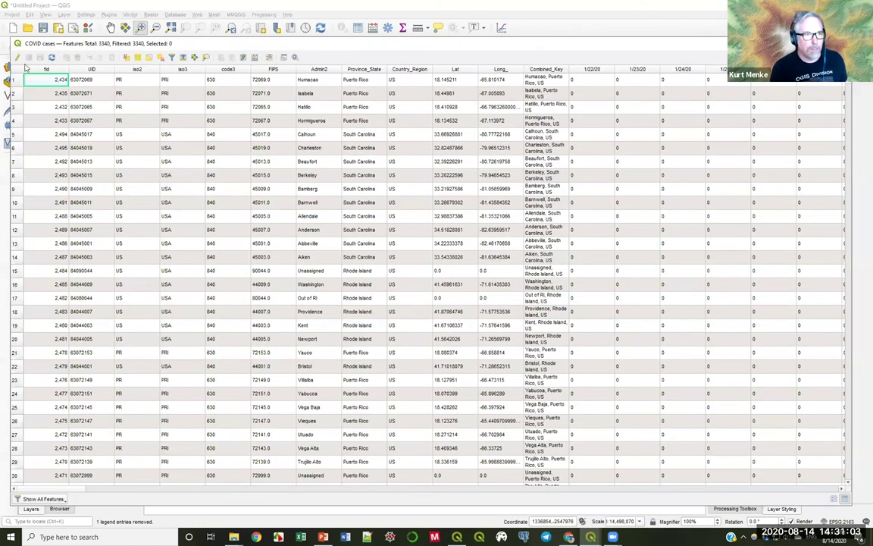
{"action": "left_click", "coordinate": [19, 60]}
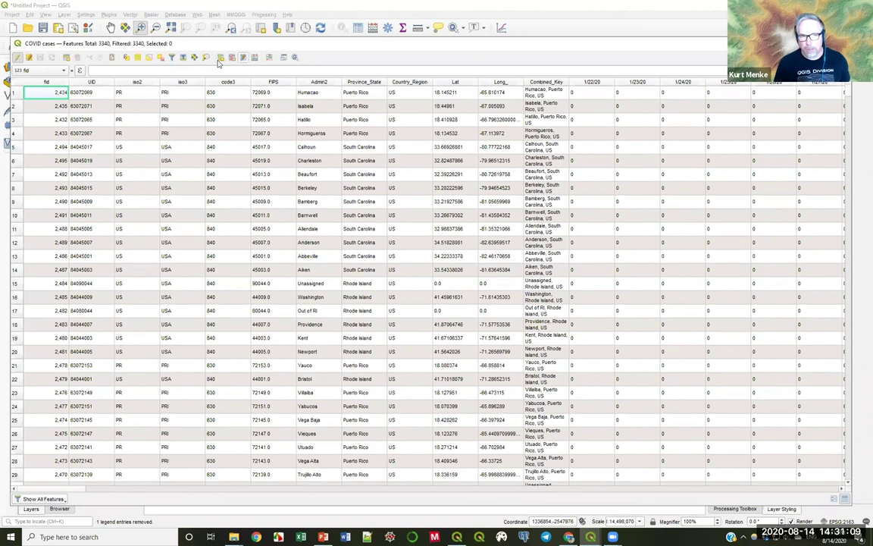
Add a Text (string) field named joiner with a length of 5 to the COVID cases table
{"action": "left_click", "coordinate": [222, 58]}
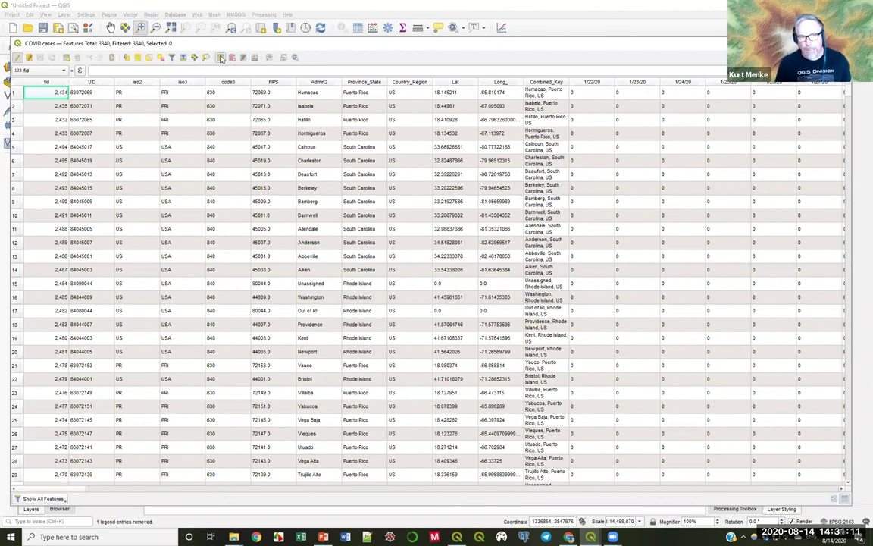
{"action": "type", "text": "popul"}
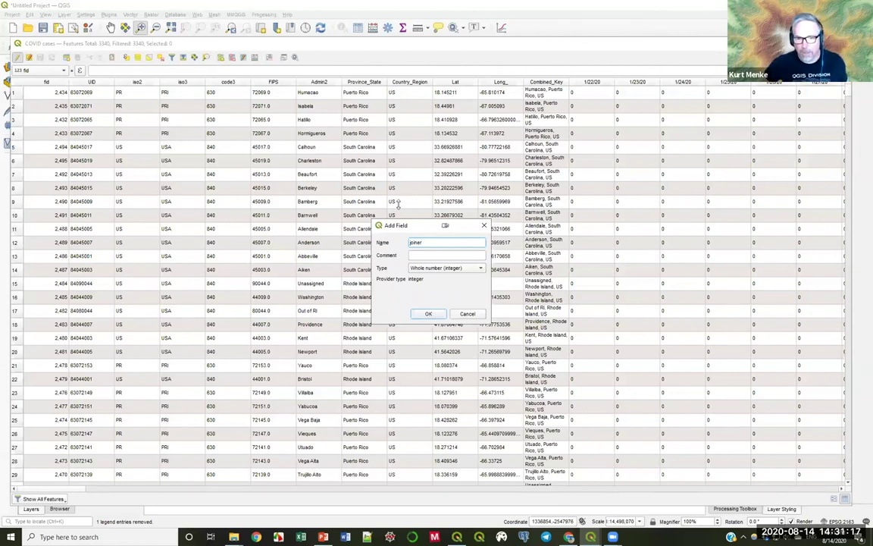
{"action": "left_click", "coordinate": [438, 267]}
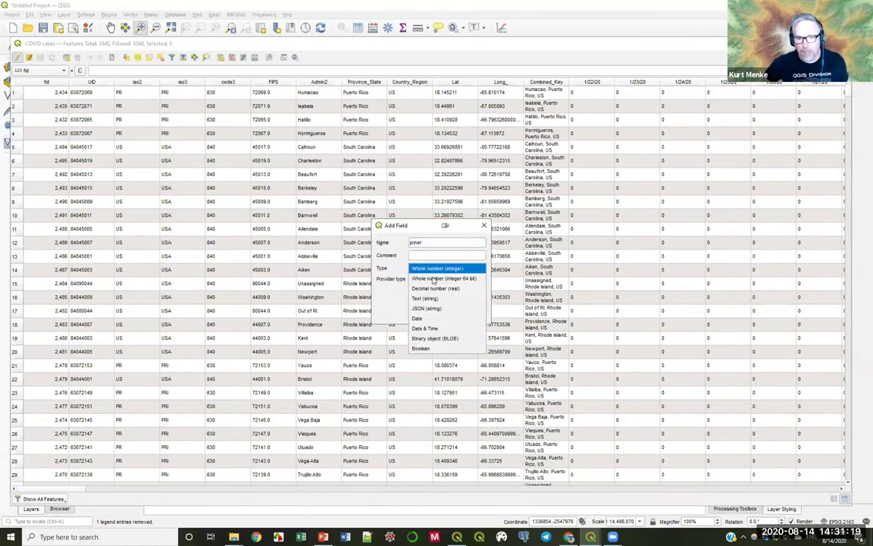
{"action": "left_click", "coordinate": [432, 301]}
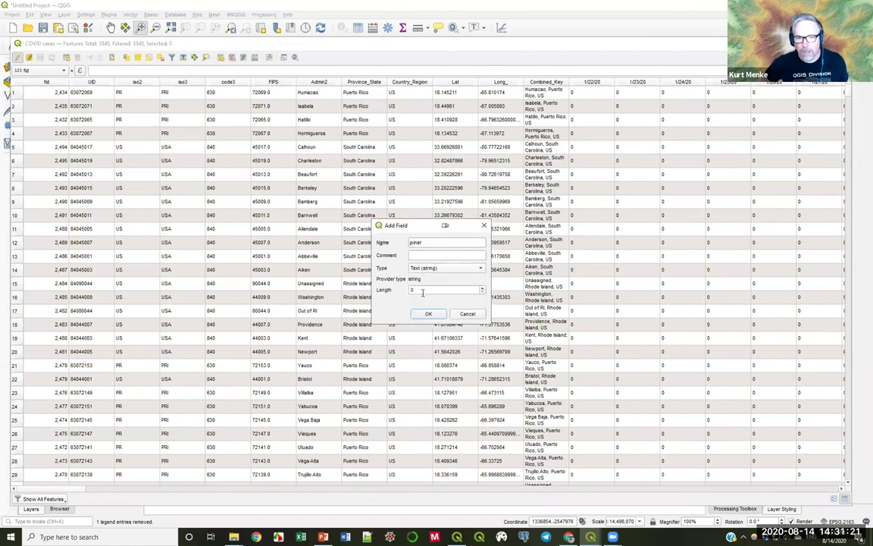
{"action": "left_click_drag", "start_coordinate": [421, 291], "coordinate": [387, 290]}
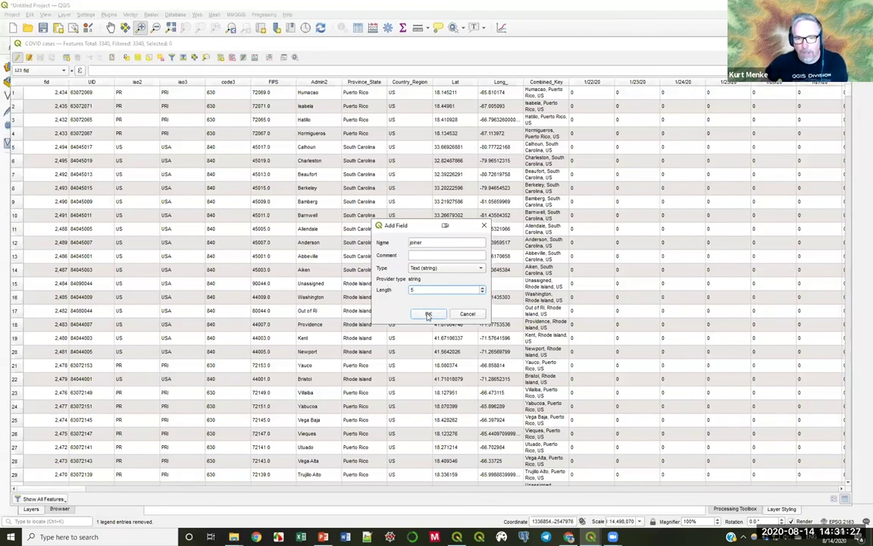
{"action": "left_click", "coordinate": [429, 314]}
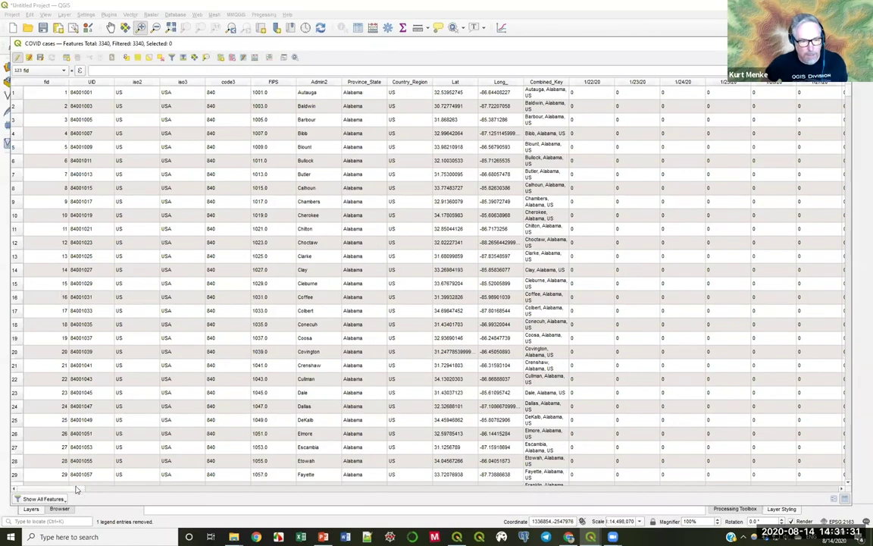
Reorganize the table columns so that joiner sits directly after FIPS
{"action": "right_click", "coordinate": [307, 83]}
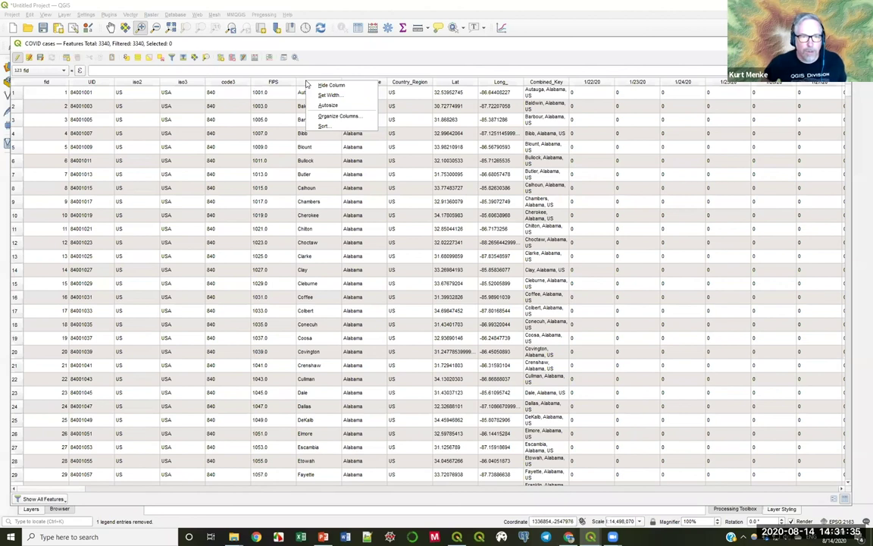
{"action": "left_click", "coordinate": [321, 116]}
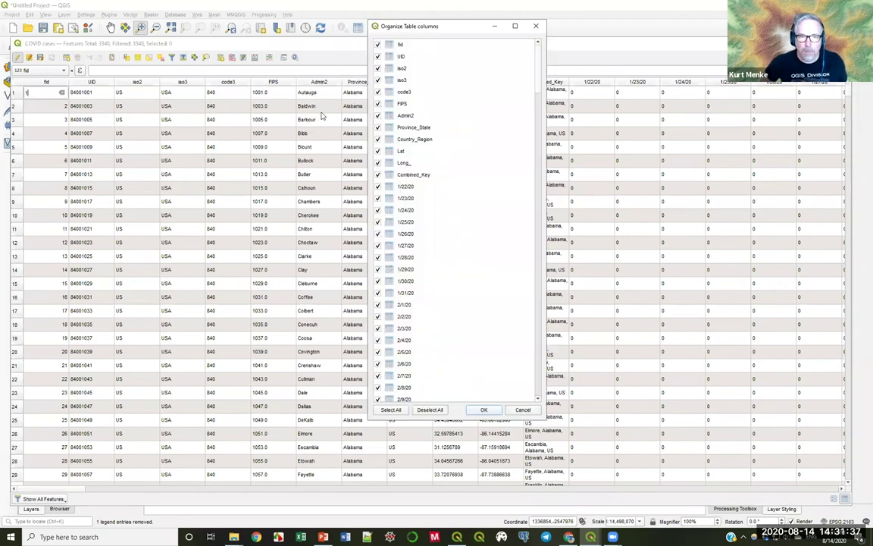
{"action": "scroll", "coordinate": [406, 221], "scroll_direction": "down", "scroll_amount": 20}
{"action": "scroll", "coordinate": [405, 221], "scroll_direction": "down", "scroll_amount": 15}
{"action": "left_click", "coordinate": [405, 388]}
{"action": "left_click_drag", "start_coordinate": [404, 391], "coordinate": [402, 113]}
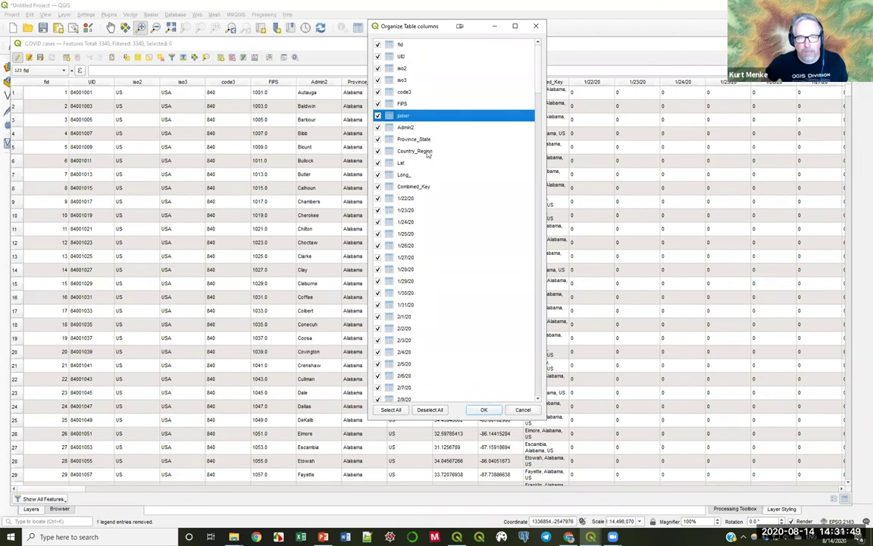
{"action": "left_click", "coordinate": [484, 409]}
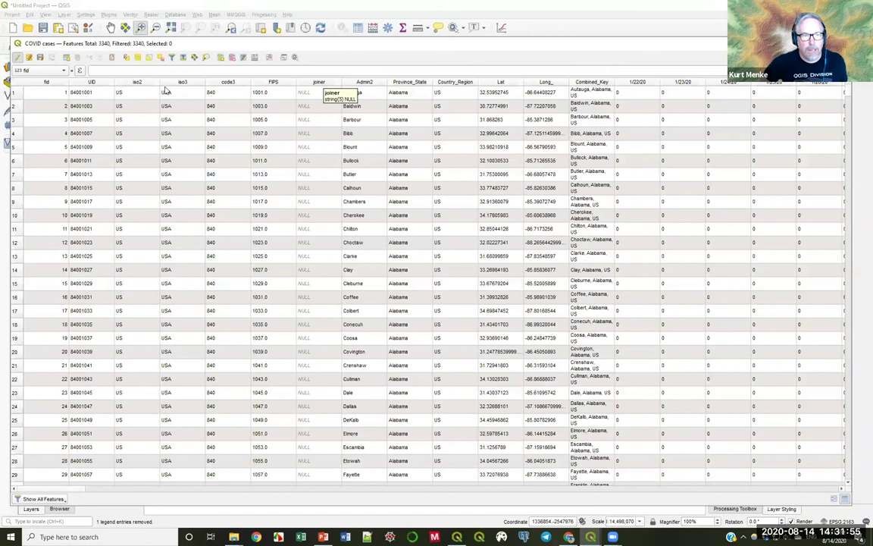
Fill the joiner field with the FIPS values for all rows and check the resulting codes across states
{"action": "left_click", "coordinate": [44, 71]}
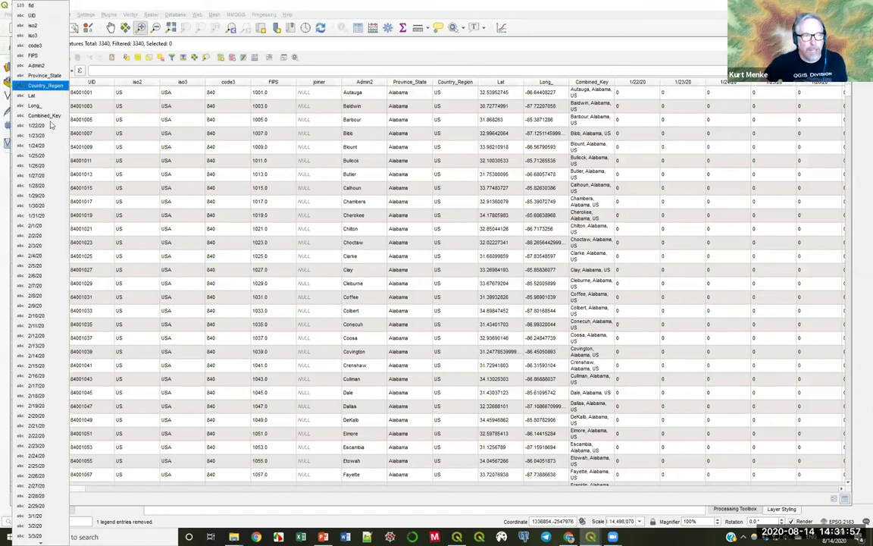
{"action": "scroll", "coordinate": [35, 508], "scroll_direction": "down", "scroll_amount": 15}
{"action": "scroll", "coordinate": [34, 508], "scroll_direction": "down", "scroll_amount": 20}
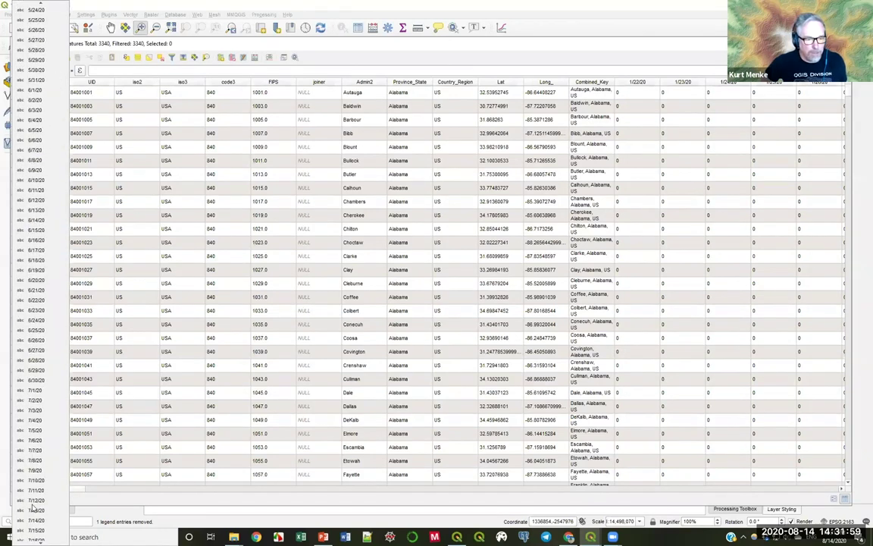
{"action": "left_click", "coordinate": [32, 539]}
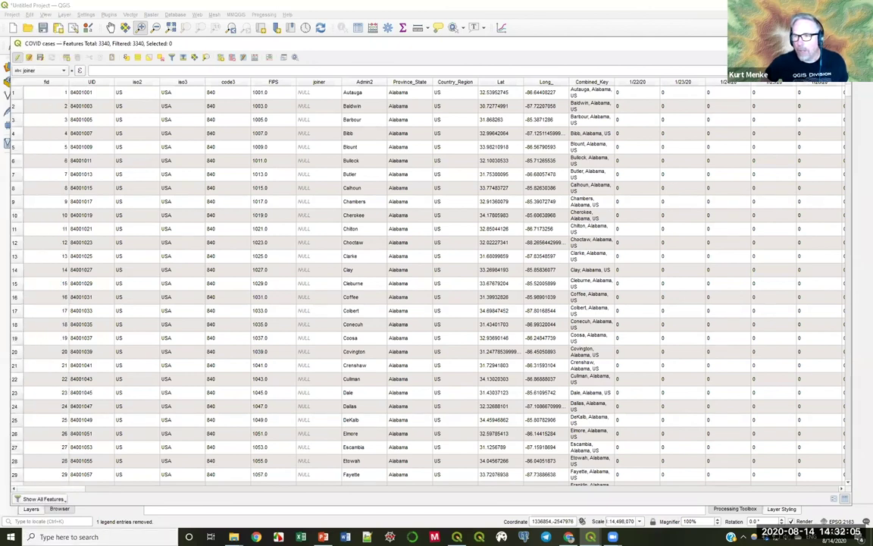
{"action": "left_click", "coordinate": [258, 70]}
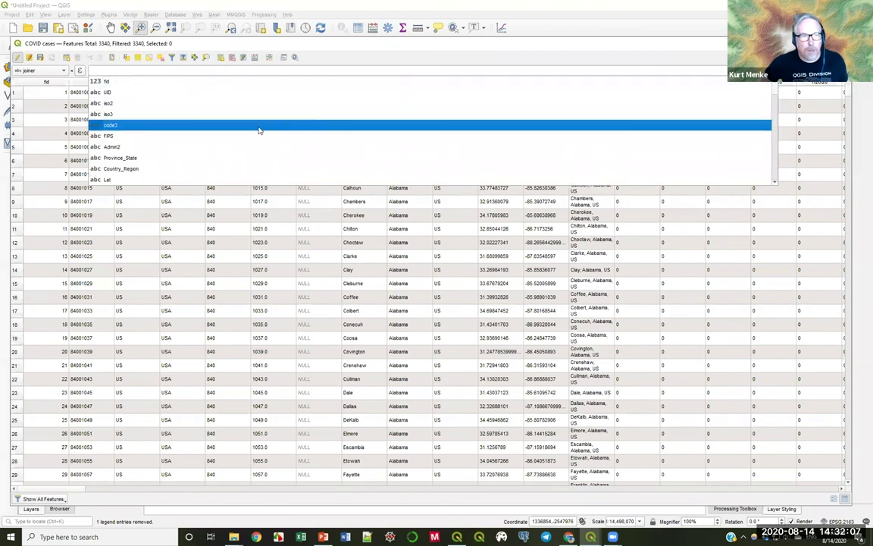
{"action": "left_click", "coordinate": [254, 139]}
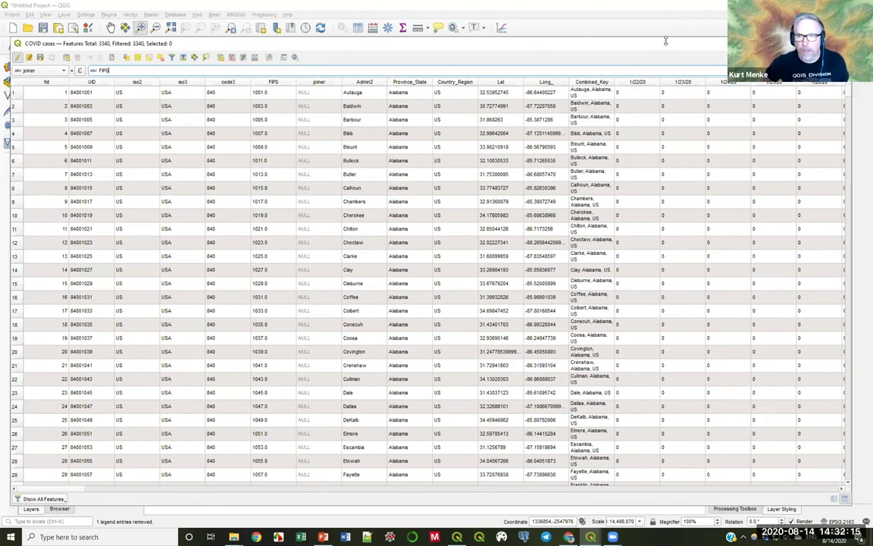
{"action": "left_click", "coordinate": [823, 69]}
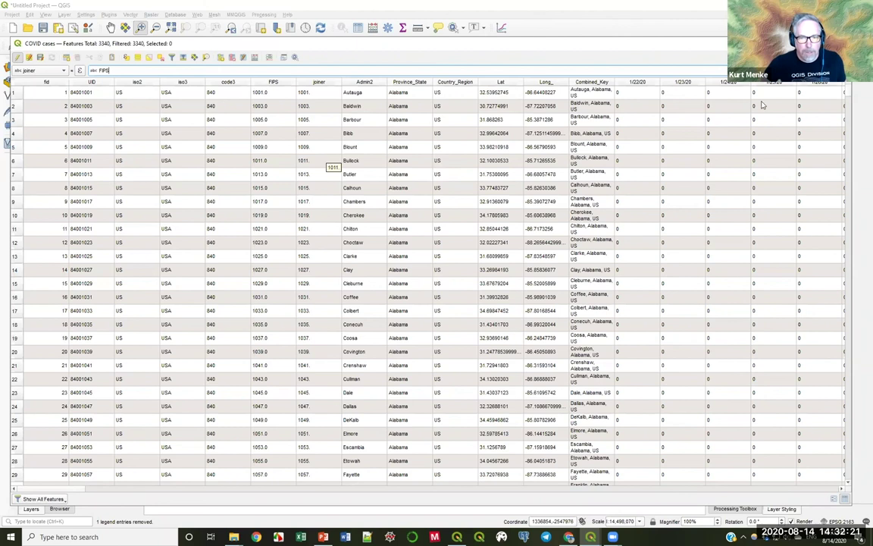
{"action": "left_click_drag", "start_coordinate": [849, 91], "coordinate": [849, 163]}
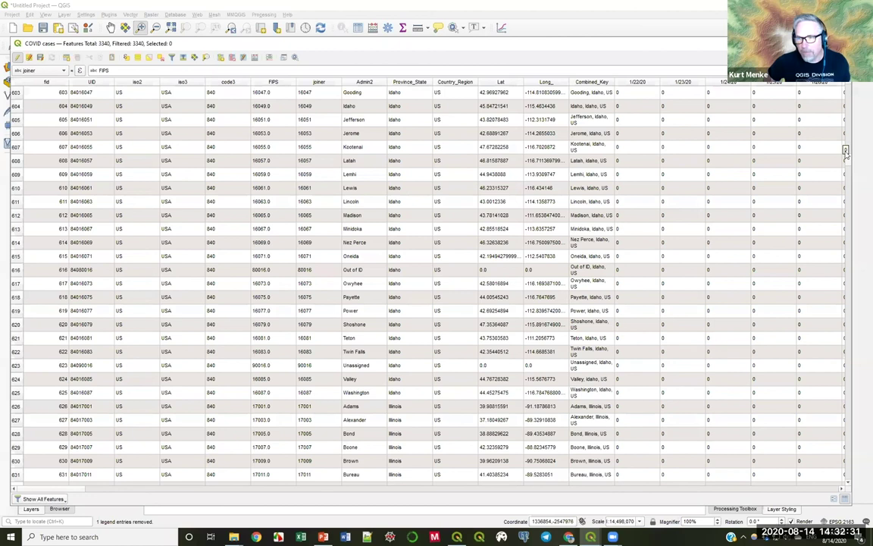
{"action": "left_click_drag", "start_coordinate": [846, 152], "coordinate": [846, 90]}
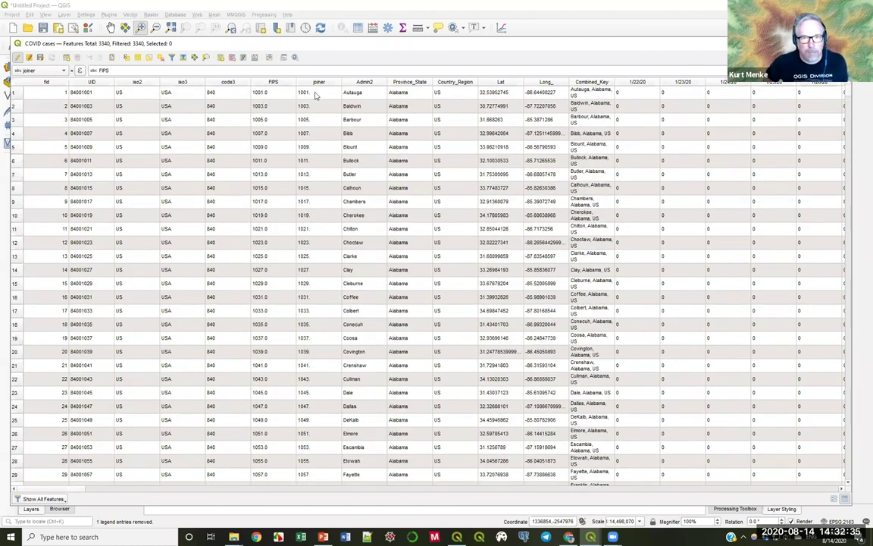
Sort the table by Province_State and select all rows from Autauga, Alabama through Windham, Connecticut
{"action": "left_click", "coordinate": [407, 83]}
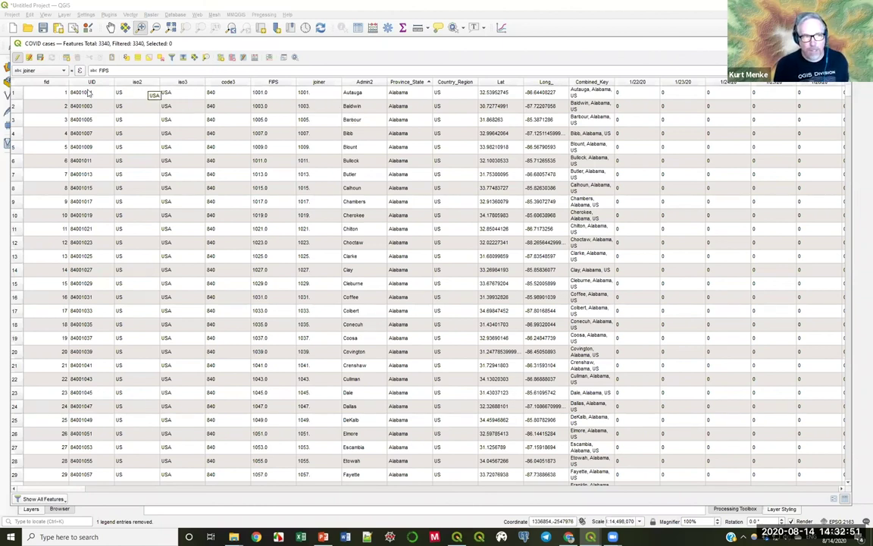
{"action": "left_click", "coordinate": [15, 93]}
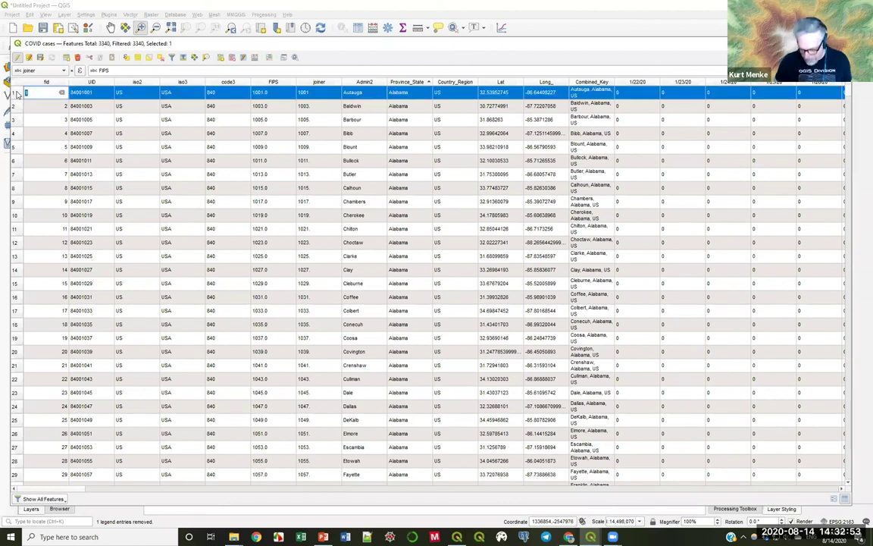
{"action": "scroll", "coordinate": [106, 199], "scroll_direction": "down", "scroll_amount": 20}
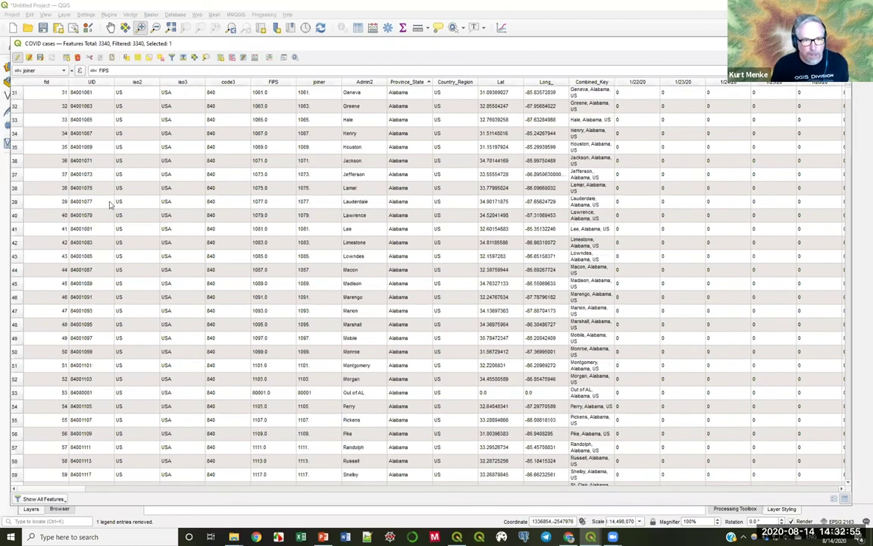
{"action": "scroll", "coordinate": [108, 203], "scroll_direction": "down", "scroll_amount": 20}
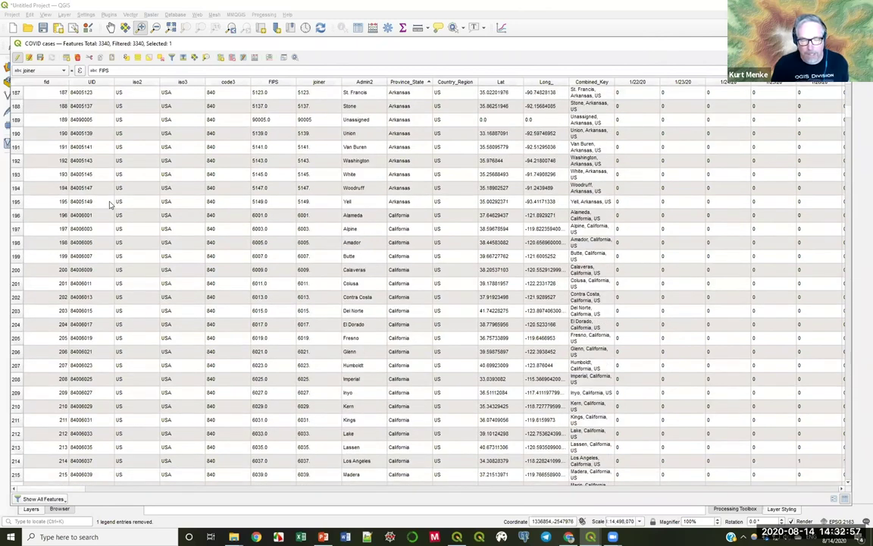
{"action": "scroll", "coordinate": [108, 203], "scroll_direction": "down", "scroll_amount": 20}
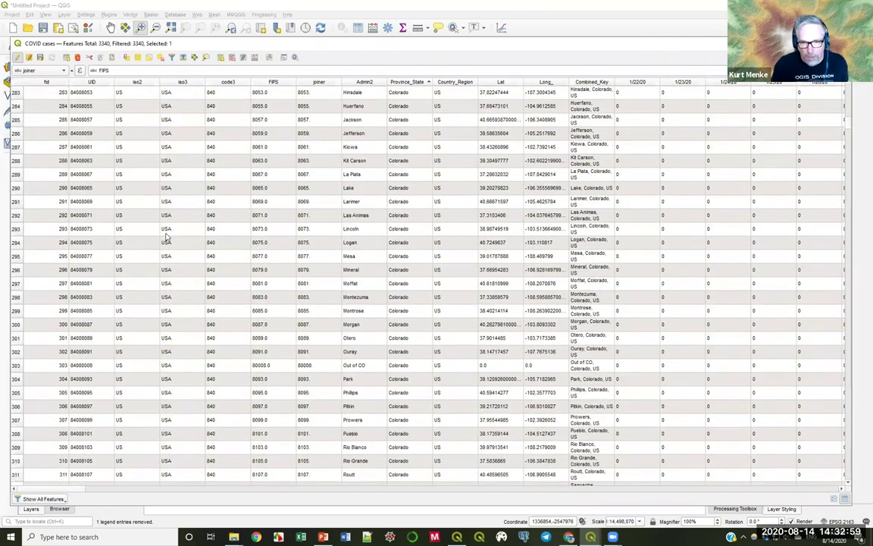
{"action": "scroll", "coordinate": [167, 237], "scroll_direction": "down", "scroll_amount": 8}
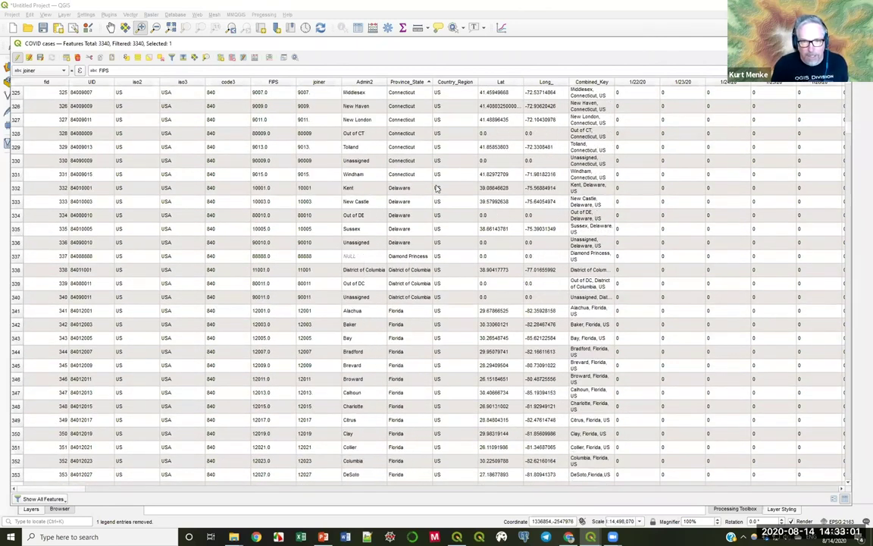
{"action": "left_click", "coordinate": [15, 175], "text": "shift"}
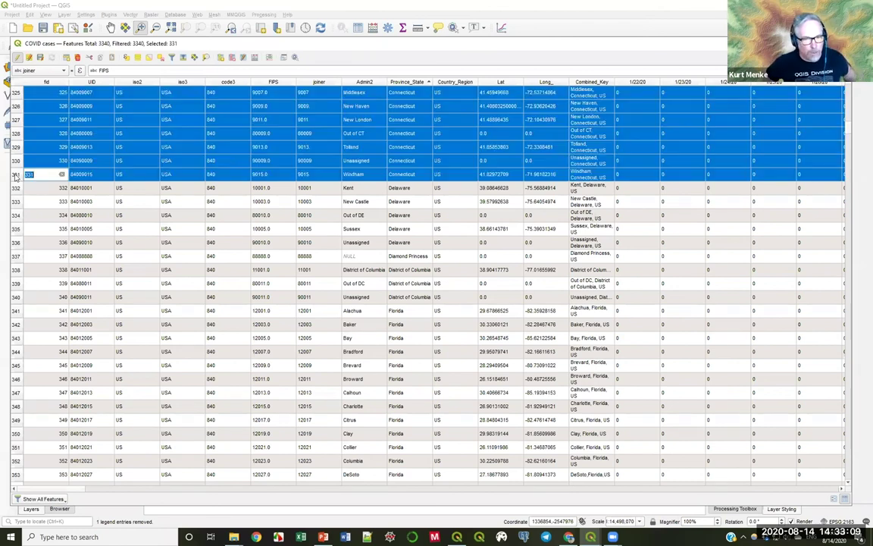
Prepend a zero to the joiner values of the selected rows using the expression '0' || "joiner"
{"action": "left_click", "coordinate": [79, 70]}
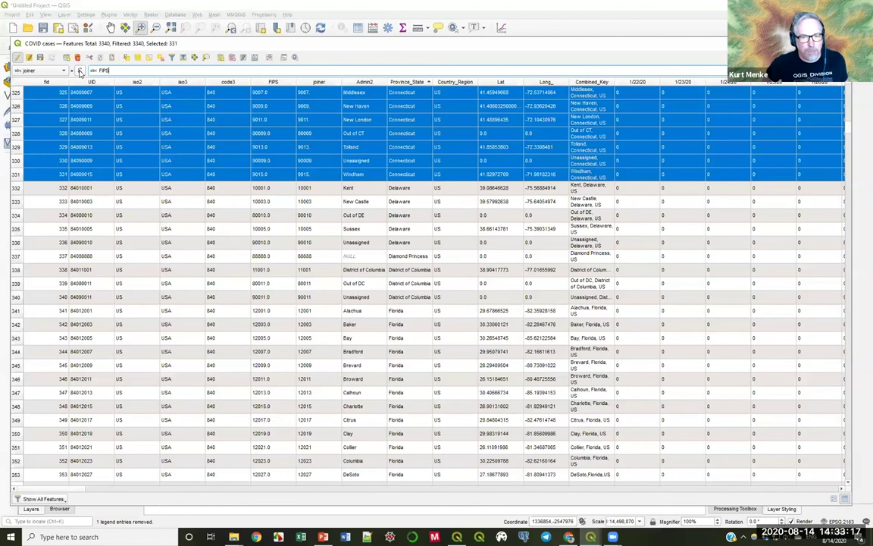
{"action": "key", "text": "ctrl+a"}
{"action": "key", "text": "BackSpace"}
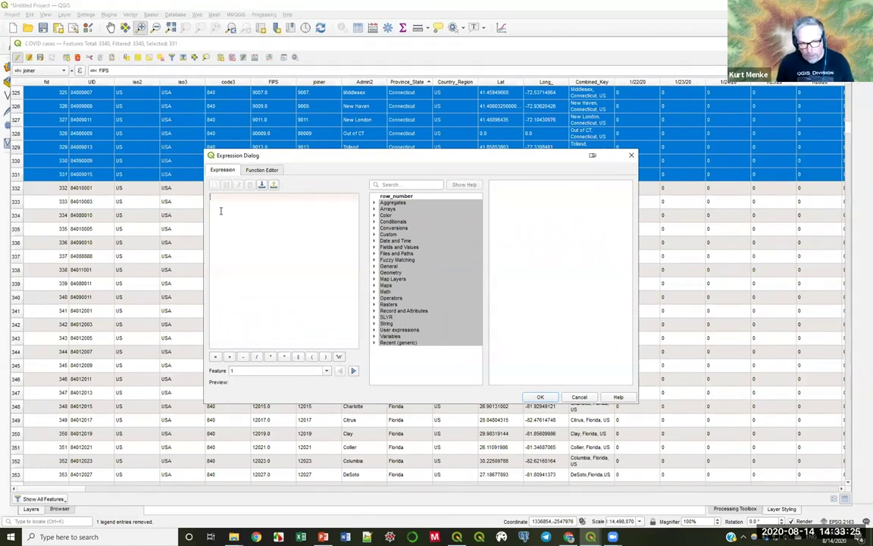
{"action": "type", "text": "\""}
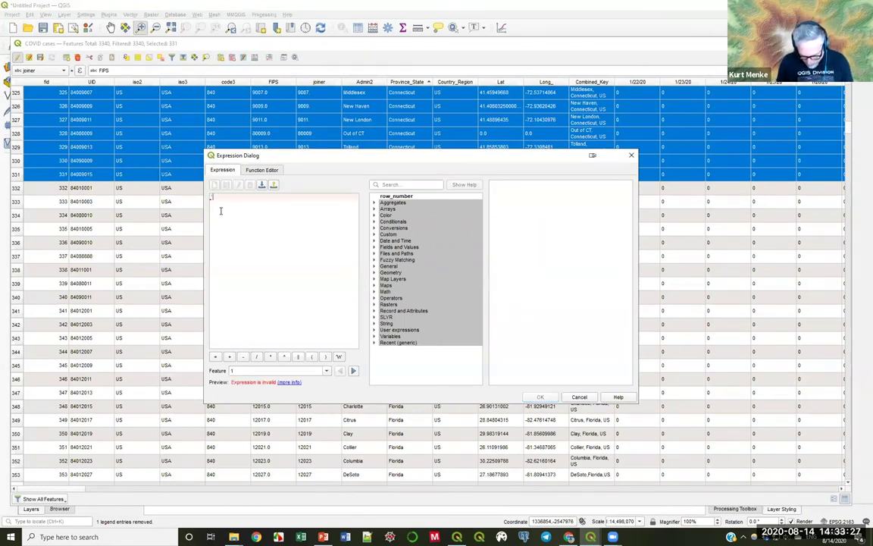
{"action": "type", "text": "0'"}
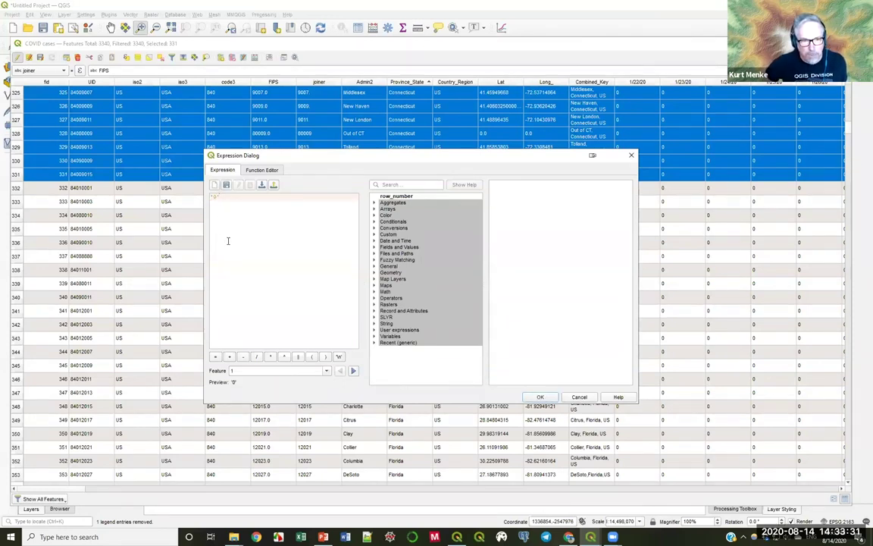
{"action": "left_click", "coordinate": [298, 357]}
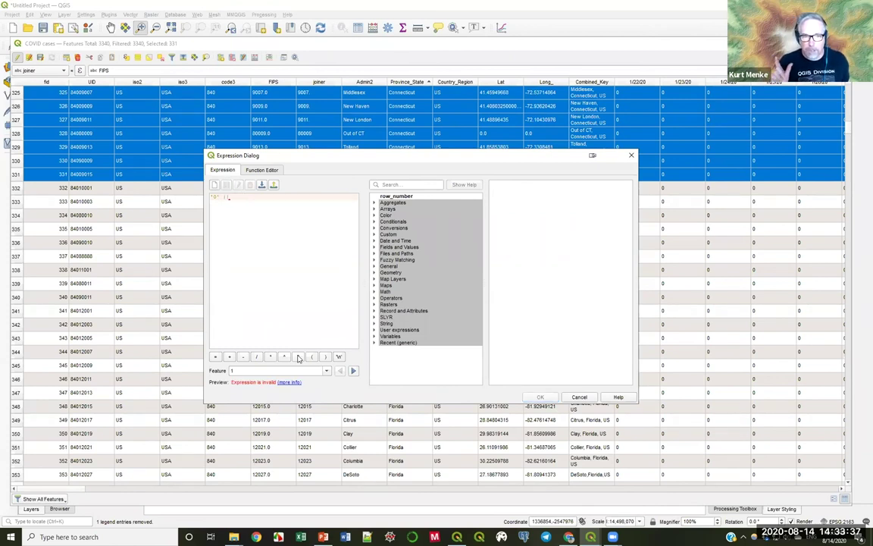
{"action": "left_click", "coordinate": [373, 247]}
{"action": "scroll", "coordinate": [393, 266], "scroll_direction": "down", "scroll_amount": 10}
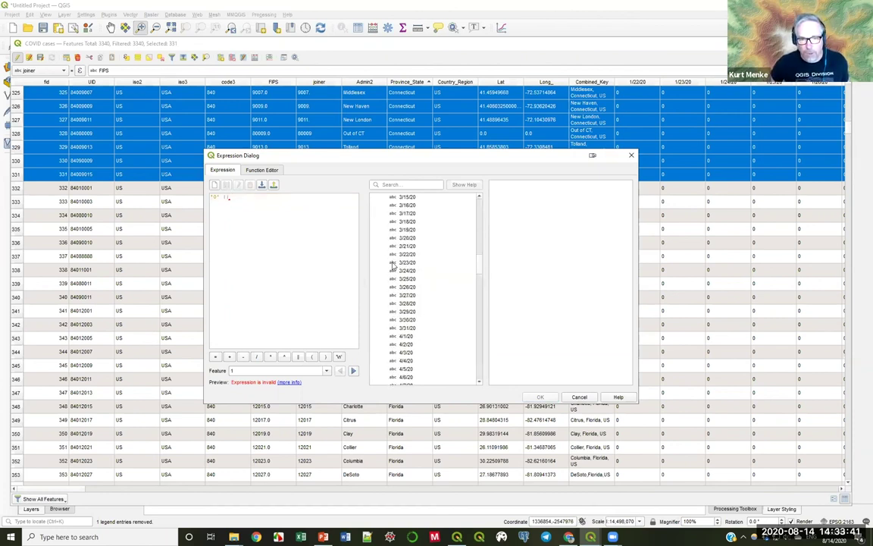
{"action": "scroll", "coordinate": [392, 265], "scroll_direction": "down", "scroll_amount": 20}
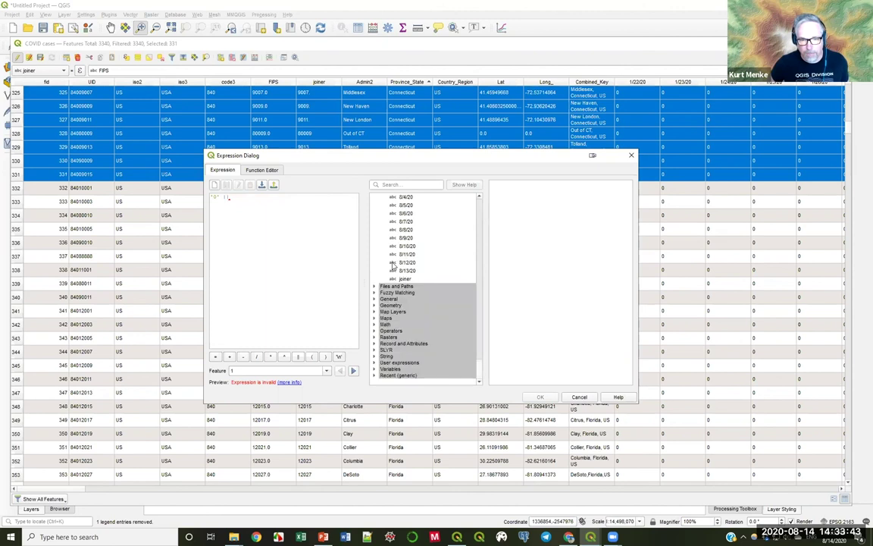
{"action": "double_click", "coordinate": [401, 279]}
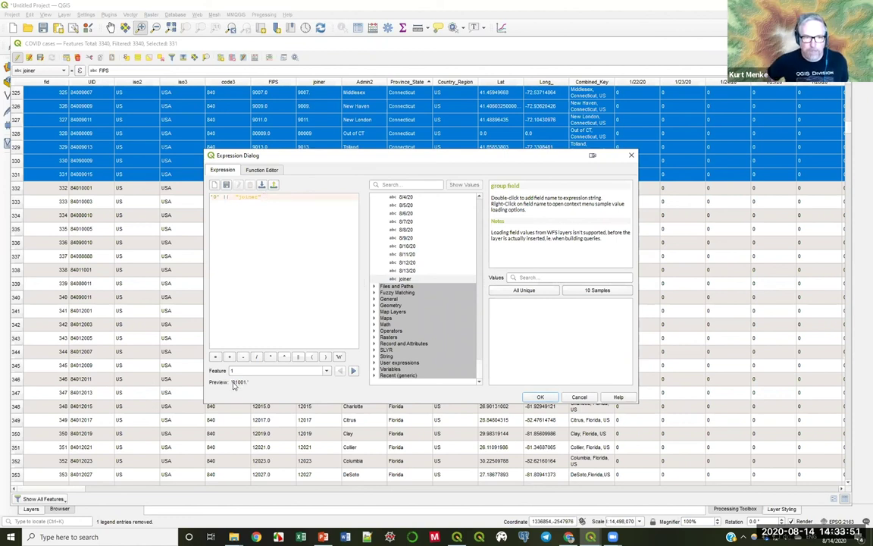
{"action": "left_click", "coordinate": [540, 398]}
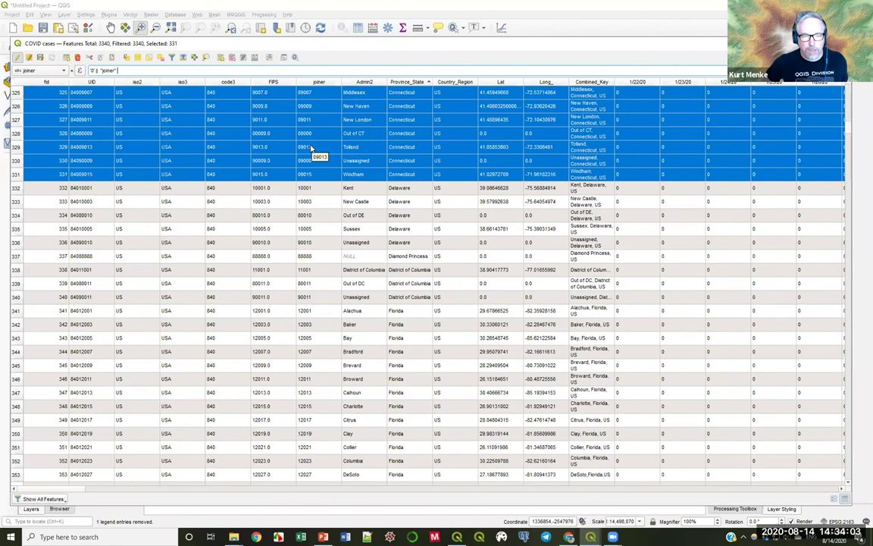
Save the edits to the COVID cases layer, and close its attribute table with no rows selected
{"action": "left_click", "coordinate": [18, 59]}
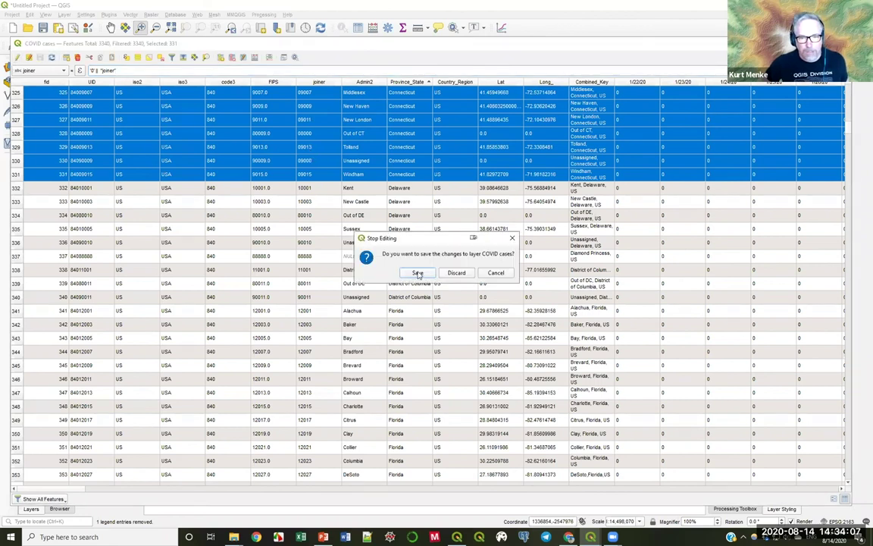
{"action": "left_click", "coordinate": [418, 271]}
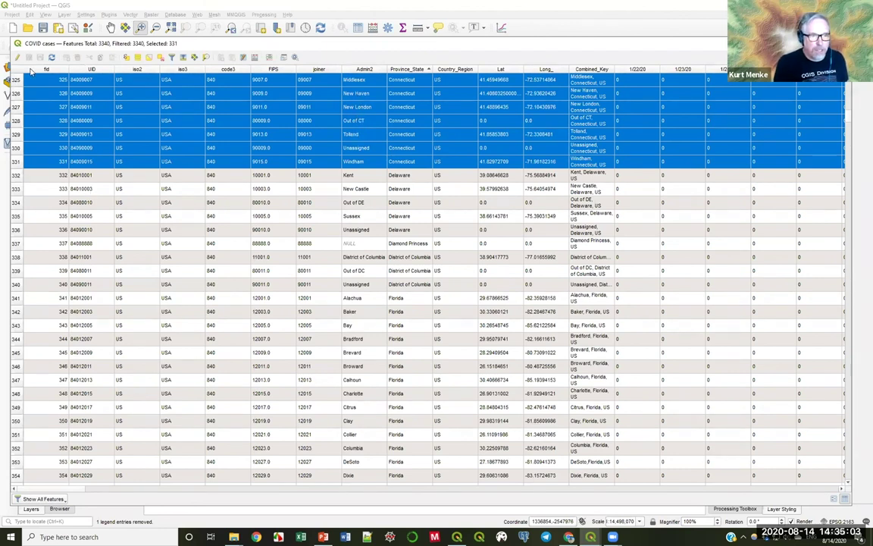
{"action": "left_click", "coordinate": [160, 58]}
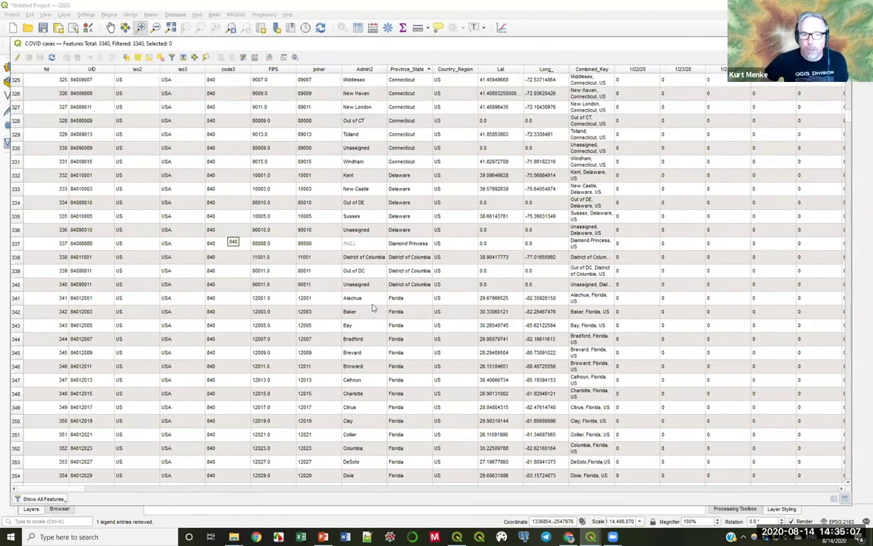
{"action": "left_click", "coordinate": [396, 245]}
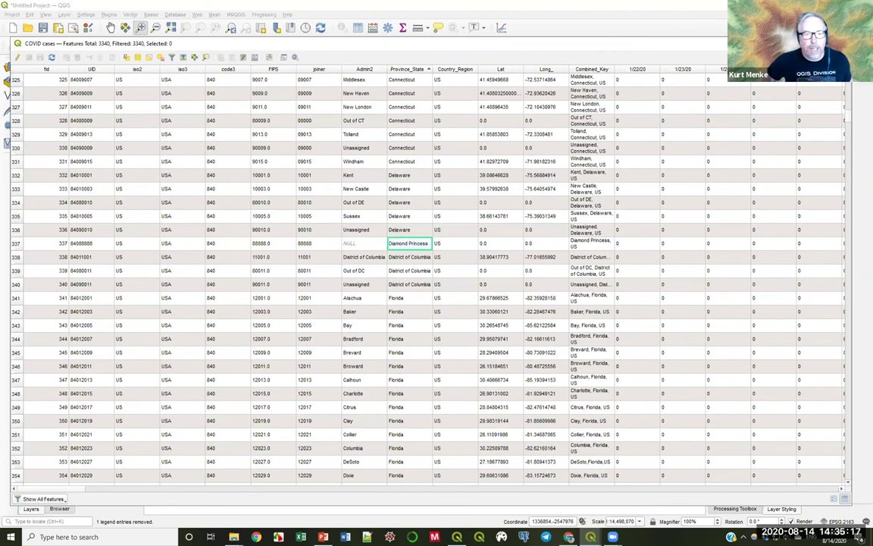
{"action": "key", "text": "Escape"}
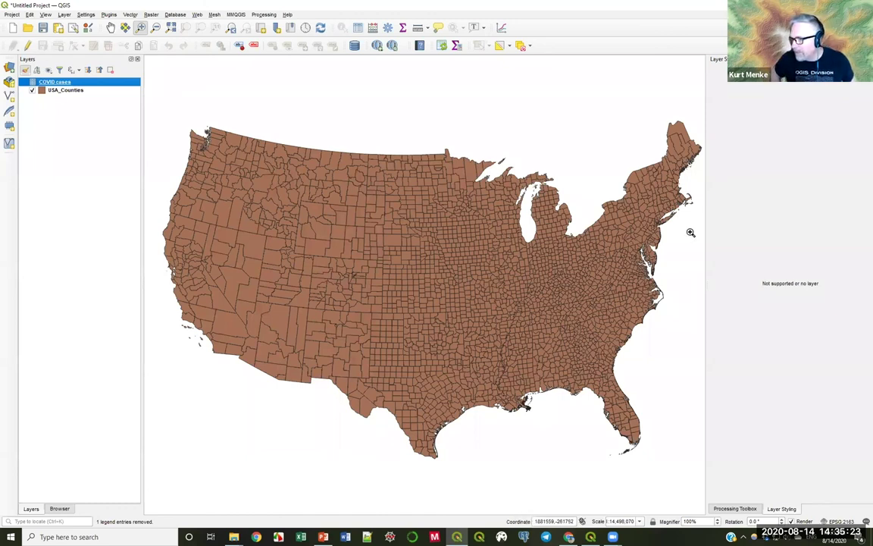
{"action": "key", "text": "alt+Tab"}
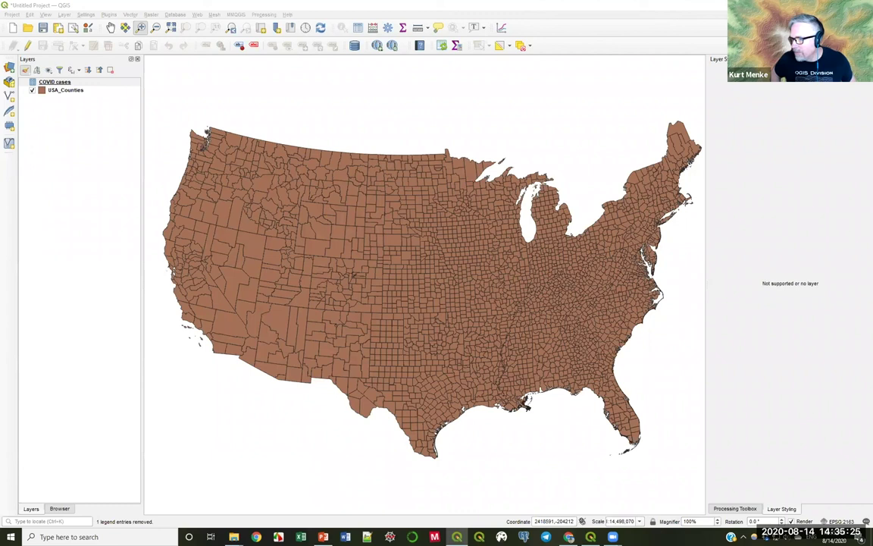
Set up a join on the USA_Counties layer to COVID cases, with joiner as join field and FIPS as target field
{"action": "left_click", "coordinate": [68, 90]}
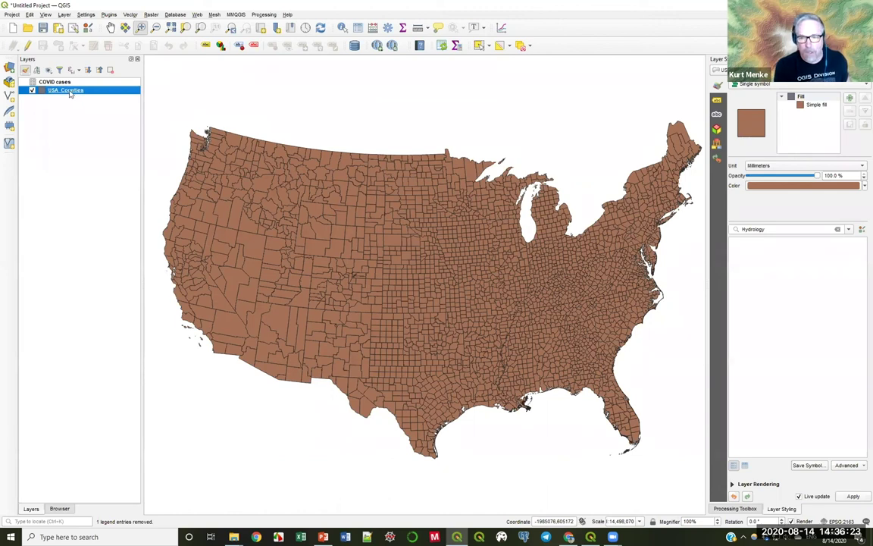
{"action": "right_click", "coordinate": [70, 92]}
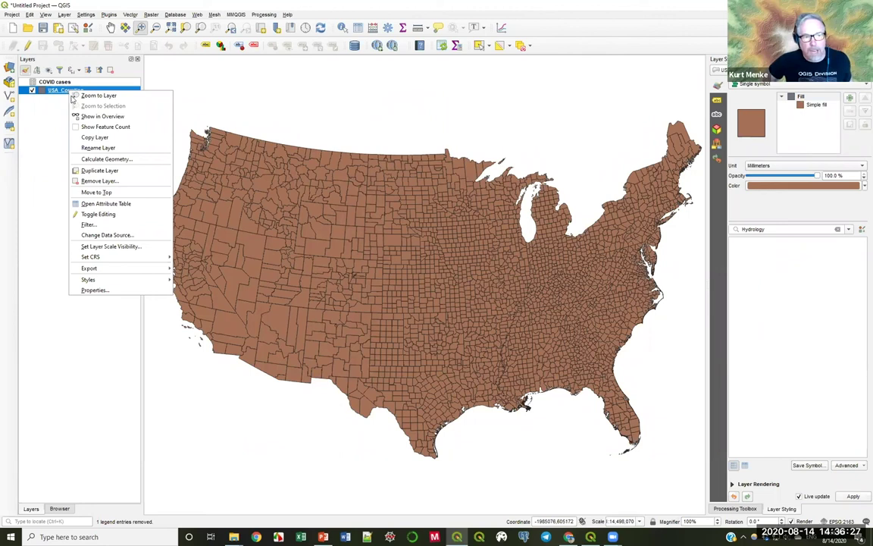
{"action": "left_click", "coordinate": [114, 290]}
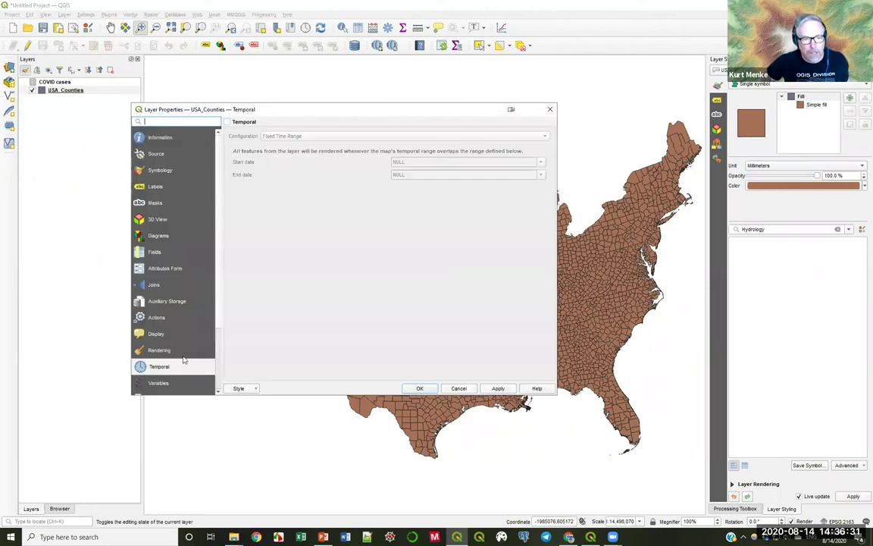
{"action": "left_click", "coordinate": [154, 285]}
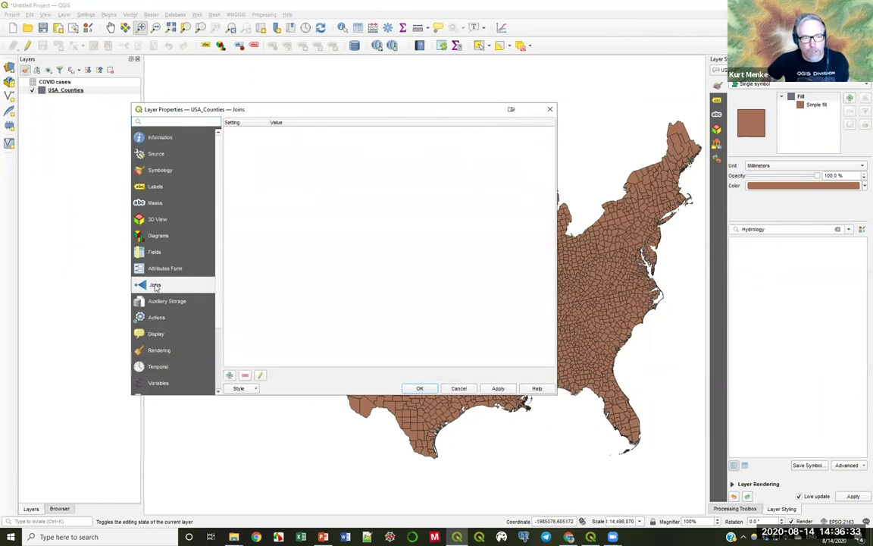
{"action": "left_click", "coordinate": [230, 376]}
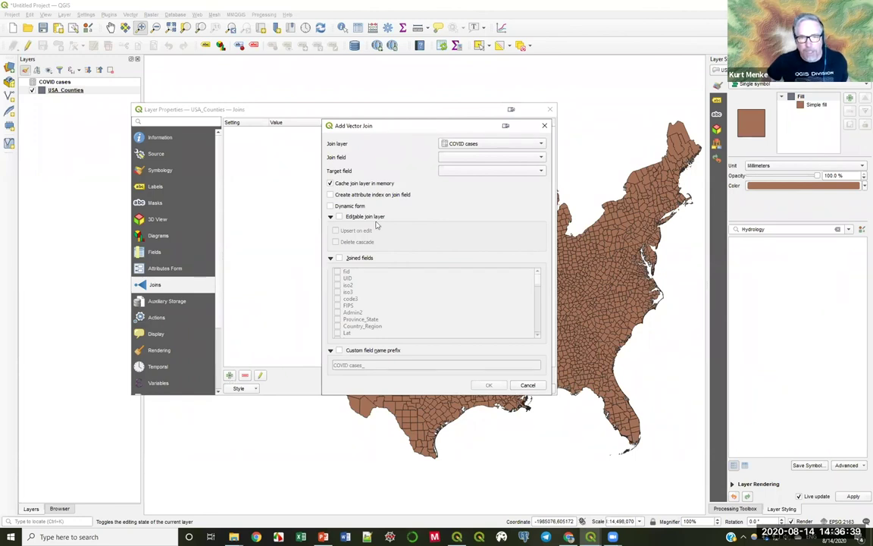
{"action": "left_click", "coordinate": [492, 158]}
{"action": "scroll", "coordinate": [493, 160], "scroll_direction": "down", "scroll_amount": 20}
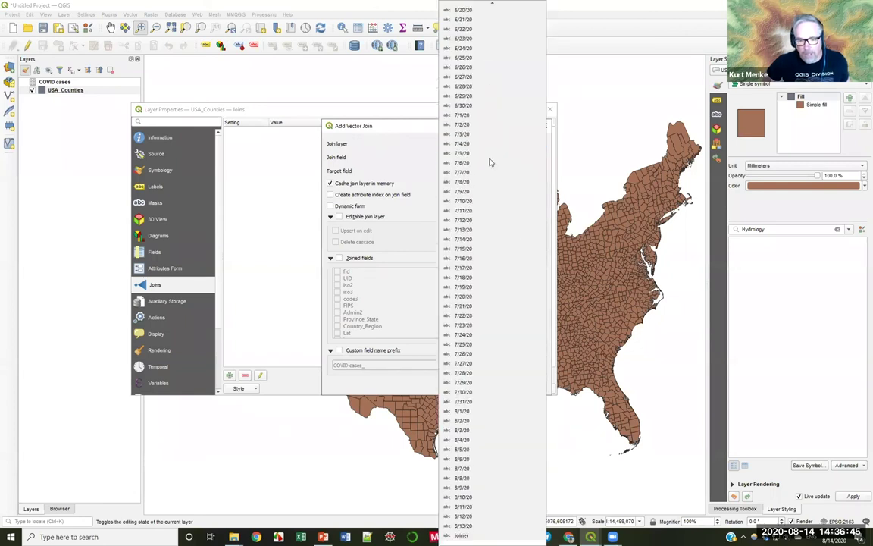
{"action": "left_click", "coordinate": [458, 535]}
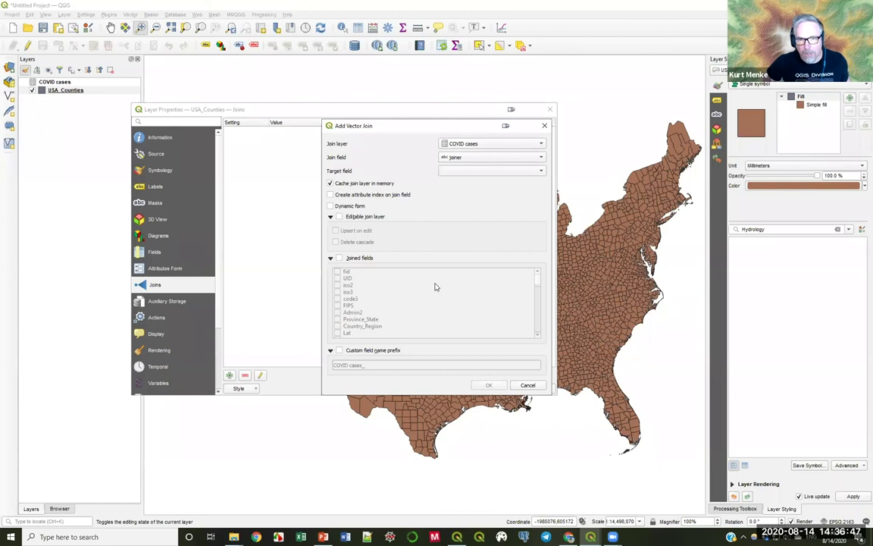
{"action": "left_click", "coordinate": [464, 172]}
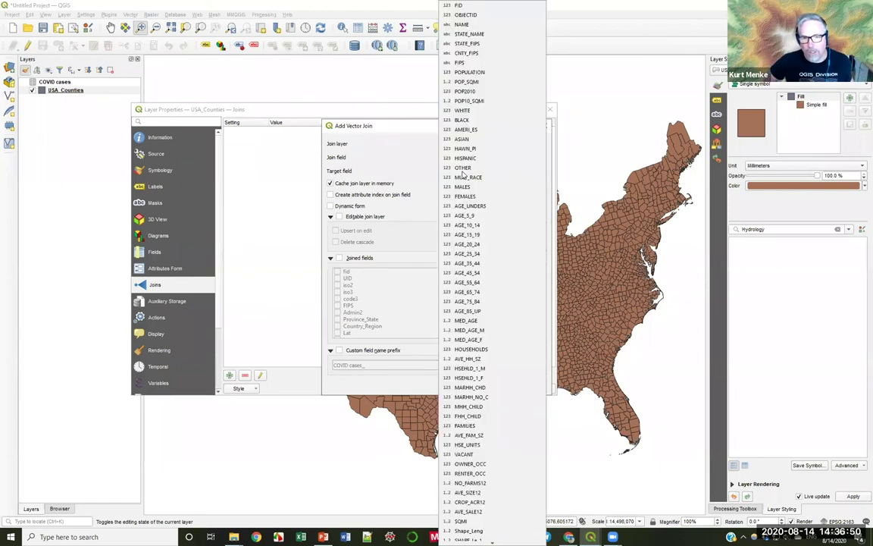
{"action": "left_click", "coordinate": [455, 60]}
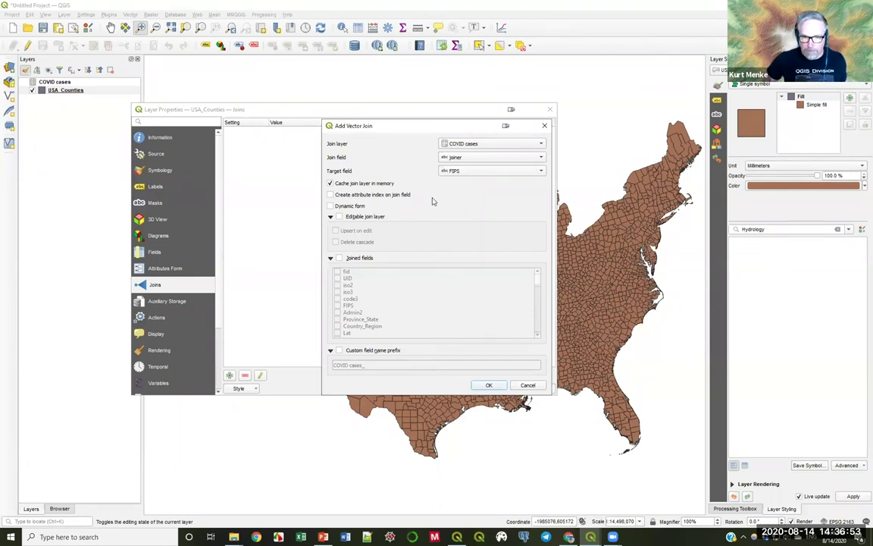
Limit the joined fields to 8/13/20, blank out the custom field name prefix, and apply the join to USA_Counties
{"action": "left_click", "coordinate": [340, 259]}
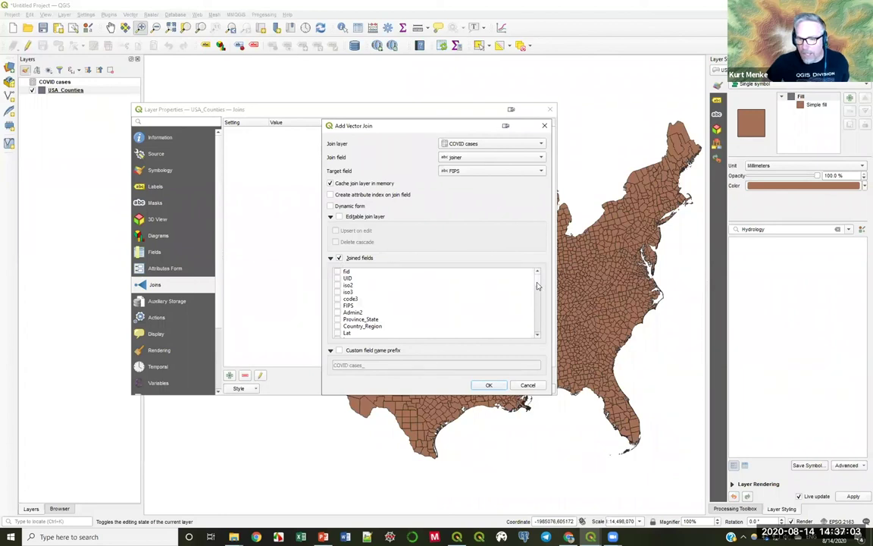
{"action": "left_click_drag", "start_coordinate": [537, 281], "coordinate": [537, 331]}
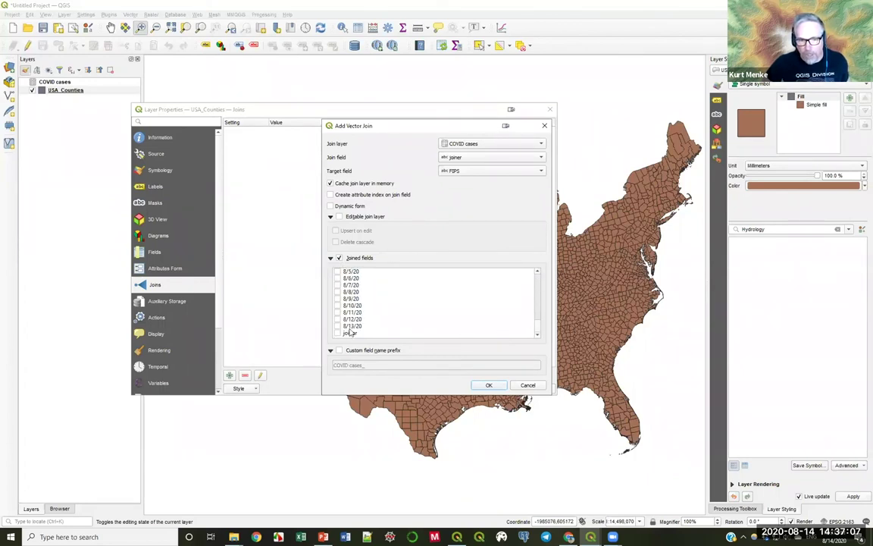
{"action": "left_click", "coordinate": [337, 326]}
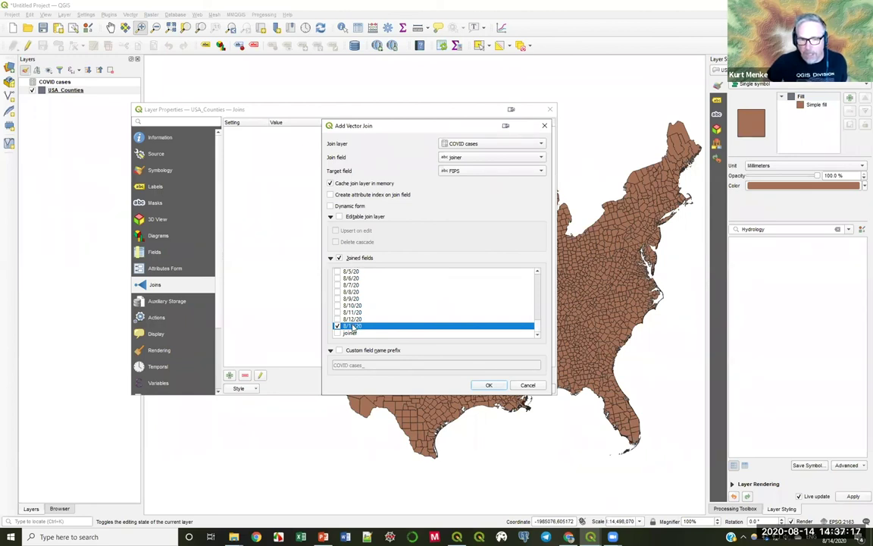
{"action": "left_click", "coordinate": [339, 351]}
{"action": "left_click_drag", "start_coordinate": [380, 365], "coordinate": [333, 365]}
{"action": "key", "text": "BackSpace"}
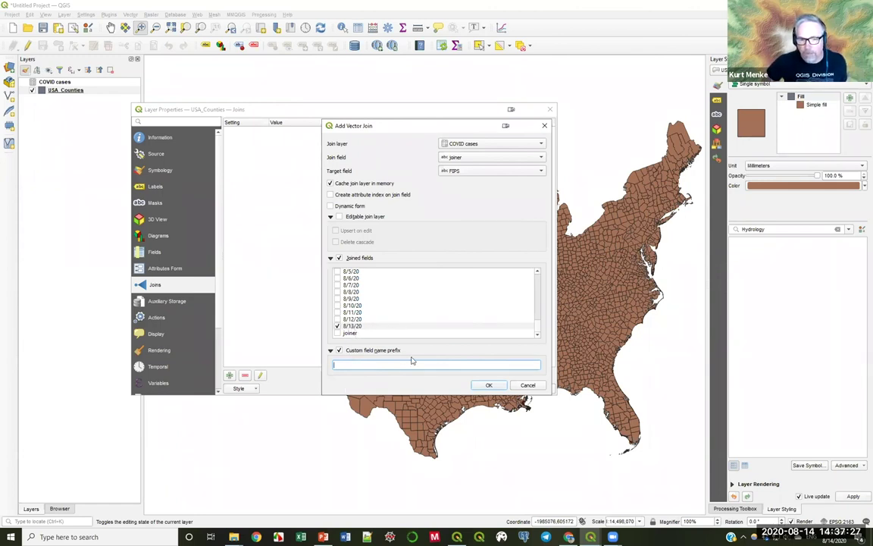
{"action": "left_click", "coordinate": [489, 386]}
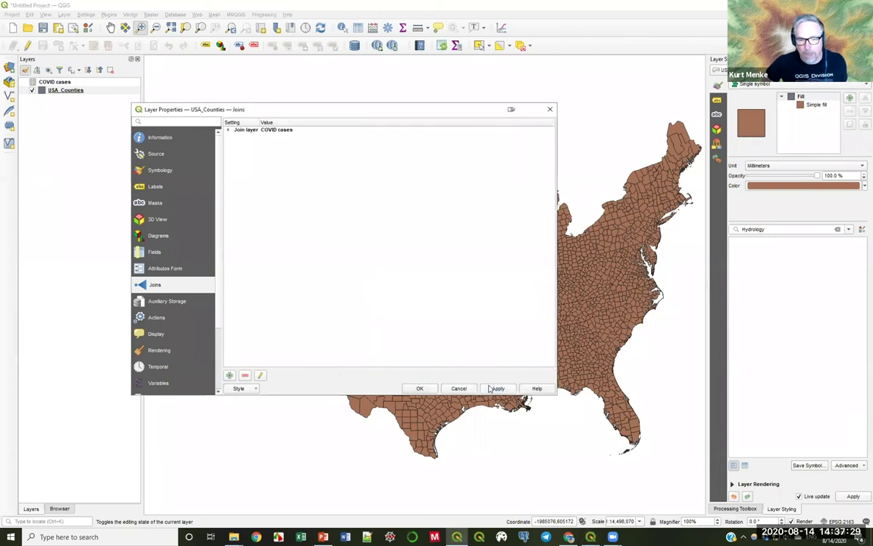
{"action": "left_click", "coordinate": [418, 389]}
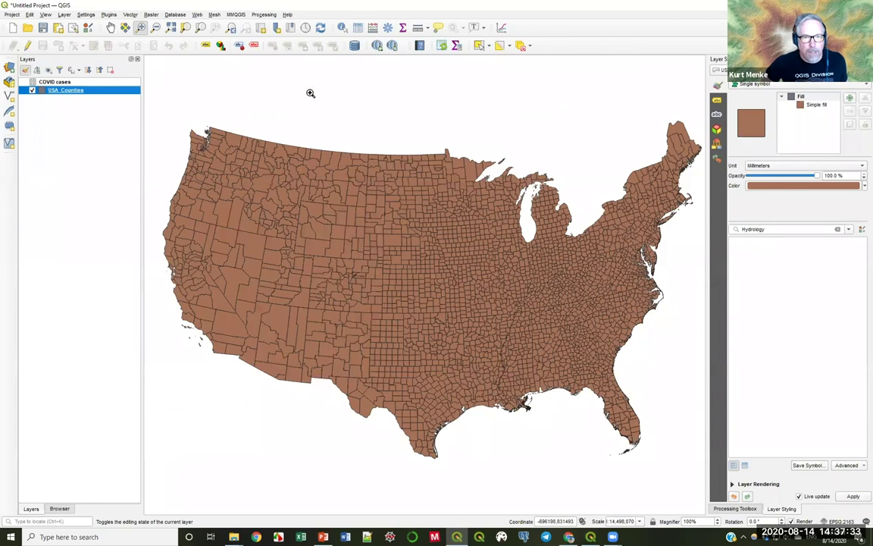
Check the joined case values in the last column of the USA_Counties attribute table
{"action": "key", "text": "F6"}
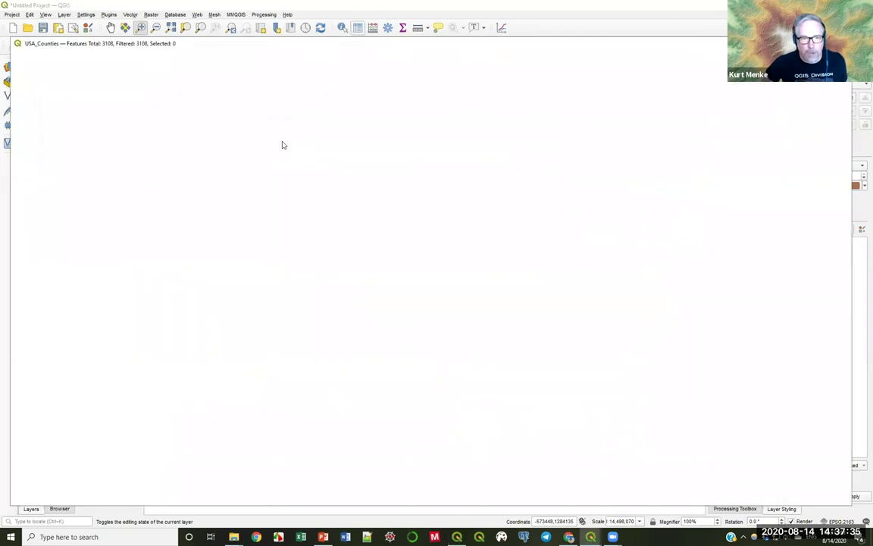
{"action": "left_click_drag", "start_coordinate": [262, 491], "coordinate": [840, 484]}
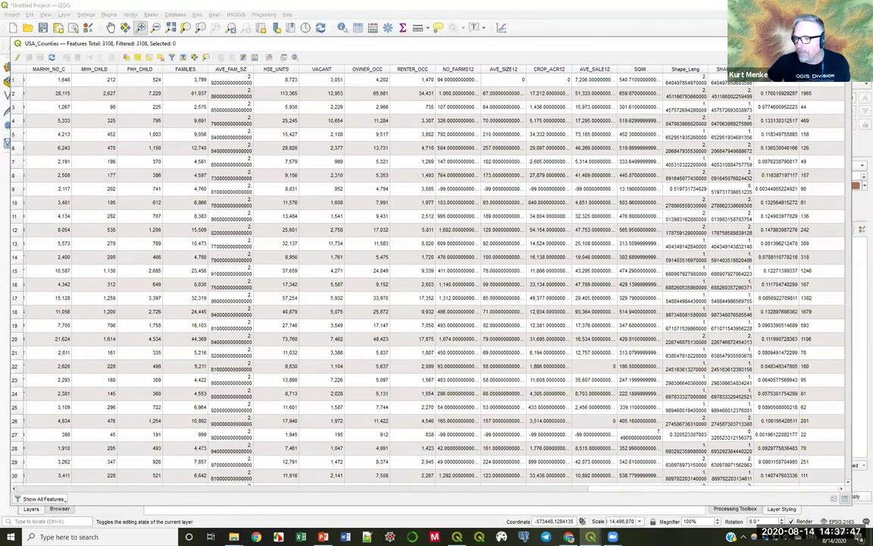
{"action": "key", "text": "alt+Tab"}
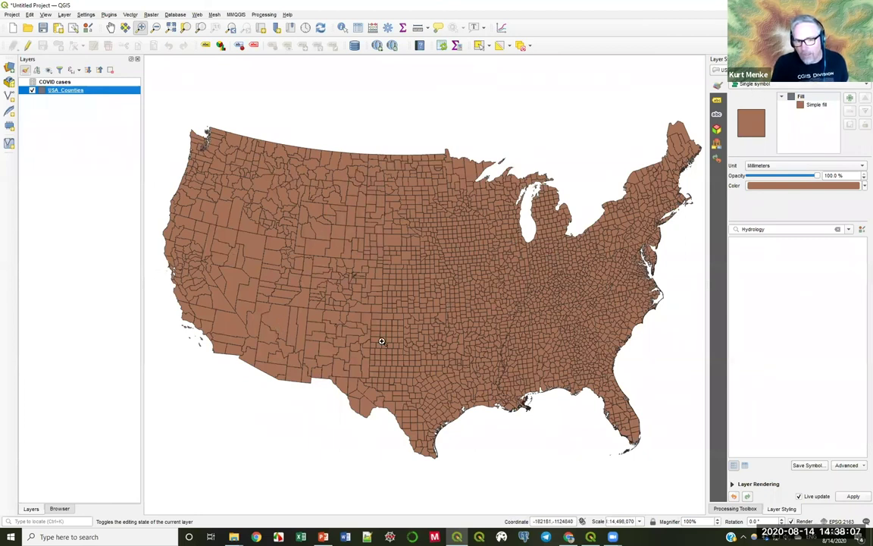
Switch the USA_Counties layer to graduated symbology and look through the fields available as its value
{"action": "left_click", "coordinate": [752, 84]}
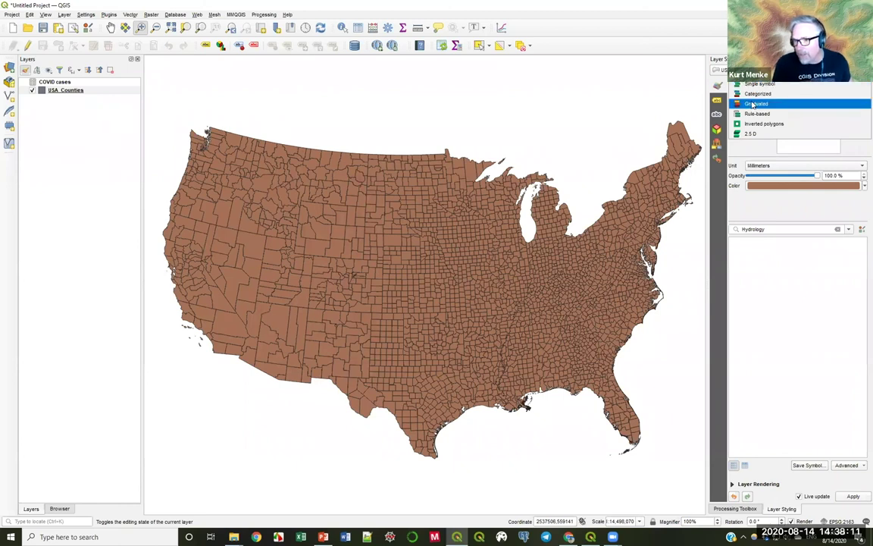
{"action": "left_click", "coordinate": [753, 104]}
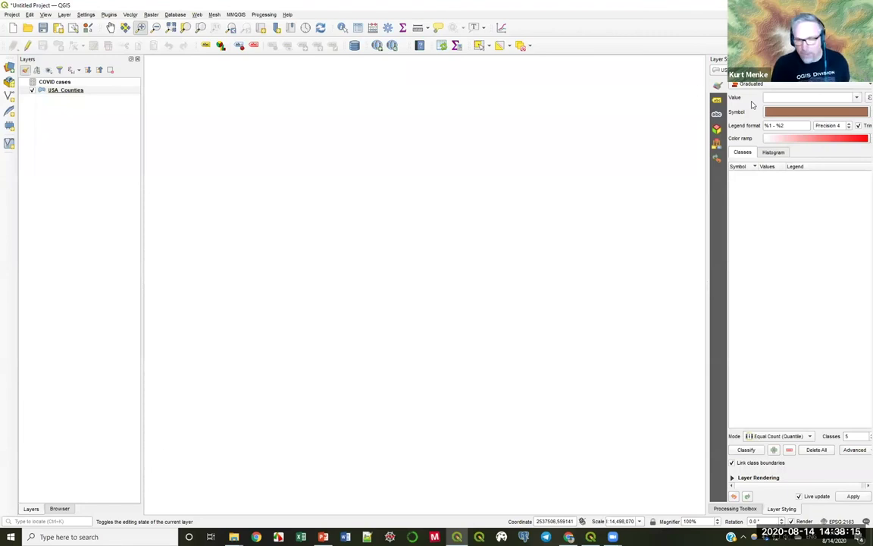
{"action": "left_click", "coordinate": [858, 100]}
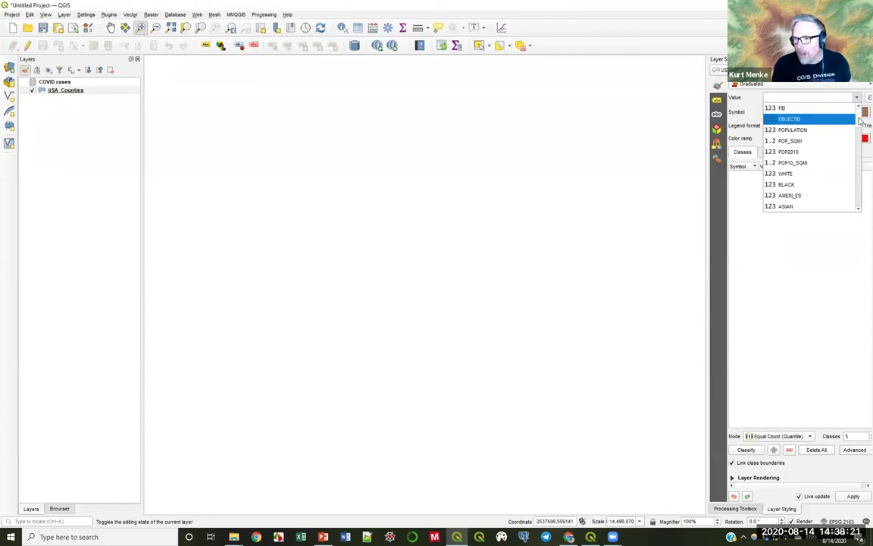
{"action": "left_click_drag", "start_coordinate": [861, 121], "coordinate": [859, 212]}
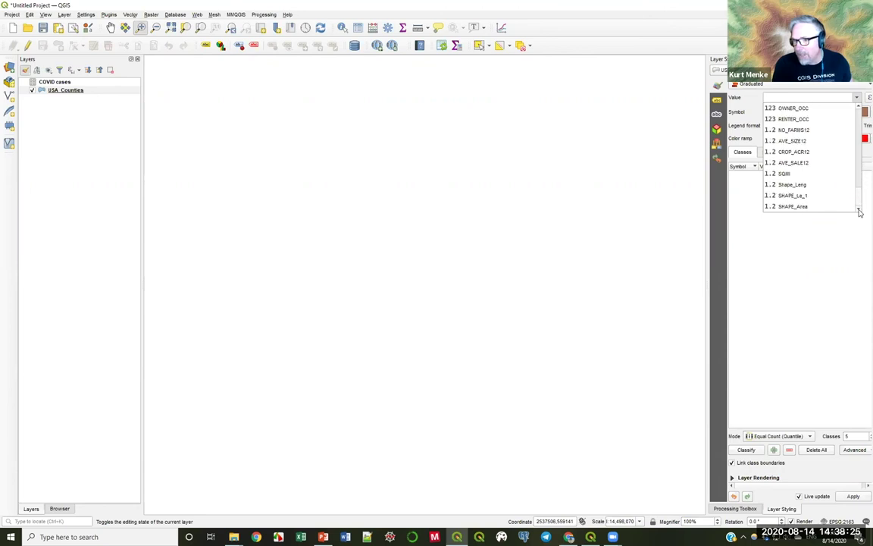
{"action": "scroll", "coordinate": [842, 129], "scroll_direction": "up", "scroll_amount": 8}
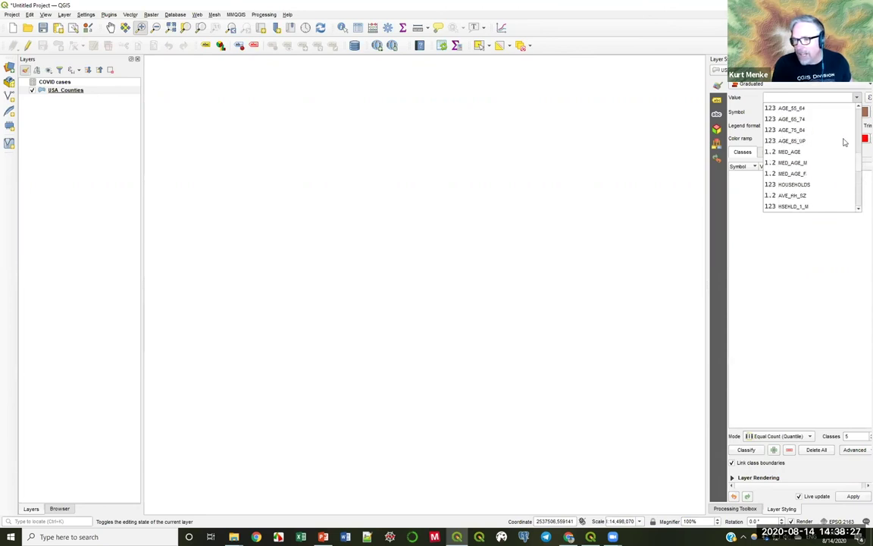
{"action": "scroll", "coordinate": [837, 139], "scroll_direction": "up", "scroll_amount": 3}
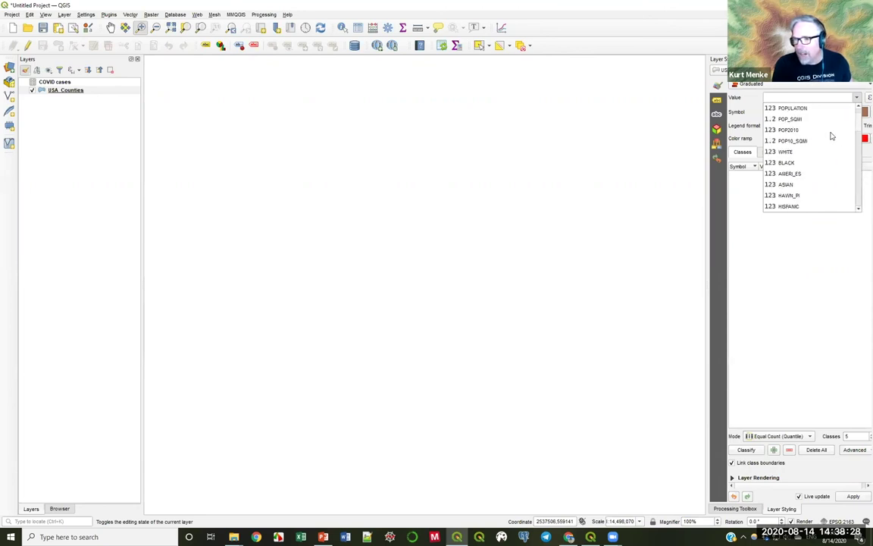
Enable editing in the USA_Counties field settings and add a whole number field named Aug13 with length 10
{"action": "left_click", "coordinate": [70, 89]}
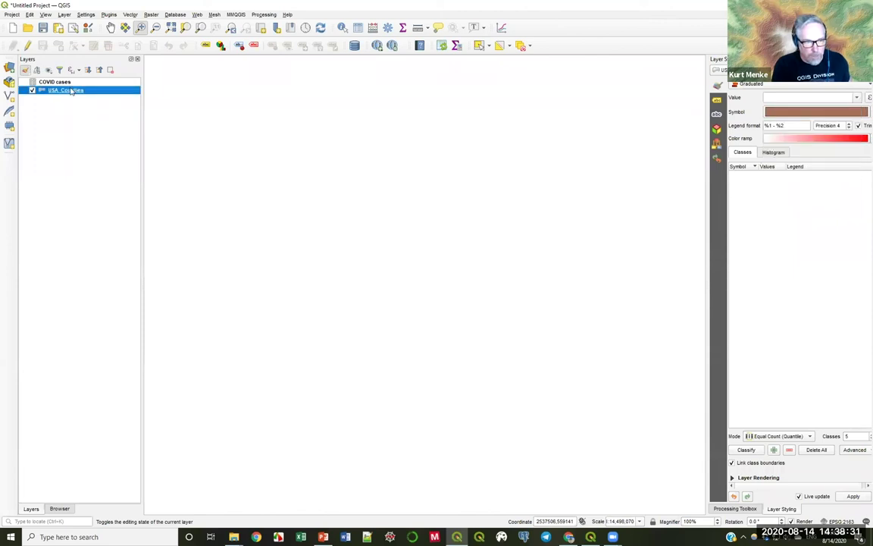
{"action": "double_click", "coordinate": [72, 91]}
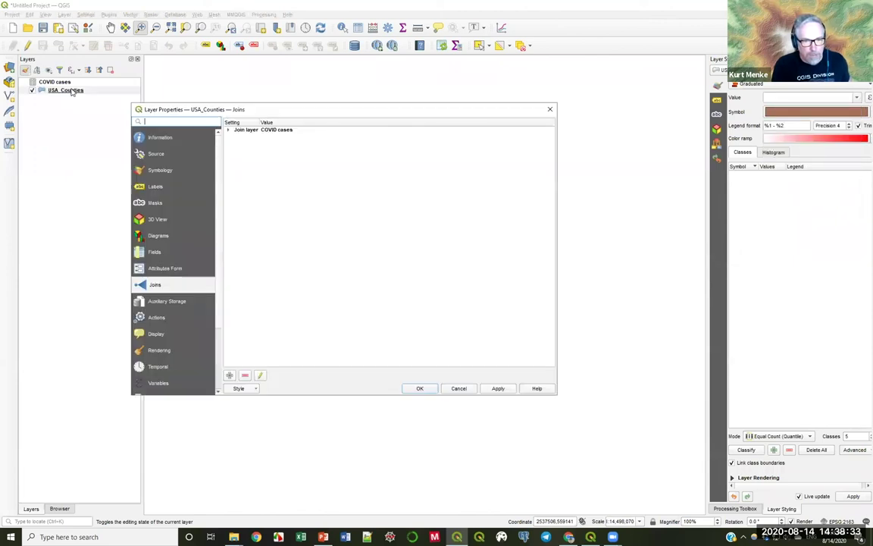
{"action": "left_click", "coordinate": [155, 253]}
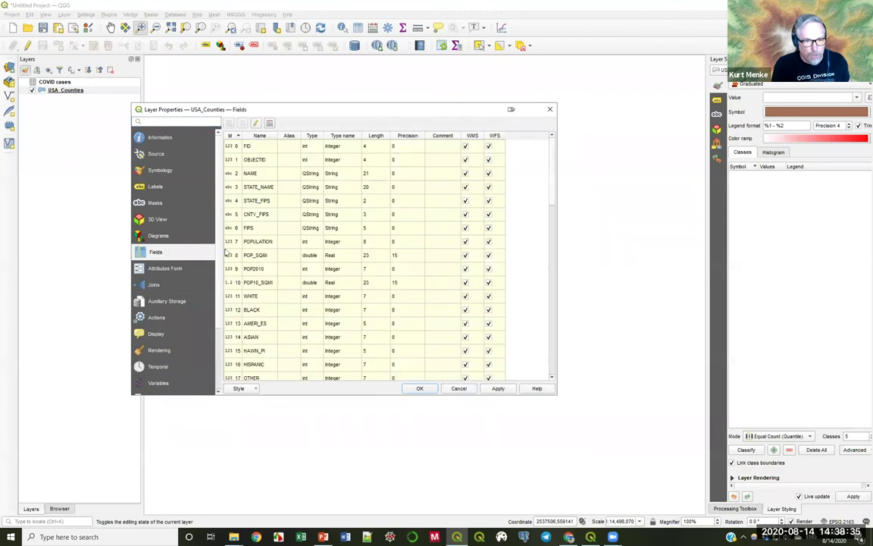
{"action": "scroll", "coordinate": [275, 259], "scroll_direction": "down", "scroll_amount": 14}
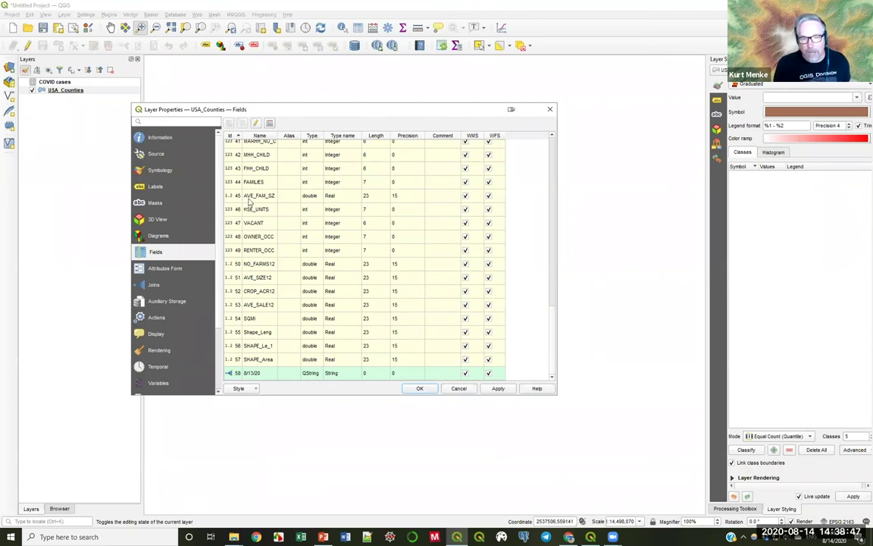
{"action": "left_click", "coordinate": [257, 124]}
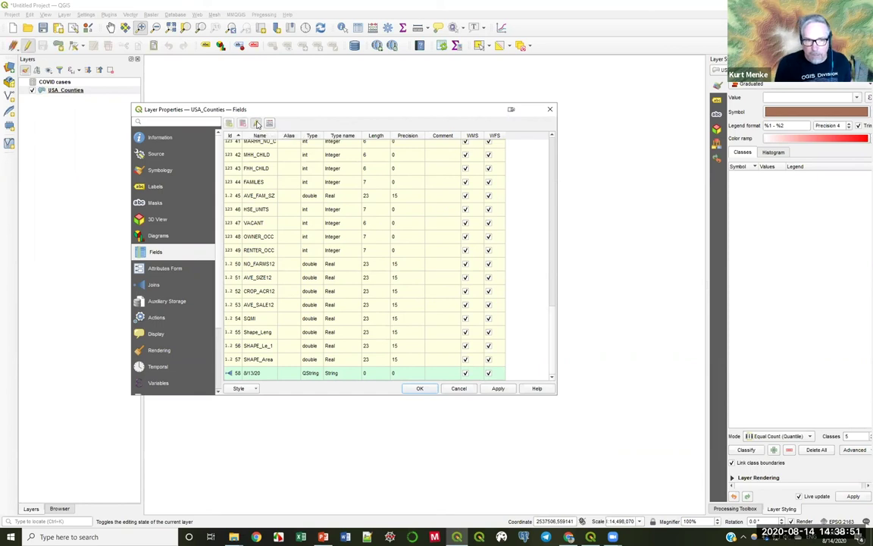
{"action": "left_click", "coordinate": [229, 123]}
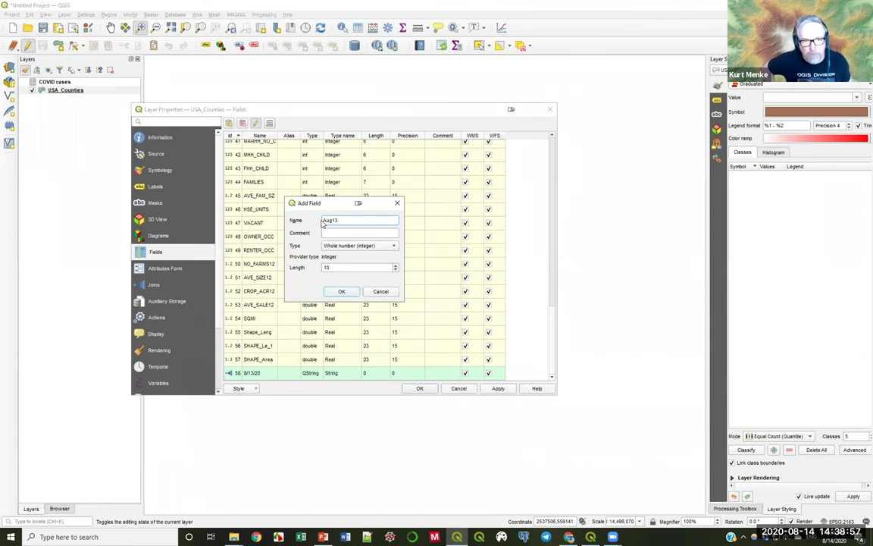
{"action": "left_click", "coordinate": [342, 293]}
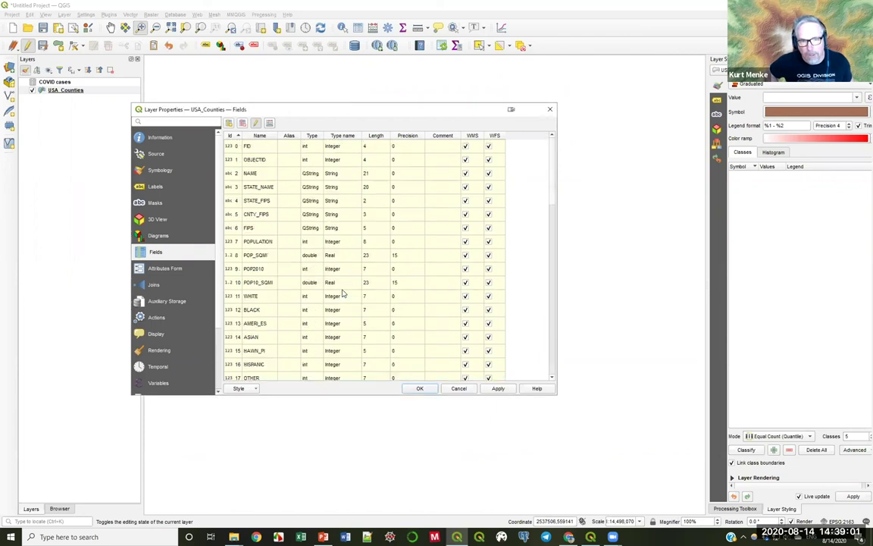
Update the Aug13 field with the joined "8/13/20" values using the Field Calculator, and save the edits to USA_Counties
{"action": "left_click", "coordinate": [271, 123]}
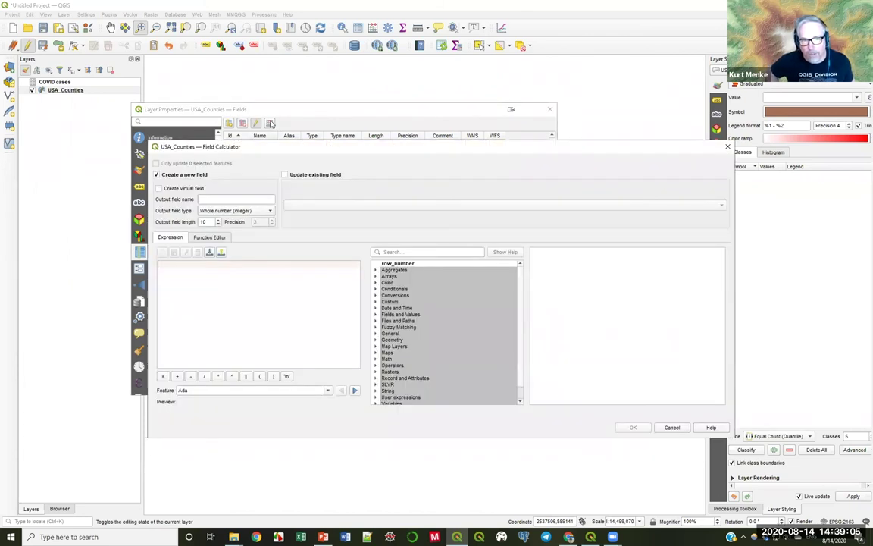
{"action": "left_click", "coordinate": [286, 174]}
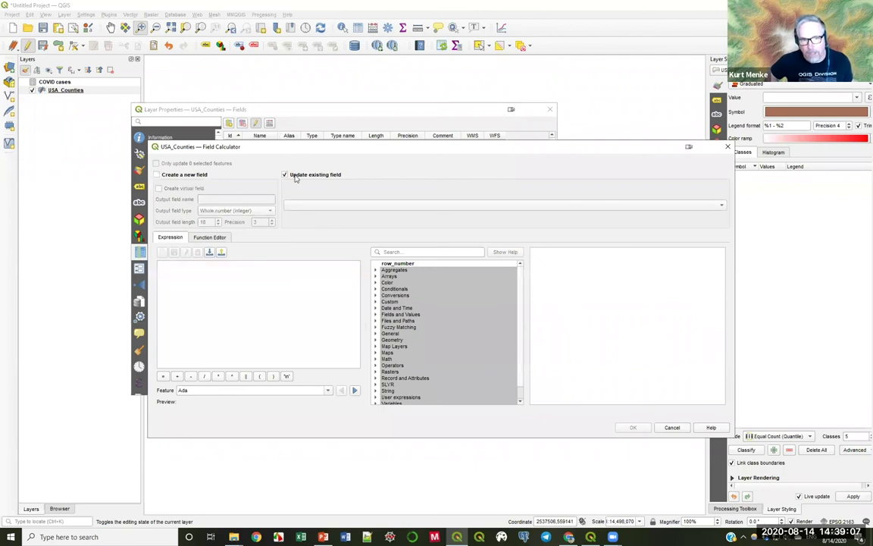
{"action": "left_click", "coordinate": [322, 205]}
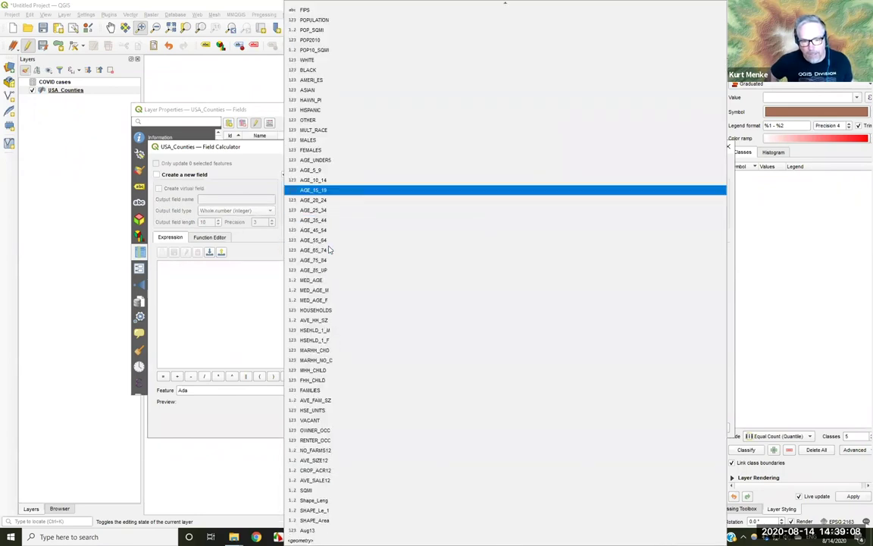
{"action": "left_click", "coordinate": [358, 531]}
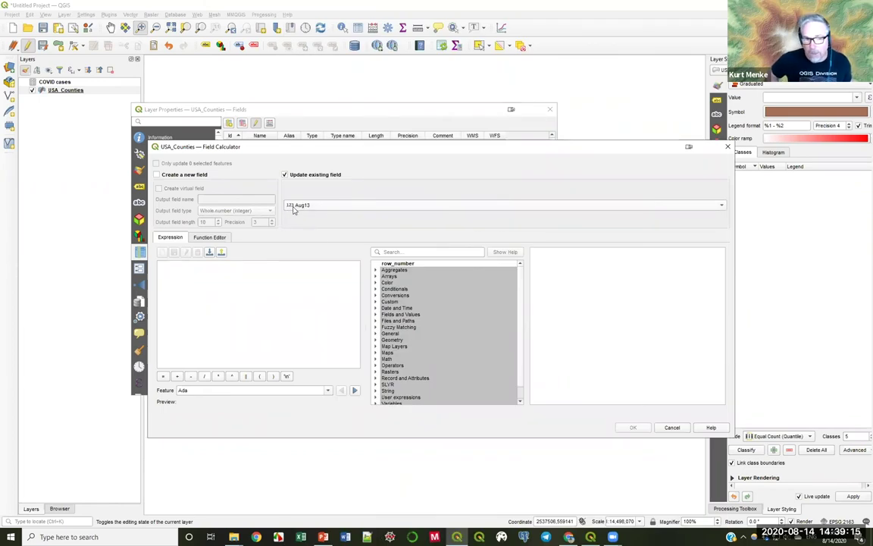
{"action": "left_click", "coordinate": [424, 312]}
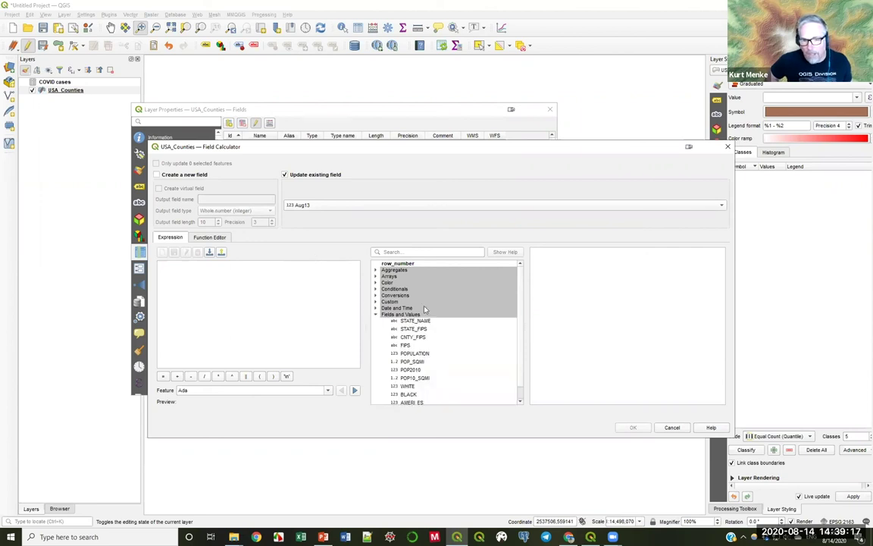
{"action": "scroll", "coordinate": [425, 309], "scroll_direction": "down", "scroll_amount": 15}
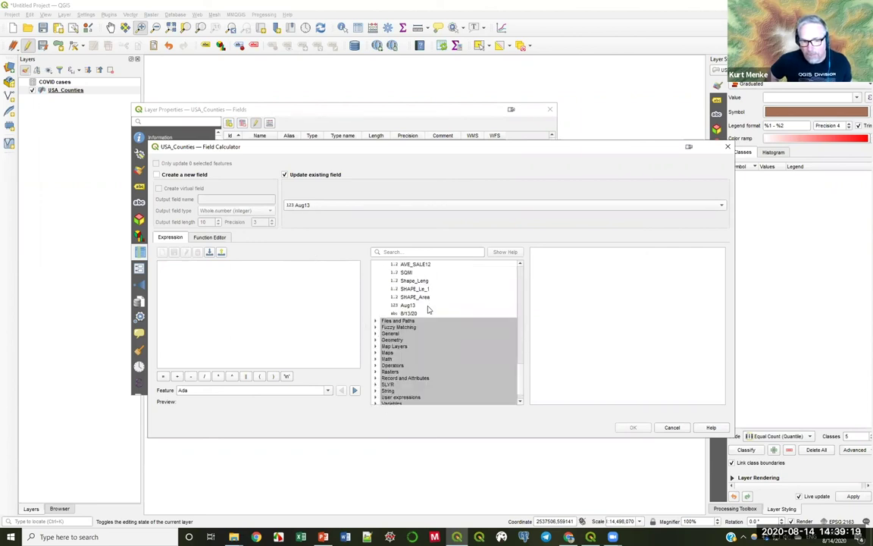
{"action": "left_click", "coordinate": [411, 313]}
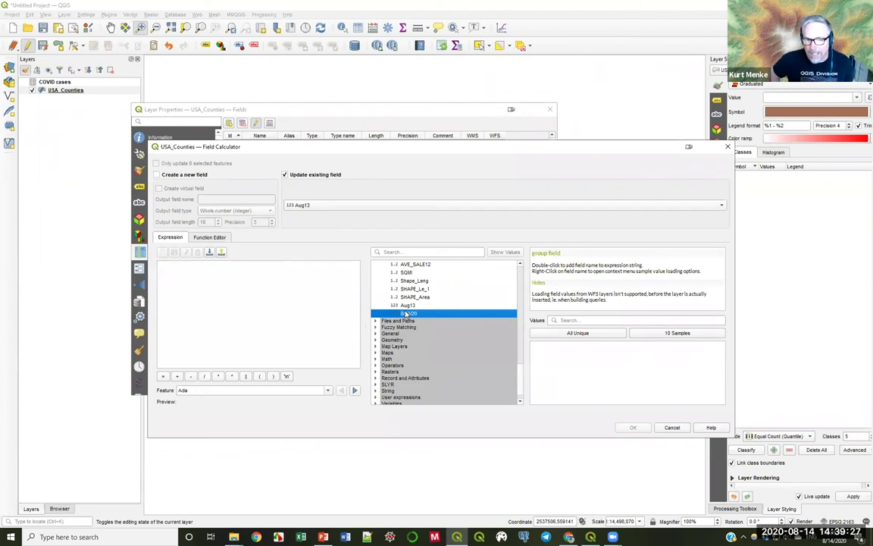
{"action": "double_click", "coordinate": [407, 314]}
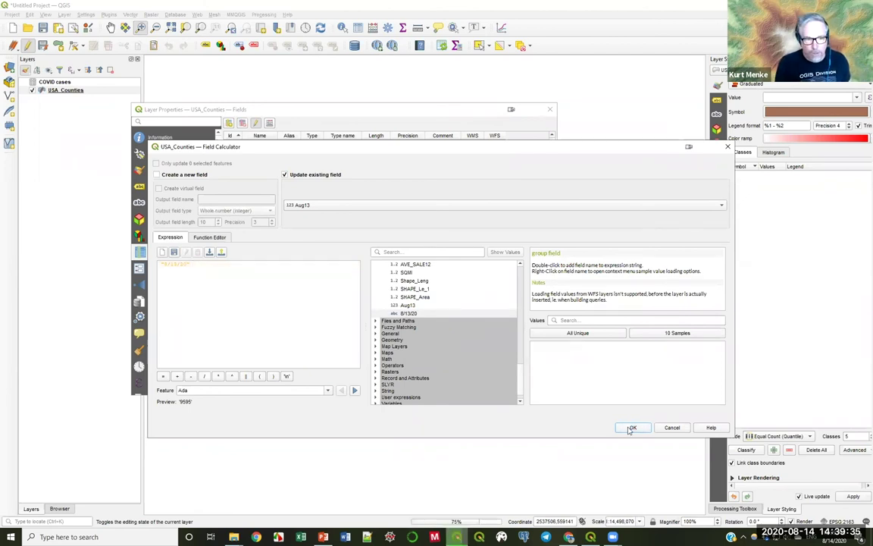
{"action": "left_click", "coordinate": [631, 429]}
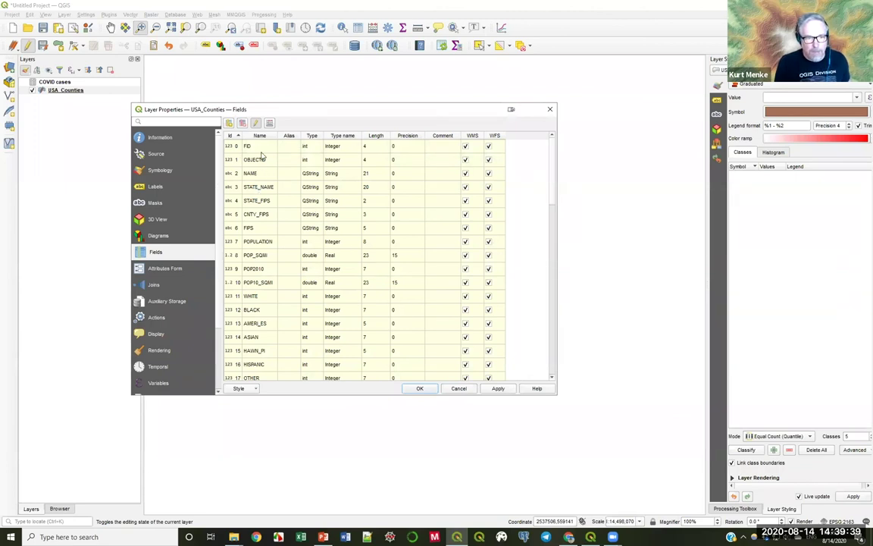
{"action": "left_click", "coordinate": [256, 123]}
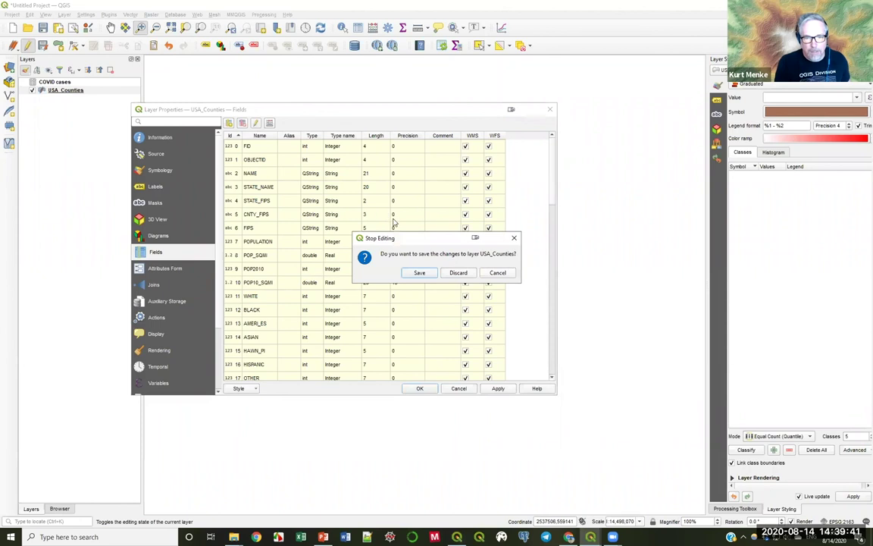
{"action": "left_click", "coordinate": [416, 272]}
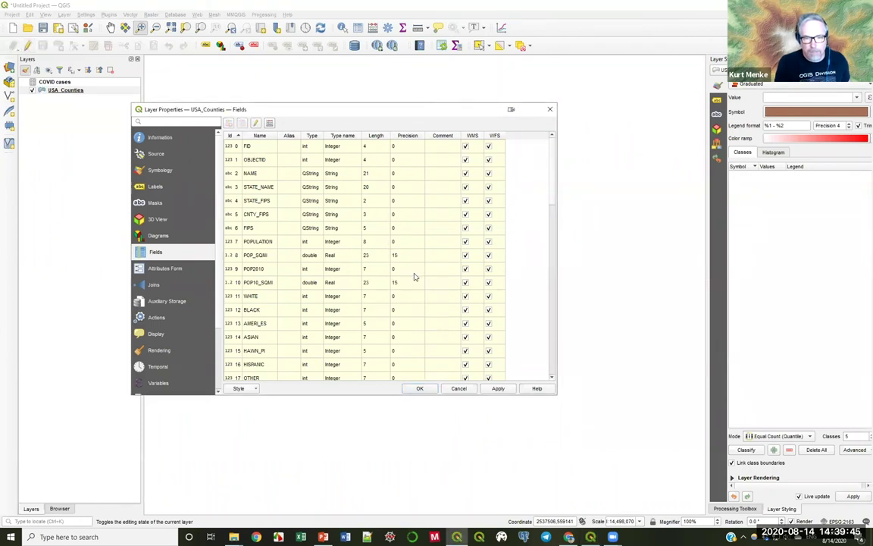
Remove the COVID cases join from USA_Counties and accept the layer properties
{"action": "left_click", "coordinate": [155, 285]}
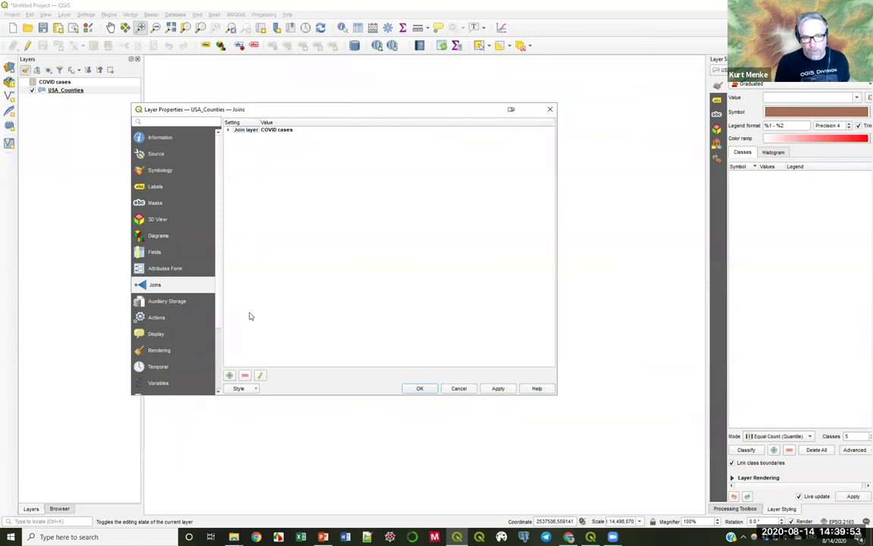
{"action": "left_click", "coordinate": [245, 377]}
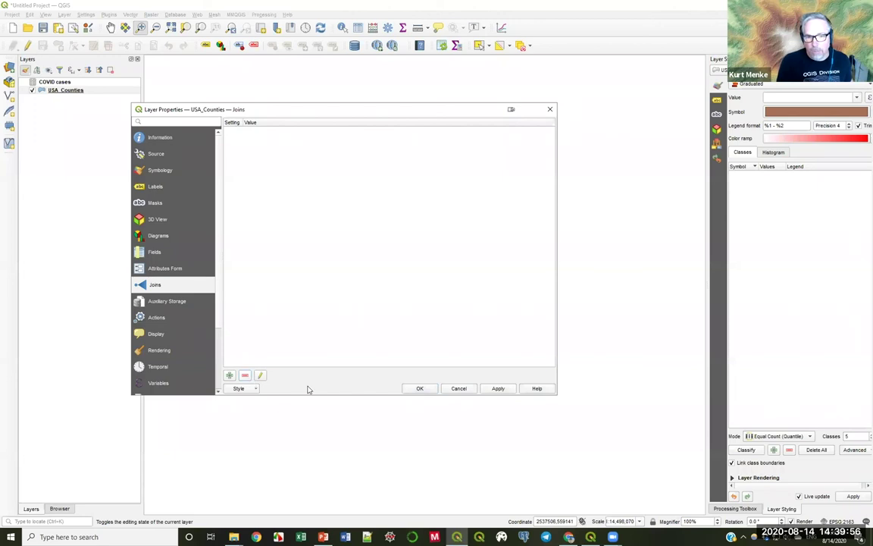
{"action": "left_click", "coordinate": [418, 389]}
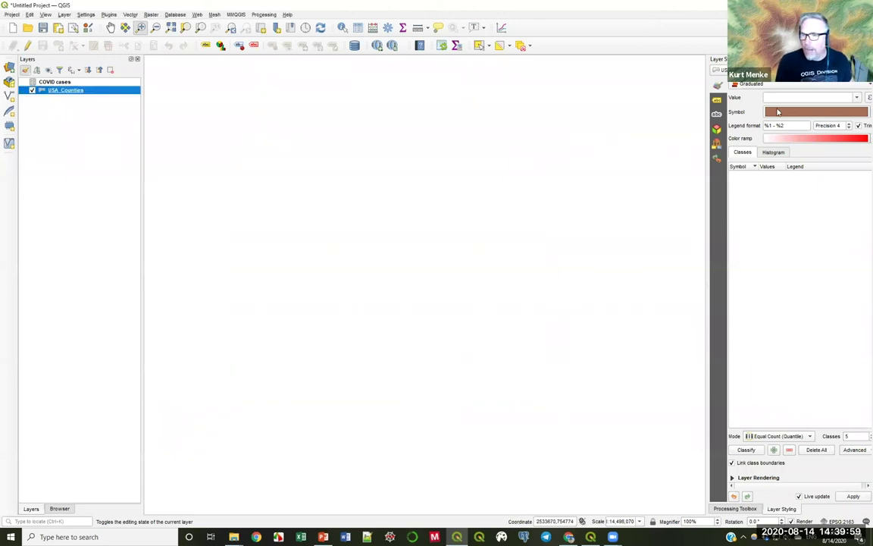
Classify the counties by the Aug13 field with the Equal Count (Quantile) mode and 7 classes
{"action": "left_click", "coordinate": [859, 99]}
{"action": "scroll", "coordinate": [859, 205], "scroll_direction": "down", "scroll_amount": 10}
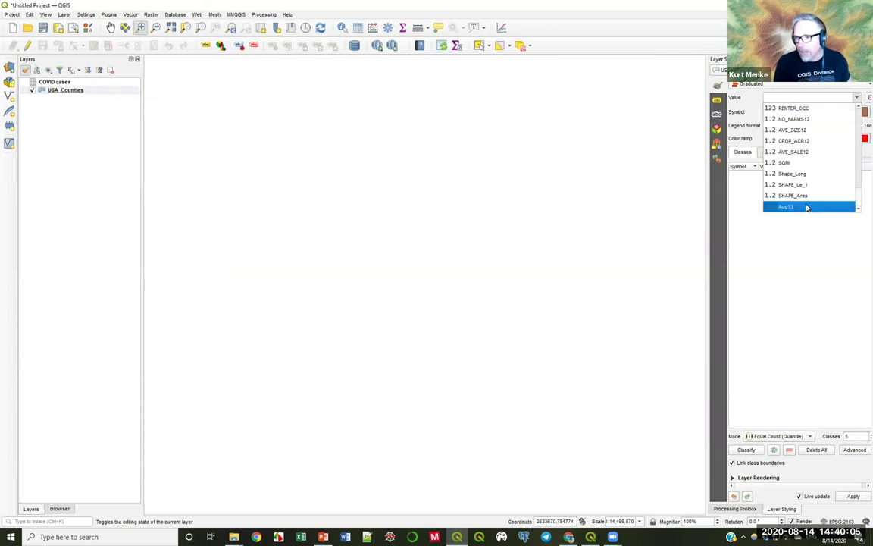
{"action": "left_click", "coordinate": [808, 207]}
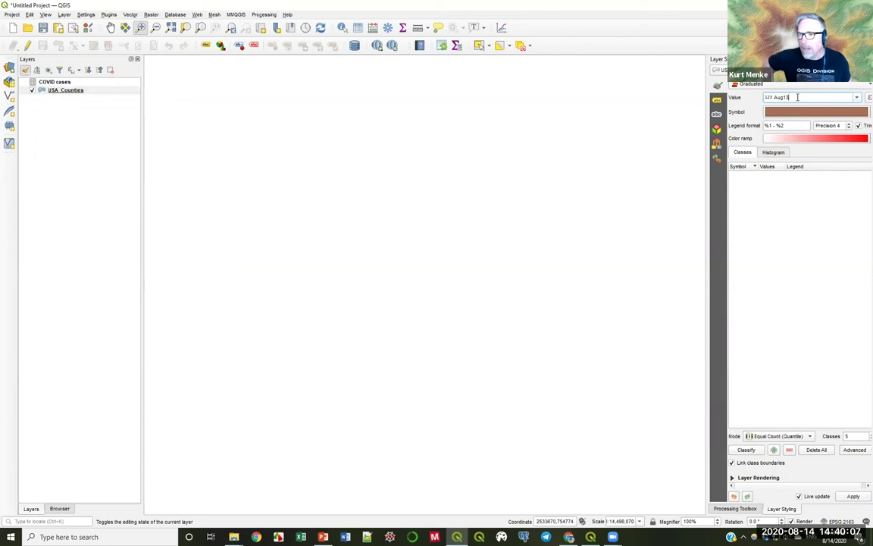
{"action": "left_click", "coordinate": [745, 450]}
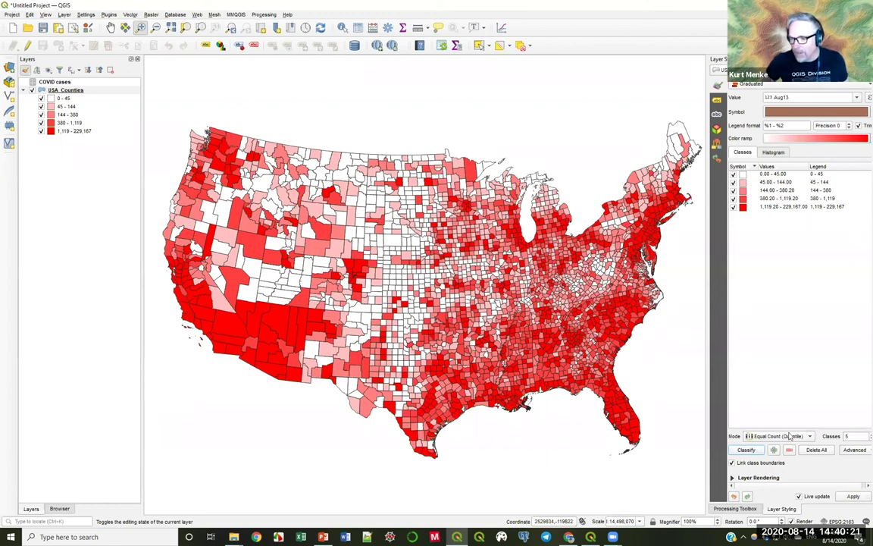
{"action": "double_click", "coordinate": [860, 435]}
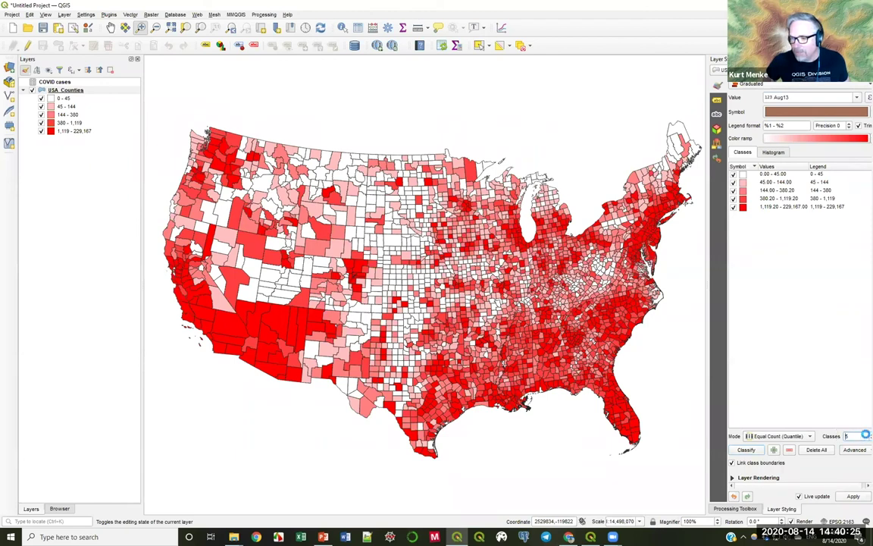
{"action": "type", "text": "7"}
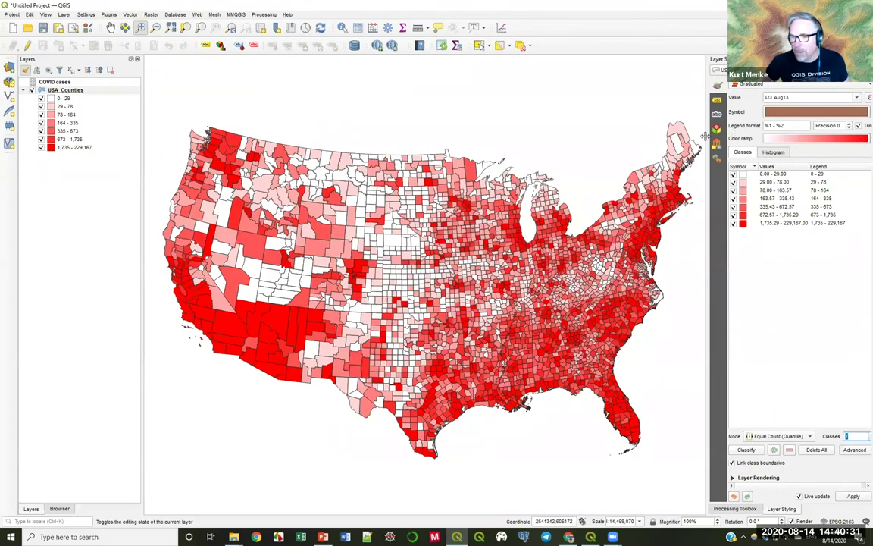
Widen the layer styling area and apply a red-yellow-blue color ramp to the seven classes
{"action": "left_click_drag", "start_coordinate": [706, 135], "coordinate": [664, 135]}
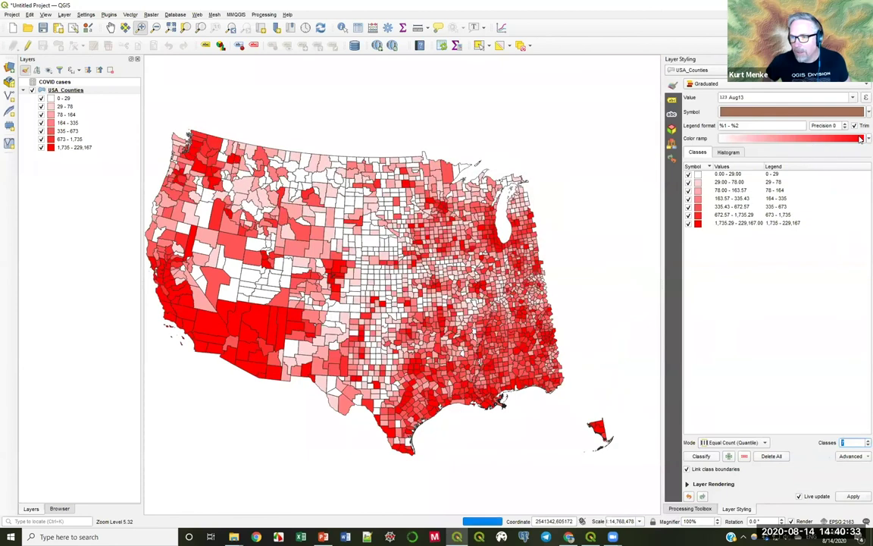
{"action": "left_click", "coordinate": [861, 139]}
{"action": "left_click", "coordinate": [784, 230]}
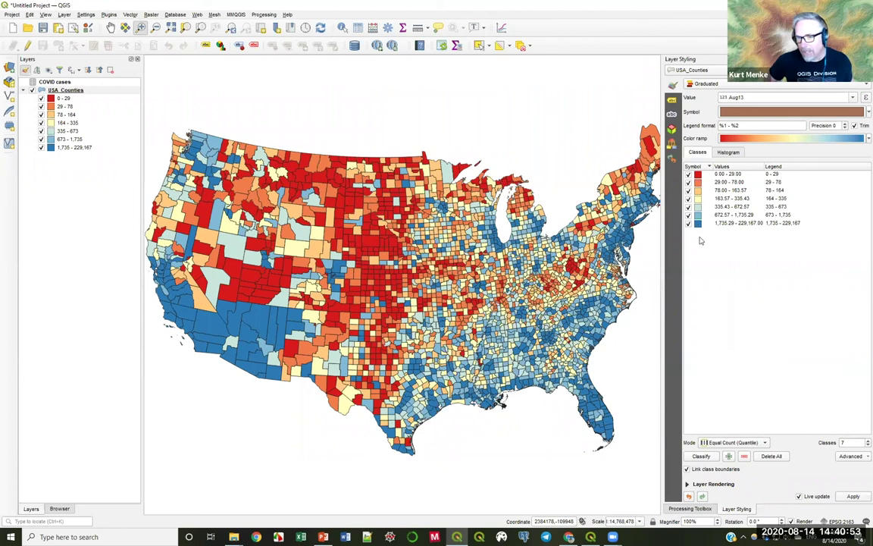
Give the USA_Counties class symbols a white simple-fill stroke 0.06 mm wide
{"action": "left_click", "coordinate": [745, 113]}
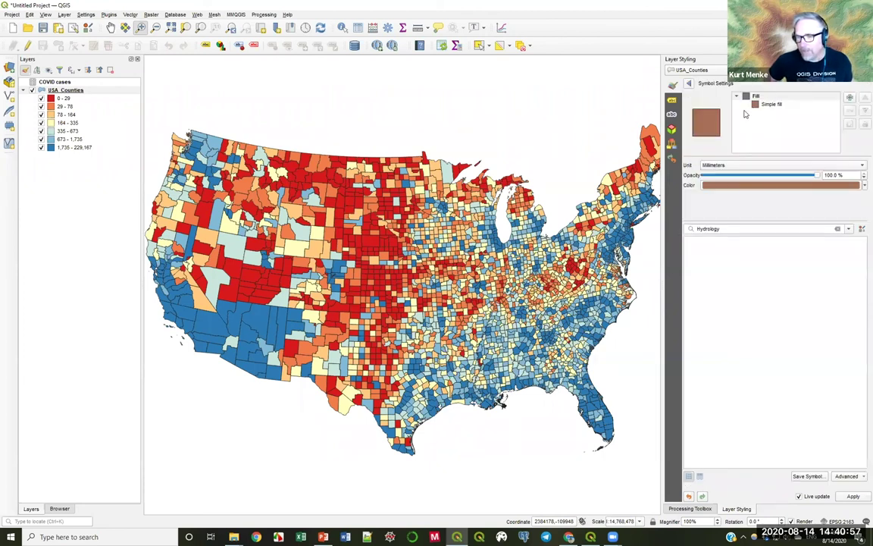
{"action": "left_click", "coordinate": [764, 106]}
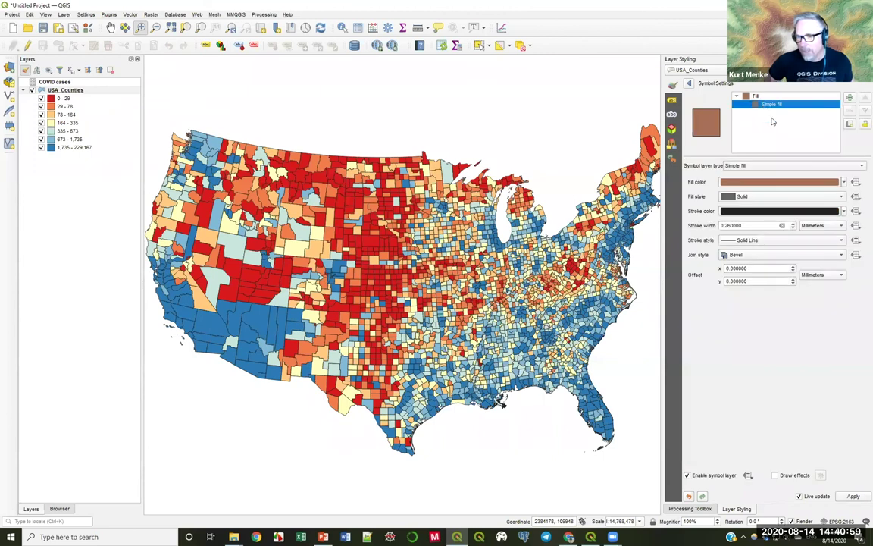
{"action": "left_click", "coordinate": [845, 213]}
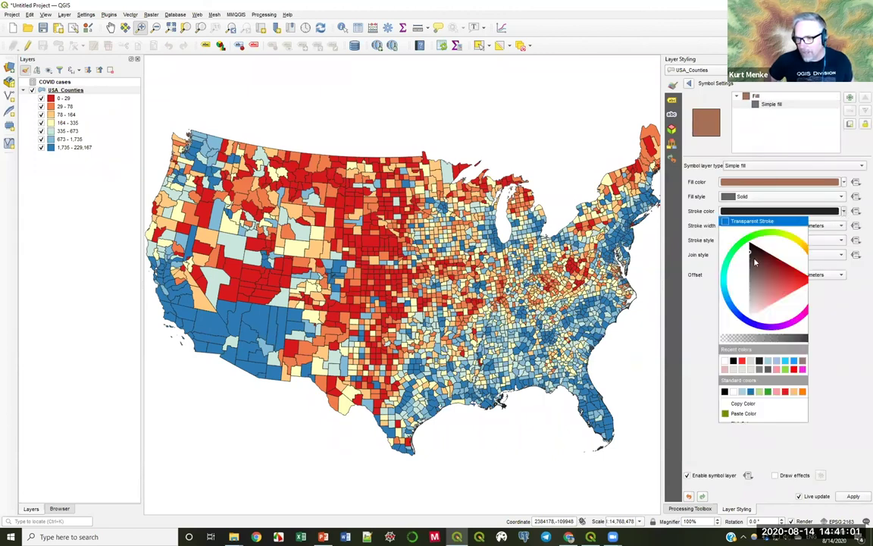
{"action": "left_click", "coordinate": [724, 361]}
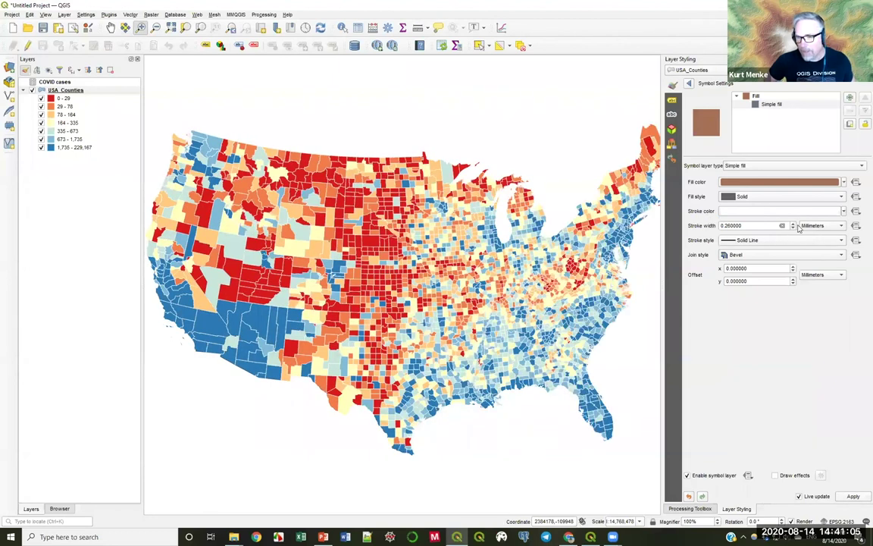
{"action": "left_click", "coordinate": [793, 228]}
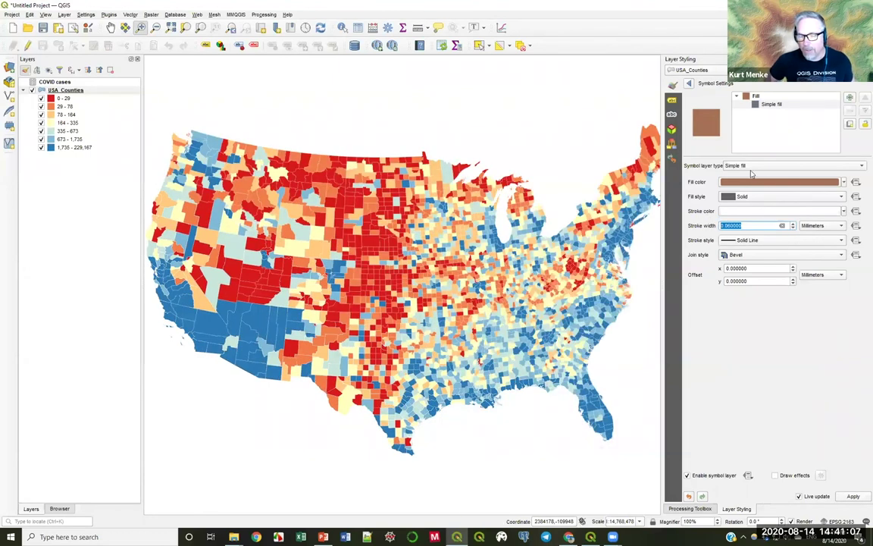
{"action": "left_click", "coordinate": [689, 84]}
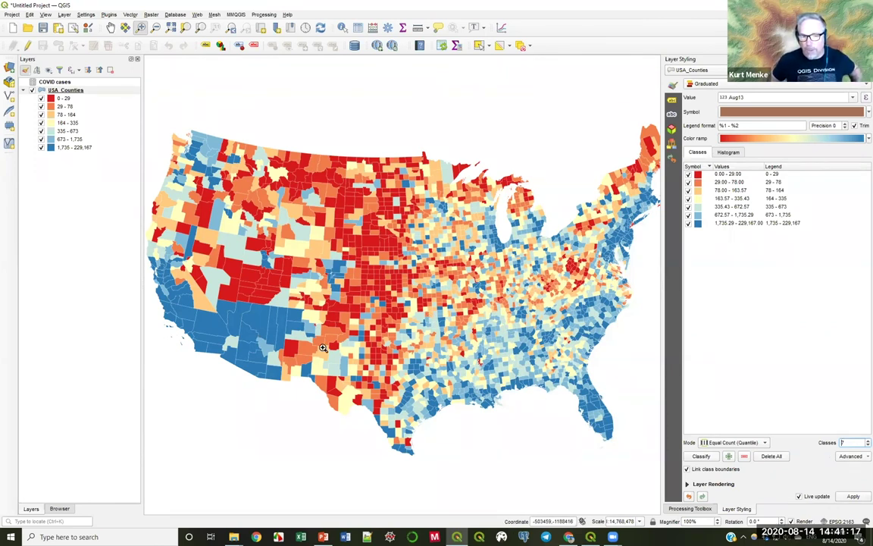
Start an expression for the graduated value that divides Aug13 by the "POPULATION" field
{"action": "left_click", "coordinate": [865, 98]}
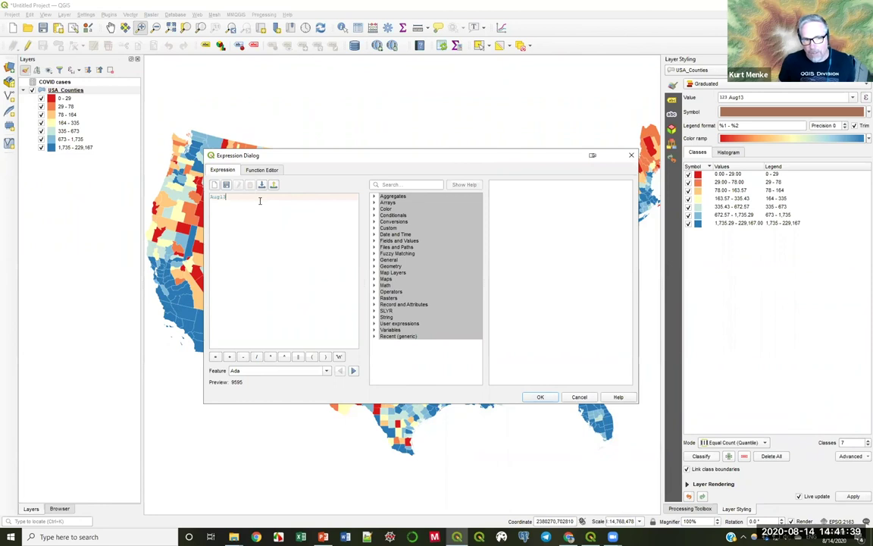
{"action": "left_click", "coordinate": [257, 357]}
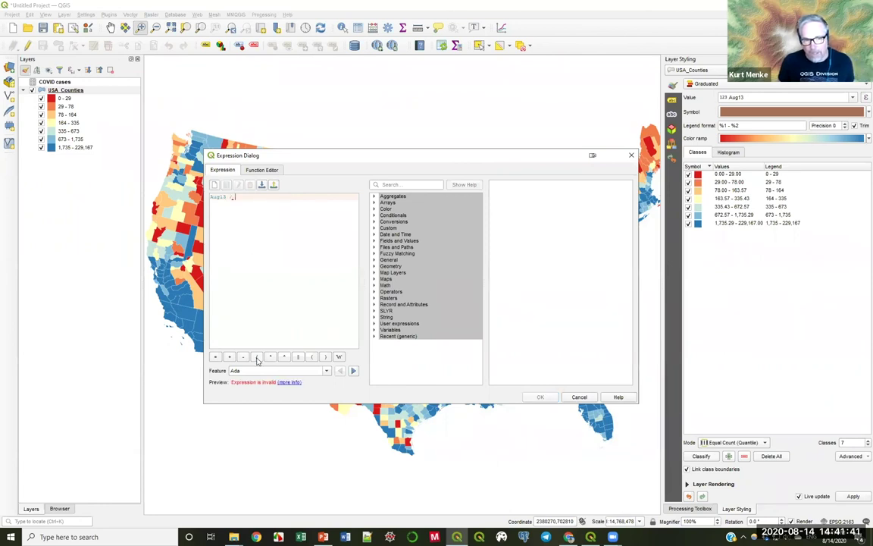
{"action": "left_click", "coordinate": [375, 241]}
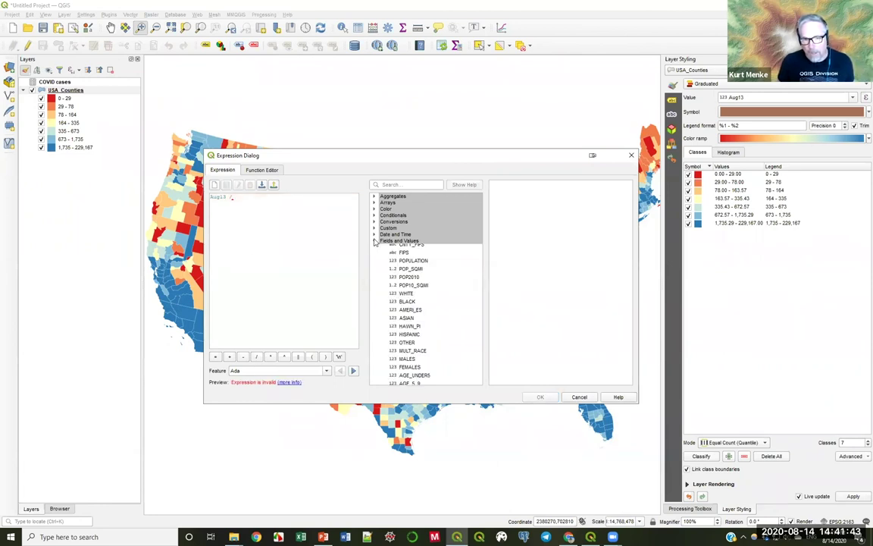
{"action": "scroll", "coordinate": [408, 229], "scroll_direction": "down", "scroll_amount": 1}
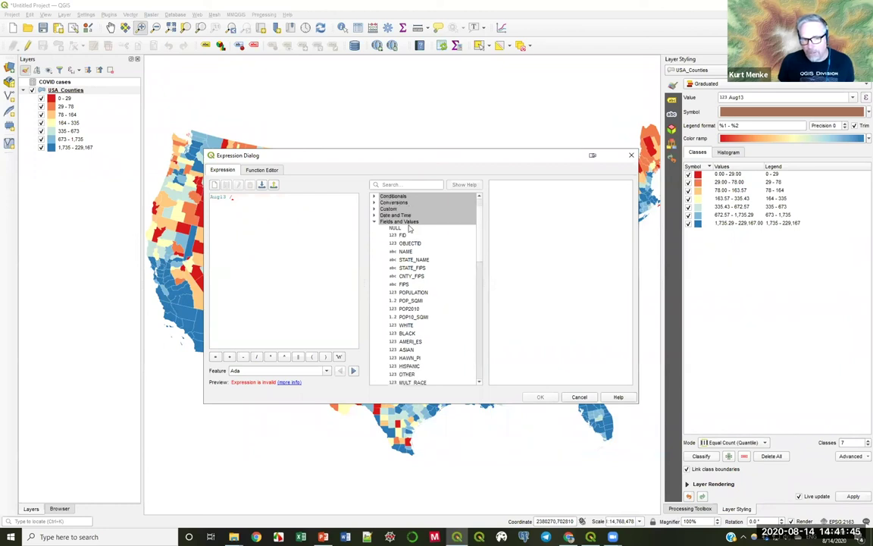
{"action": "scroll", "coordinate": [409, 229], "scroll_direction": "down", "scroll_amount": 1}
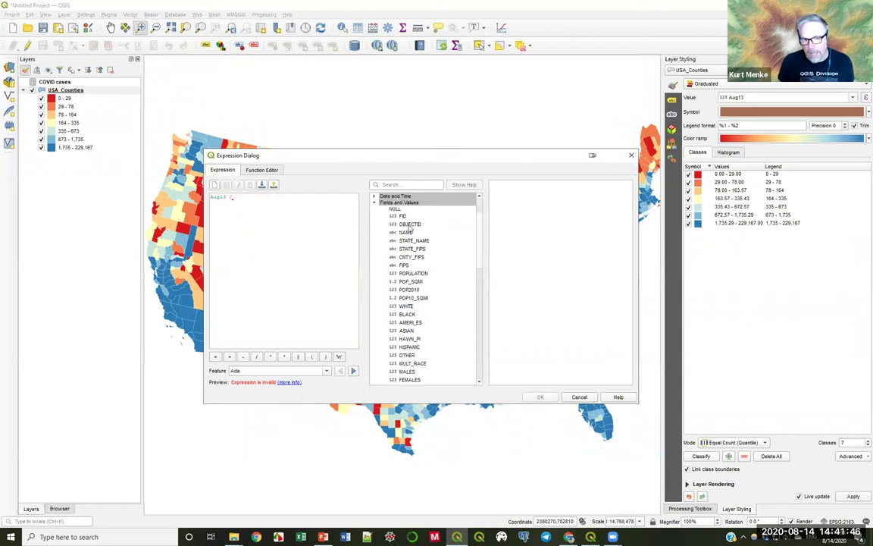
{"action": "double_click", "coordinate": [413, 274]}
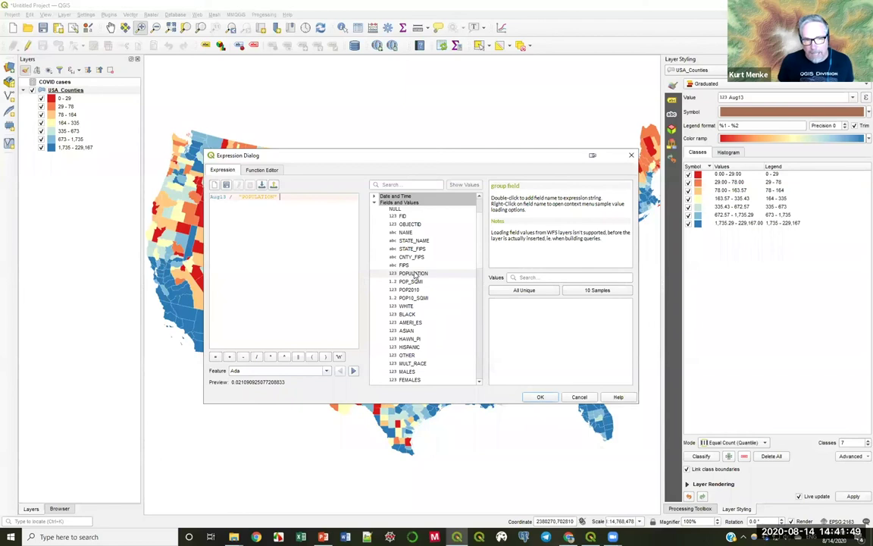
Enclose the Aug13 / "POPULATION" division in parentheses, multiply it by 10000000, and accept the expression
{"action": "key", "text": "Left"}
{"action": "key", "text": "Left"}
{"action": "key", "text": "Left"}
{"action": "key", "text": "Left"}
{"action": "key", "text": "Left"}
{"action": "key", "text": "Left"}
{"action": "key", "text": "Left"}
{"action": "key", "text": "Left"}
{"action": "key", "text": "Left"}
{"action": "key", "text": "Left"}
{"action": "key", "text": "Left"}
{"action": "key", "text": "Left"}
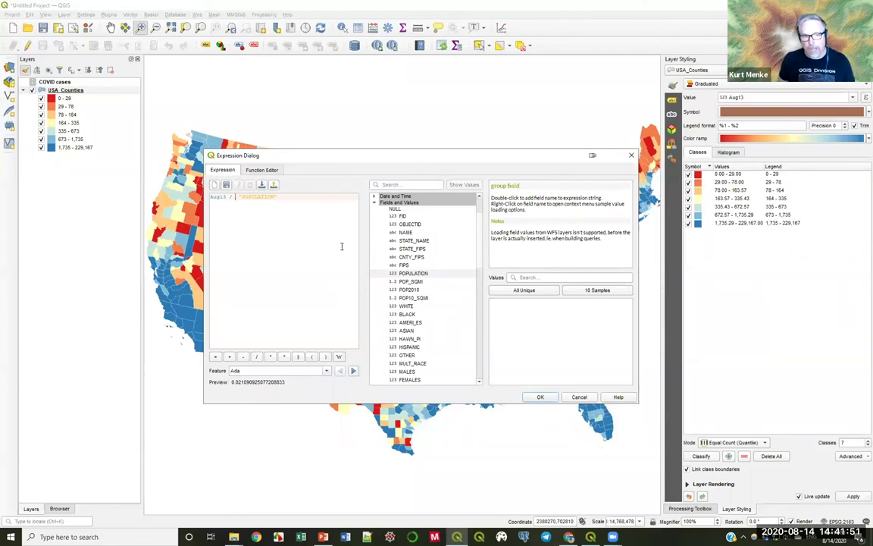
{"action": "key", "text": "Home"}
{"action": "type", "text": "("}
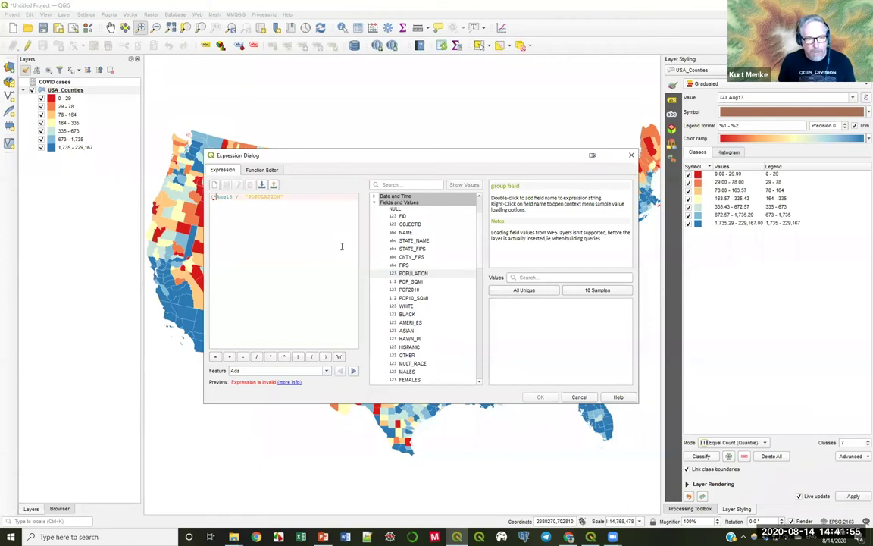
{"action": "key", "text": "End"}
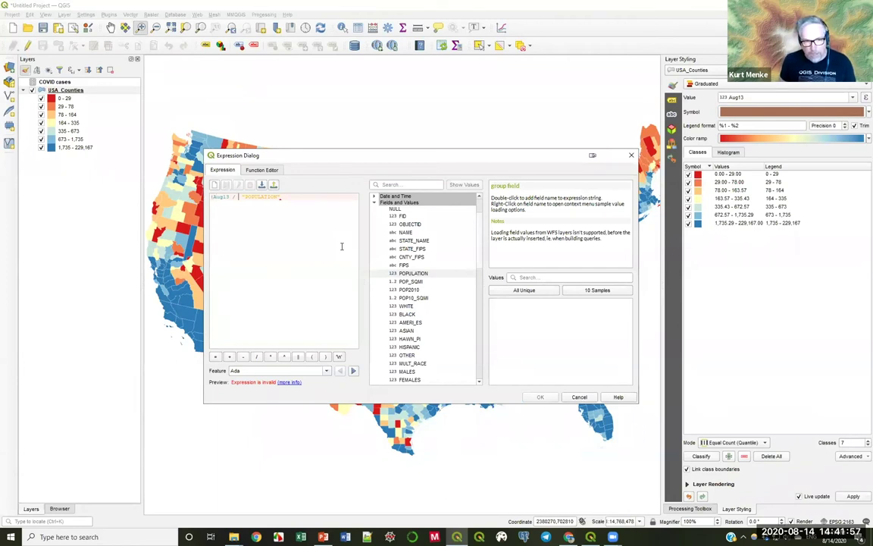
{"action": "type", "text": ")"}
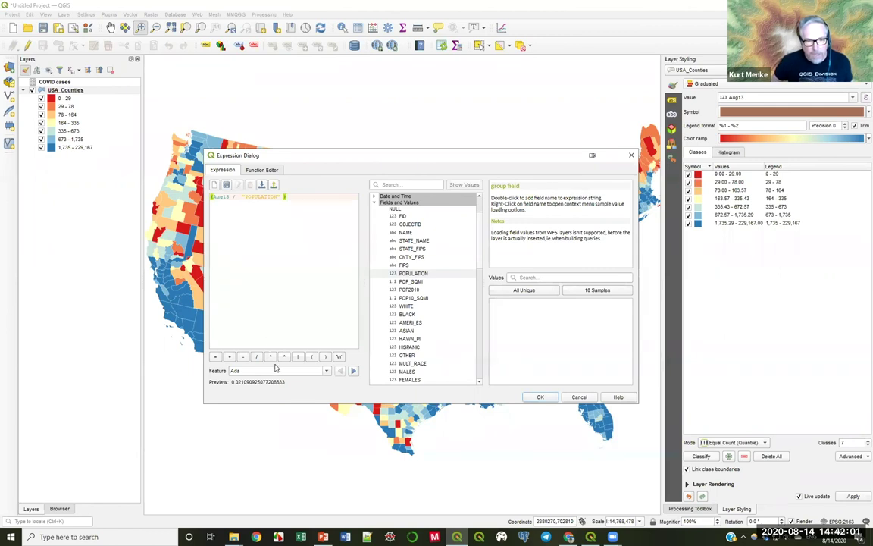
{"action": "type", "text": " * "}
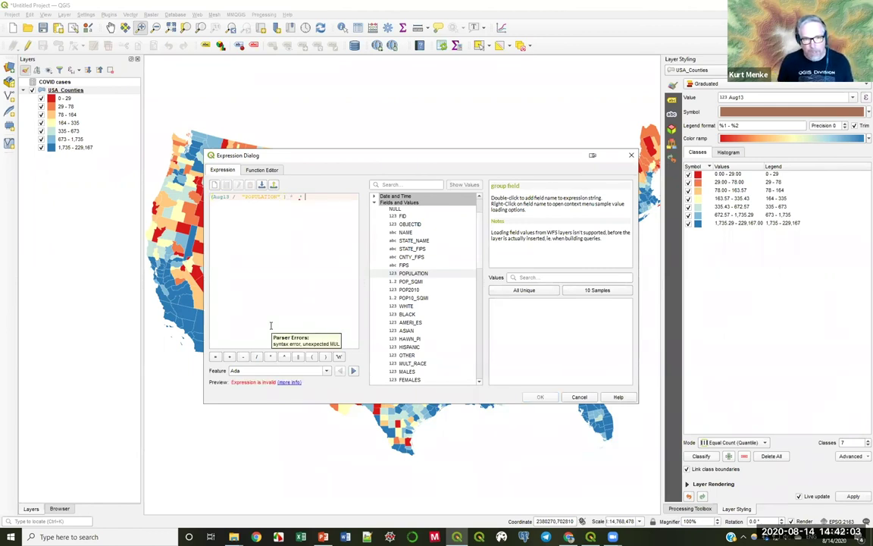
{"action": "type", "text": "100"}
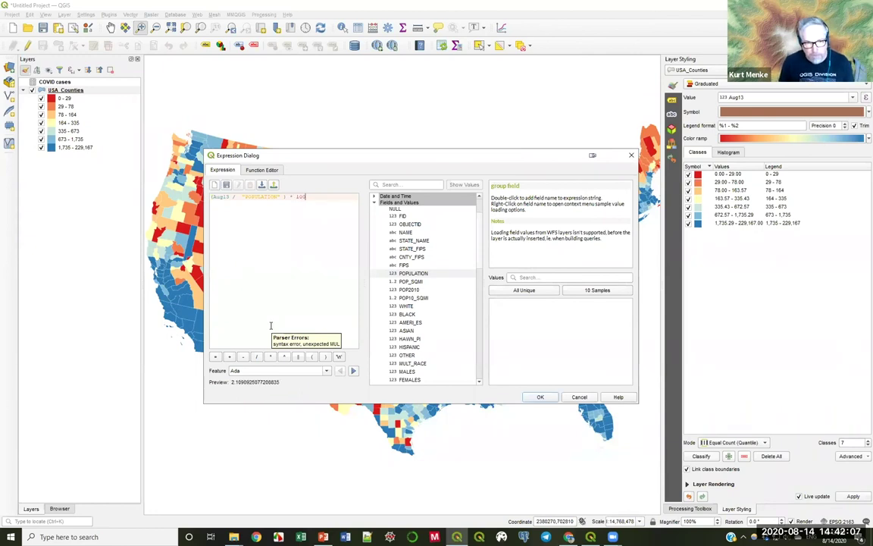
{"action": "type", "text": "00000"}
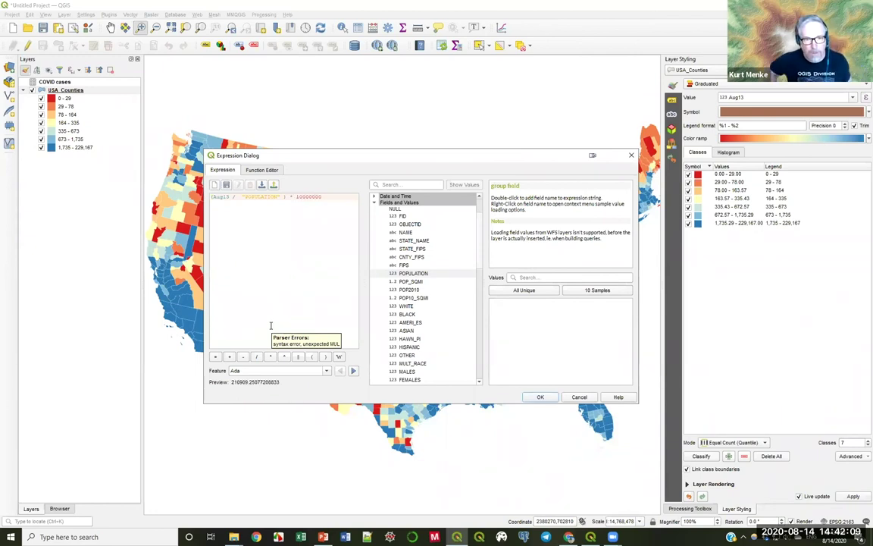
{"action": "left_click", "coordinate": [543, 398]}
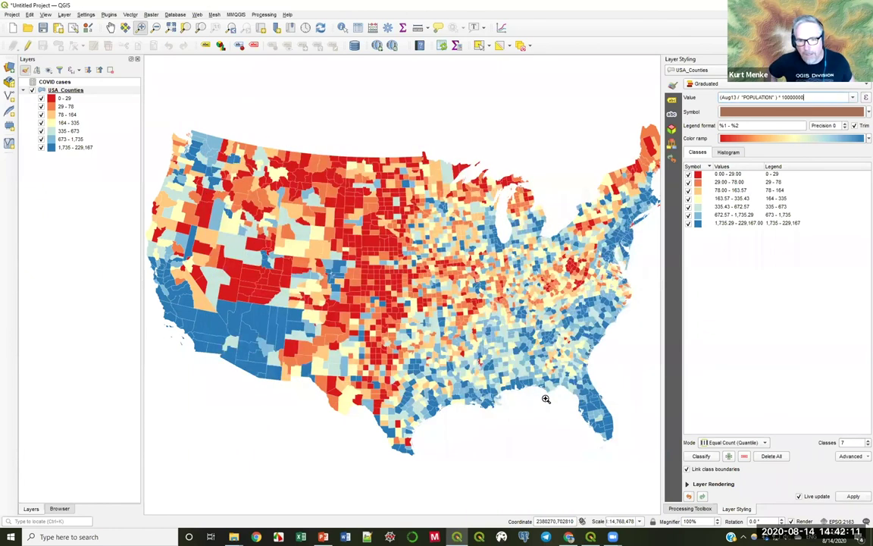
Reclassify the counties with the population-based expression and invert the color ramp so high rates are red
{"action": "left_click", "coordinate": [702, 456]}
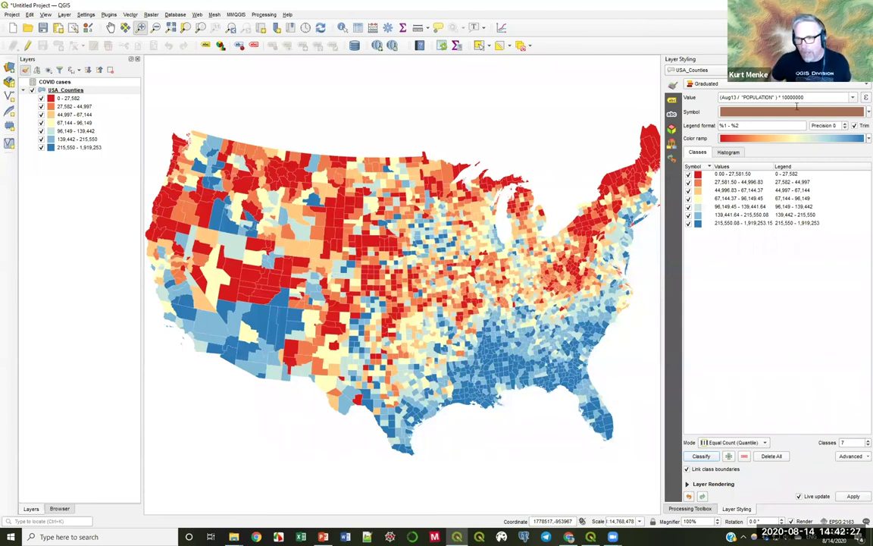
{"action": "left_click", "coordinate": [783, 140]}
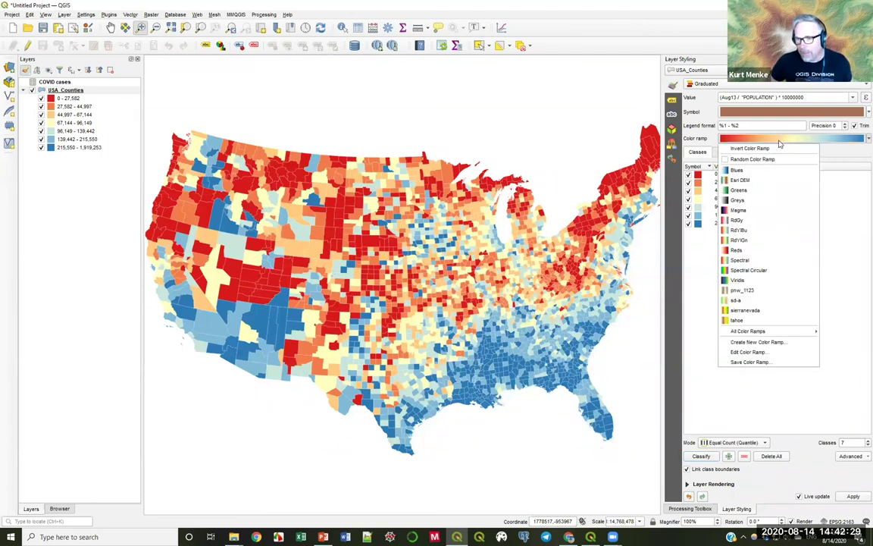
{"action": "left_click", "coordinate": [779, 150]}
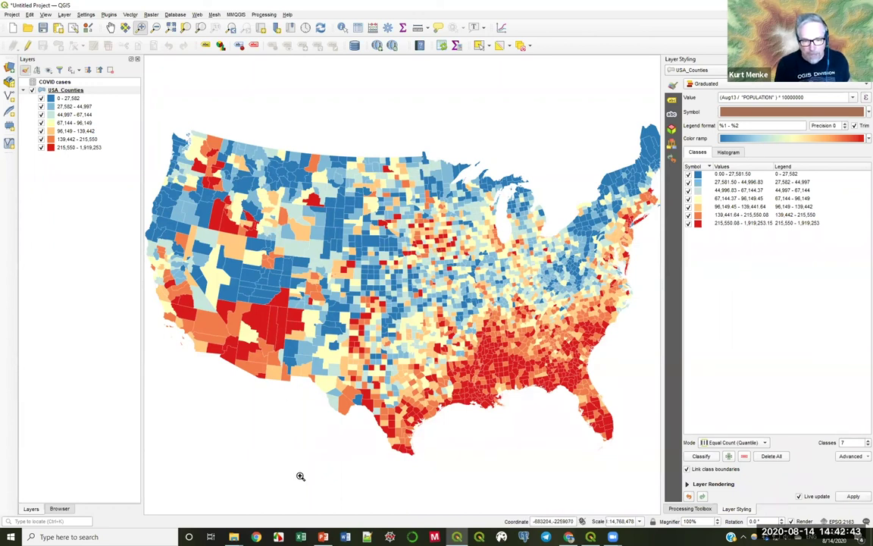
Switch to the Census Cartographic Boundary Files page in the browser and download cb_2018_us_state_500k.zip from the States section
{"action": "key", "text": "alt+Tab"}
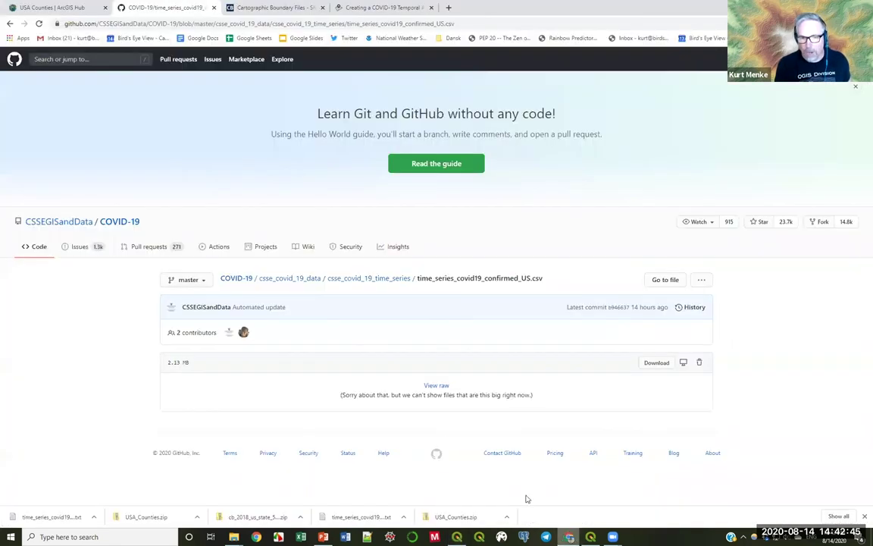
{"action": "left_click", "coordinate": [245, 10]}
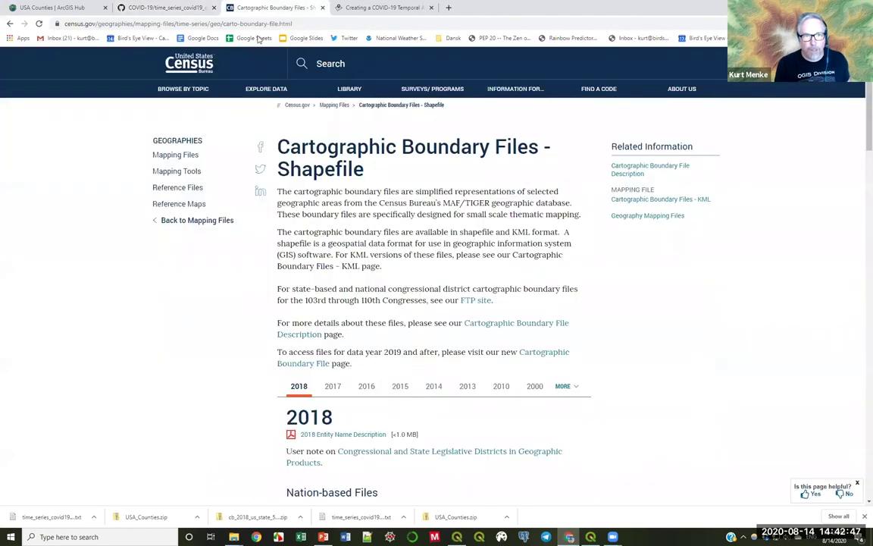
{"action": "mouse_move", "coordinate": [228, 169]}
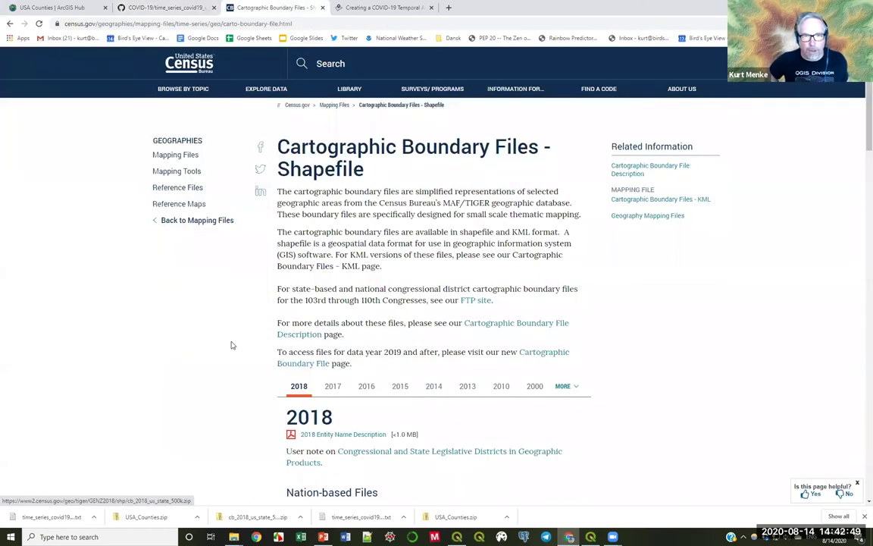
{"action": "scroll", "coordinate": [424, 293], "scroll_direction": "down", "scroll_amount": 11}
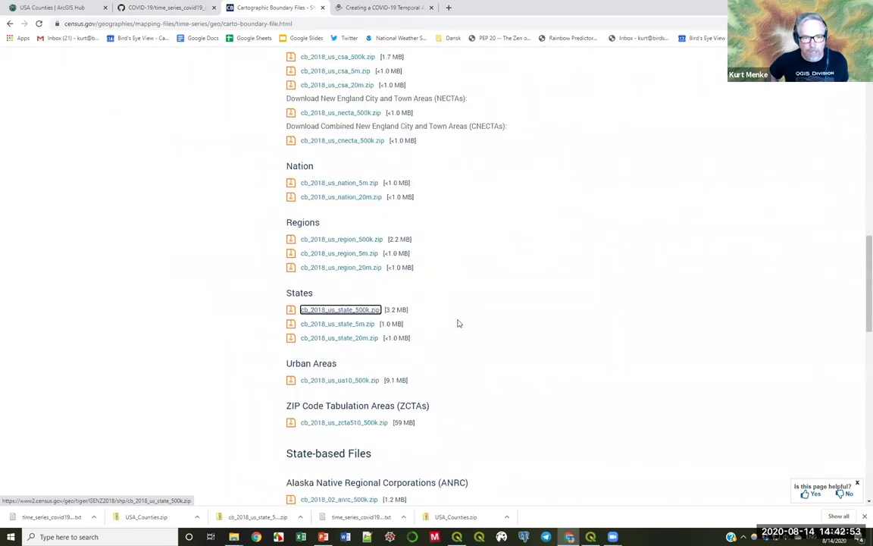
{"action": "left_click", "coordinate": [342, 312]}
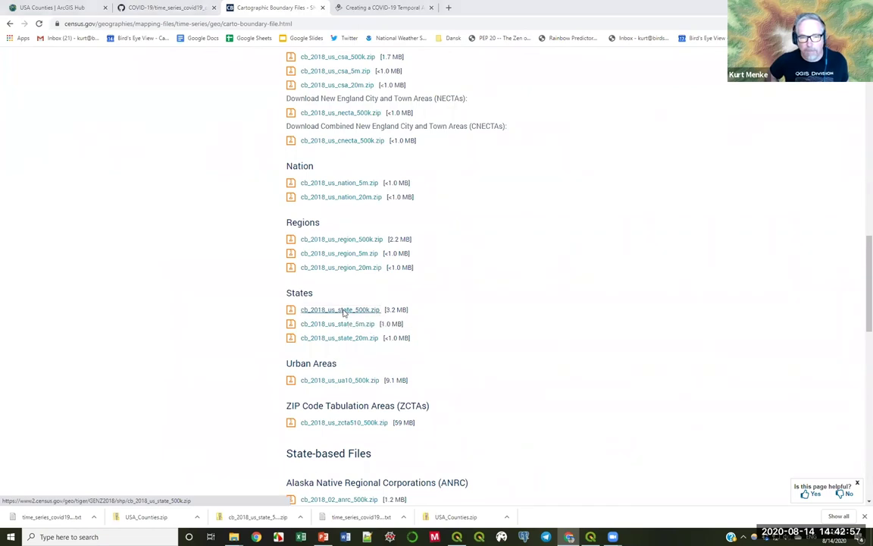
{"action": "left_click", "coordinate": [318, 512]}
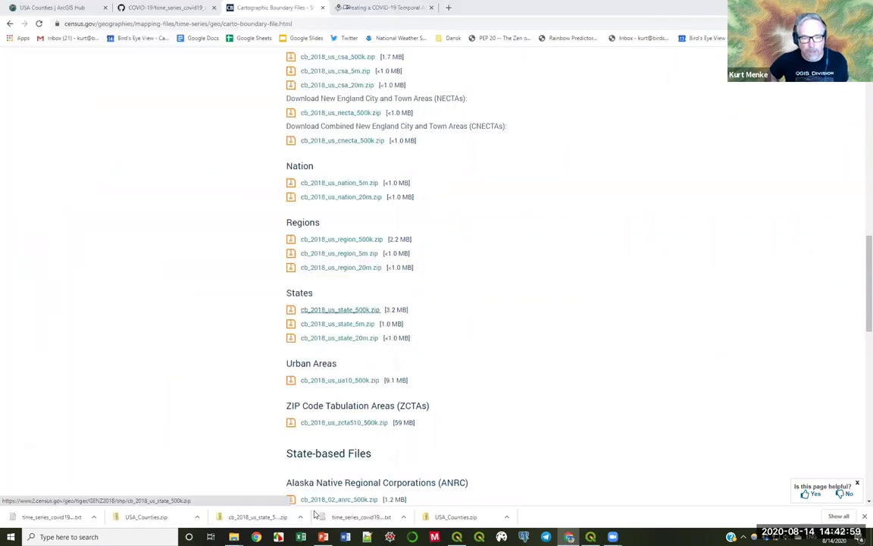
Switch to the Webinar folder in File Explorer and extract cb_2018_us_state_500k.zip there with 7-Zip
{"action": "mouse_move", "coordinate": [234, 536]}
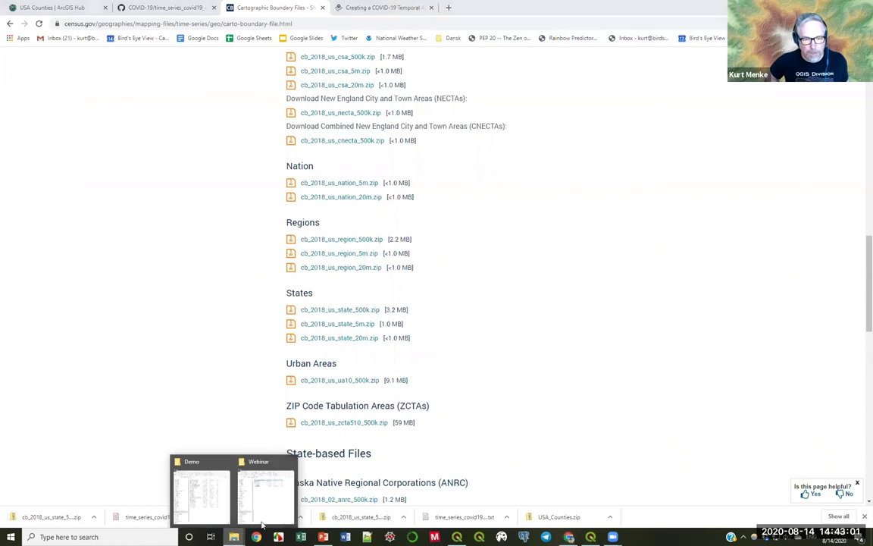
{"action": "left_click", "coordinate": [265, 512]}
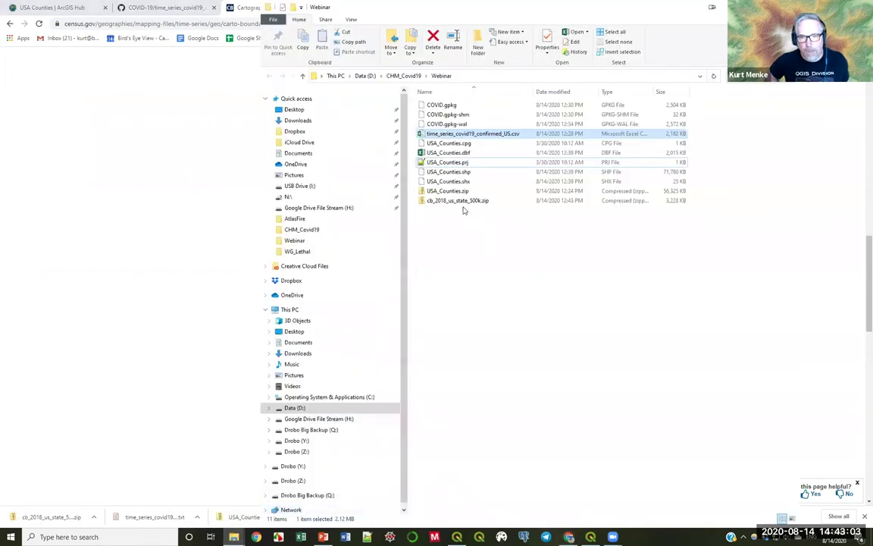
{"action": "left_click", "coordinate": [459, 201]}
{"action": "right_click", "coordinate": [459, 201]}
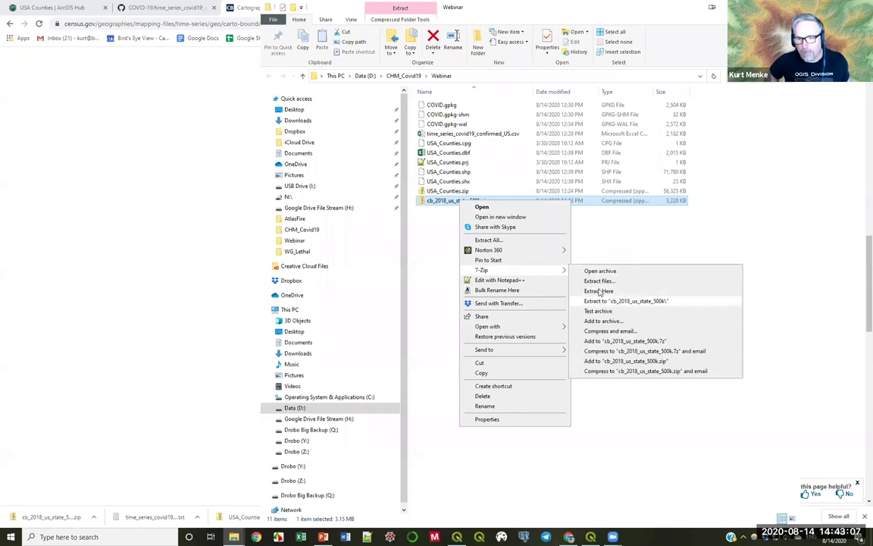
{"action": "left_click", "coordinate": [542, 272]}
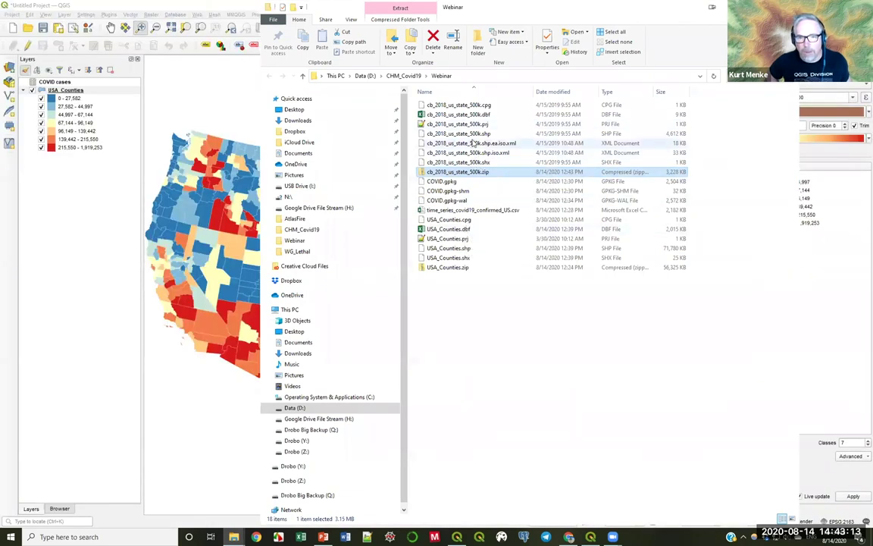
Add cb_2018_us_state_500k.shp from the Webinar folder to the QGIS map and select the new states layer
{"action": "left_click", "coordinate": [477, 133]}
{"action": "left_click_drag", "start_coordinate": [478, 133], "coordinate": [223, 157]}
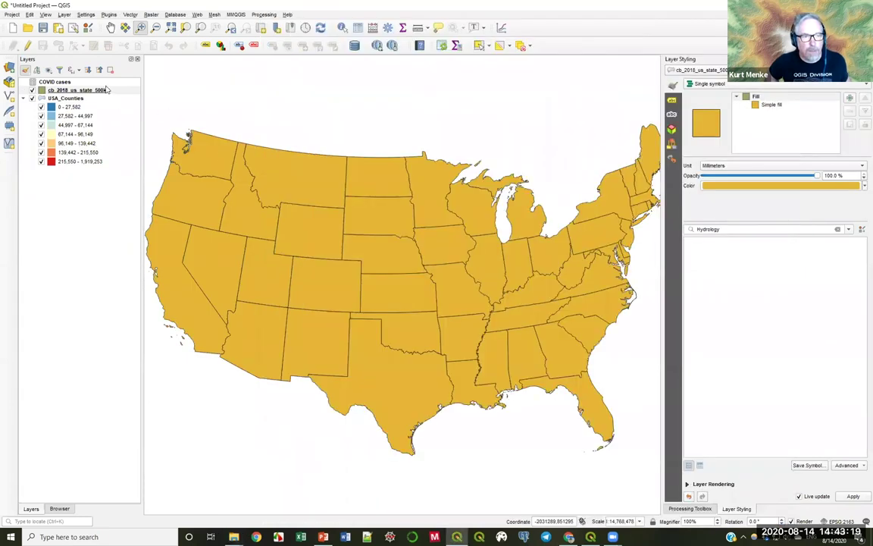
{"action": "left_click", "coordinate": [100, 91]}
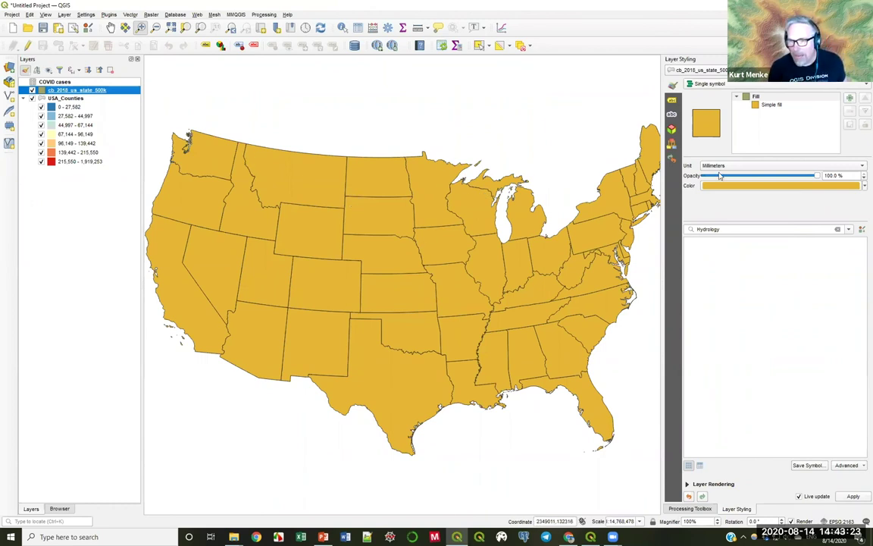
Style the states layer's simple fill with the No Brush fill style and a stroke width of 0.66 millimeters
{"action": "left_click", "coordinate": [771, 105]}
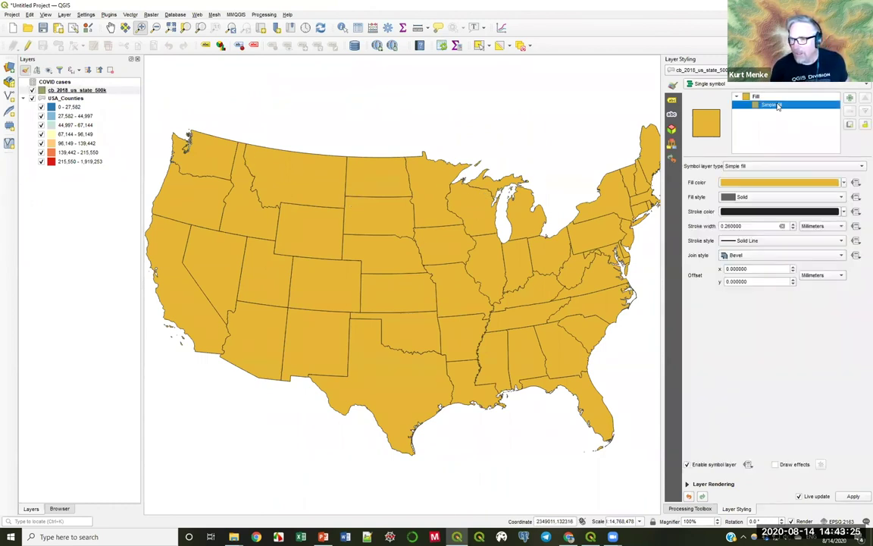
{"action": "left_click", "coordinate": [788, 197]}
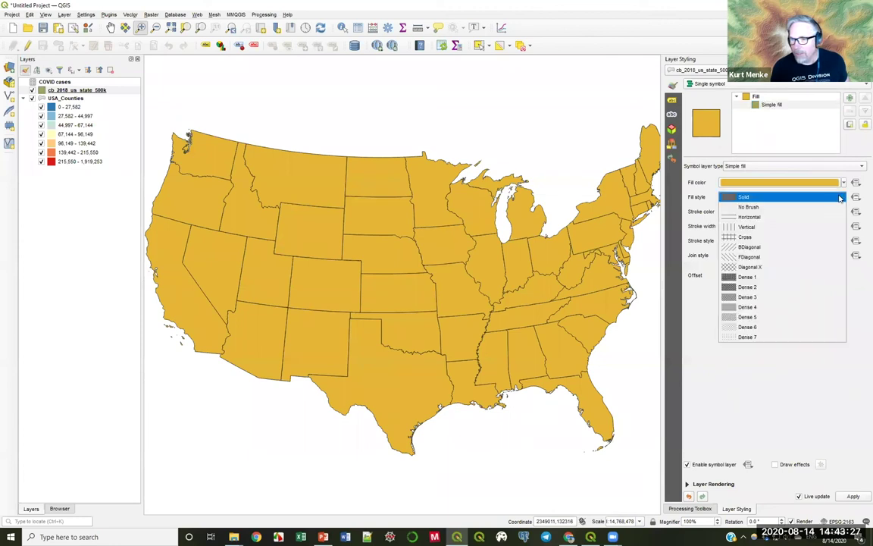
{"action": "left_click", "coordinate": [831, 202]}
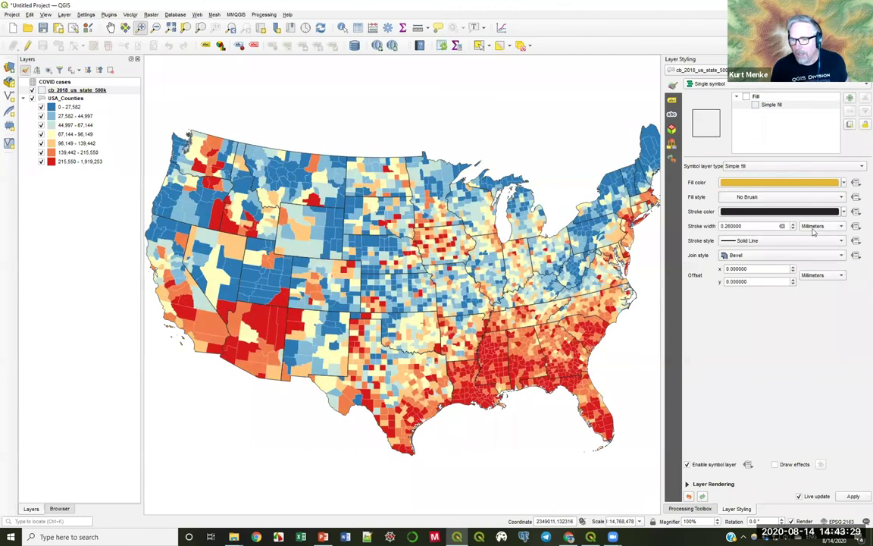
{"action": "left_click", "coordinate": [794, 225]}
{"action": "left_click", "coordinate": [794, 224]}
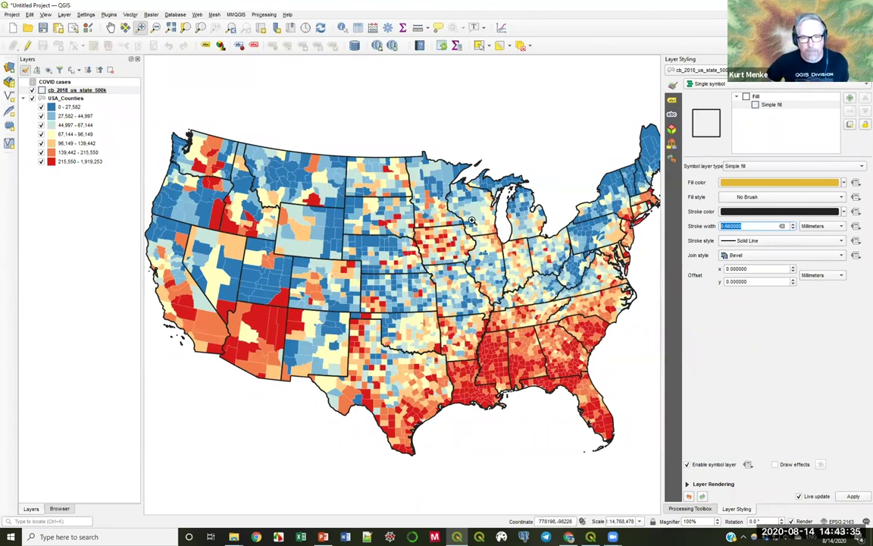
Create a print layout with an automatically generated title and set its page size to Letter
{"action": "left_click", "coordinate": [58, 29]}
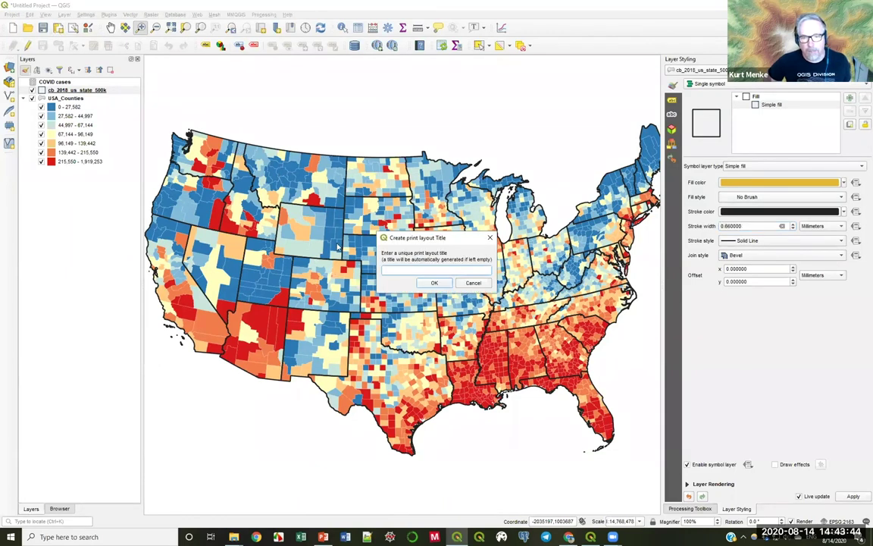
{"action": "left_click", "coordinate": [429, 283]}
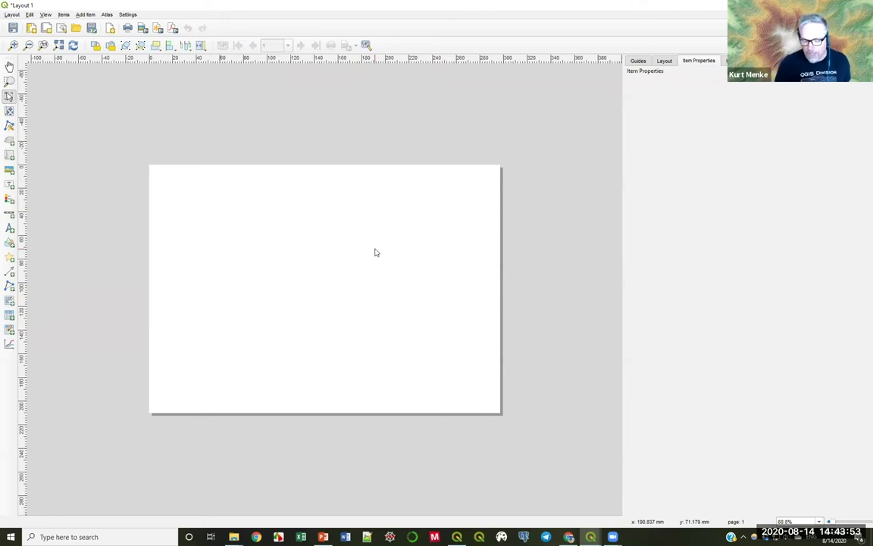
{"action": "right_click", "coordinate": [337, 253]}
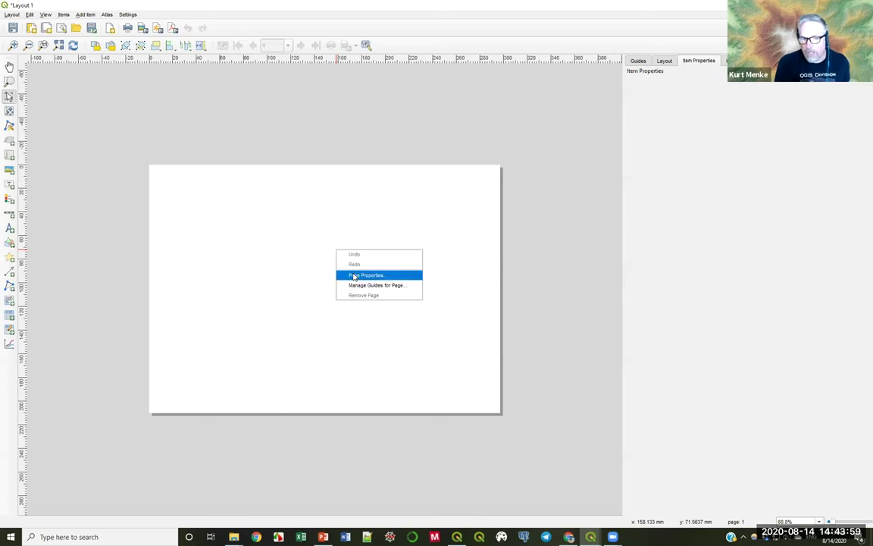
{"action": "left_click", "coordinate": [354, 276]}
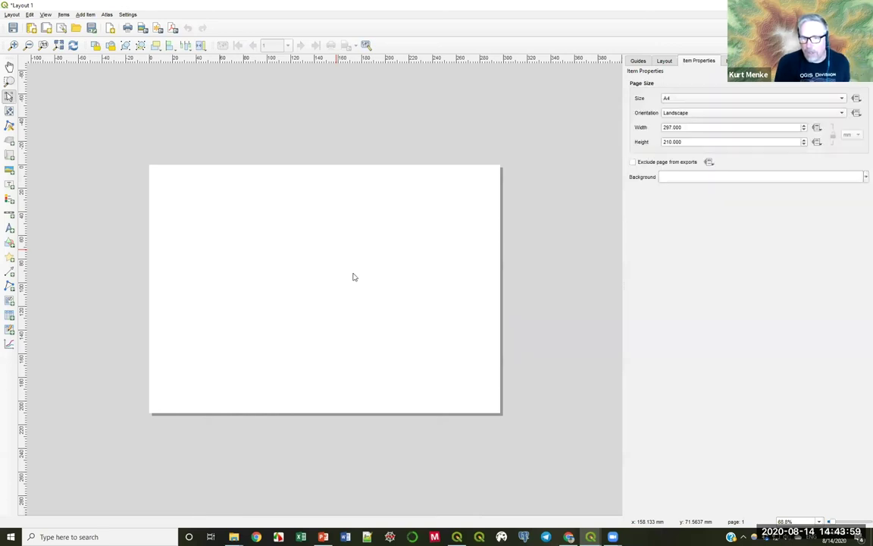
{"action": "left_click", "coordinate": [695, 100]}
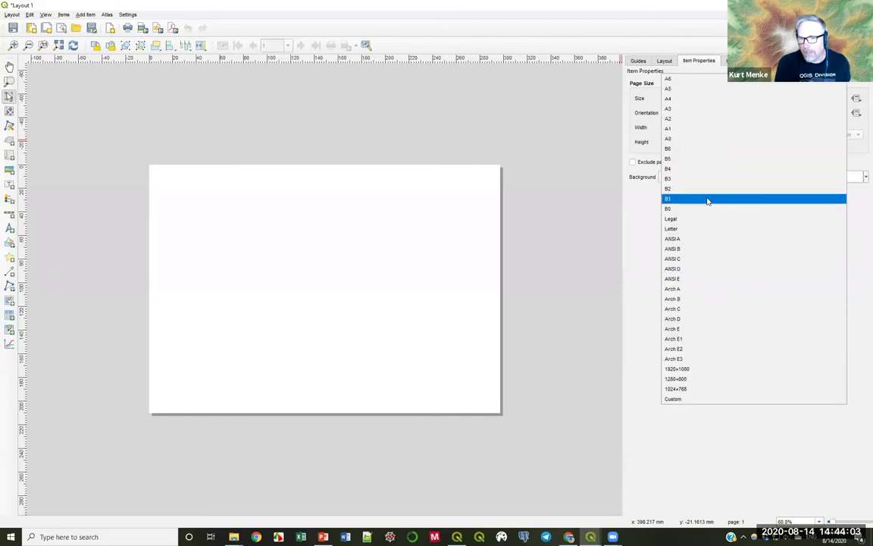
{"action": "left_click", "coordinate": [703, 230]}
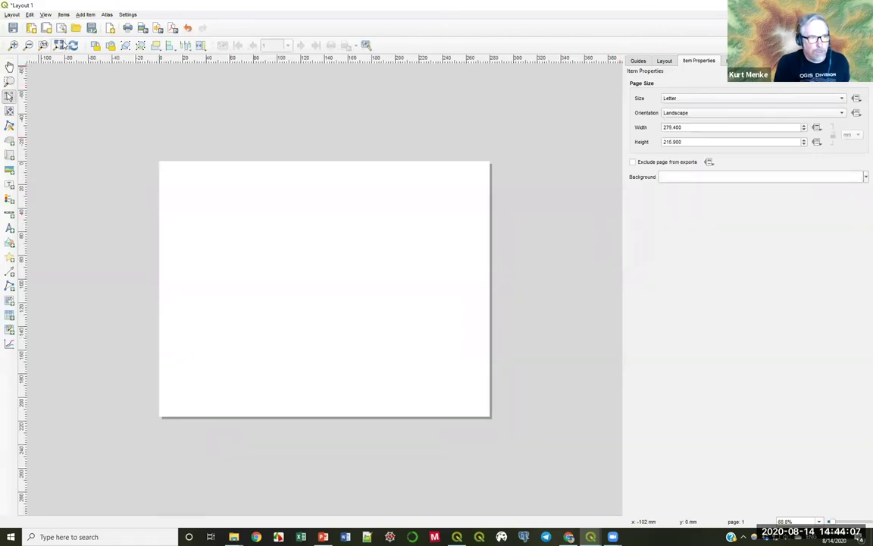
Add a map item covering the whole layout page
{"action": "left_click", "coordinate": [61, 47]}
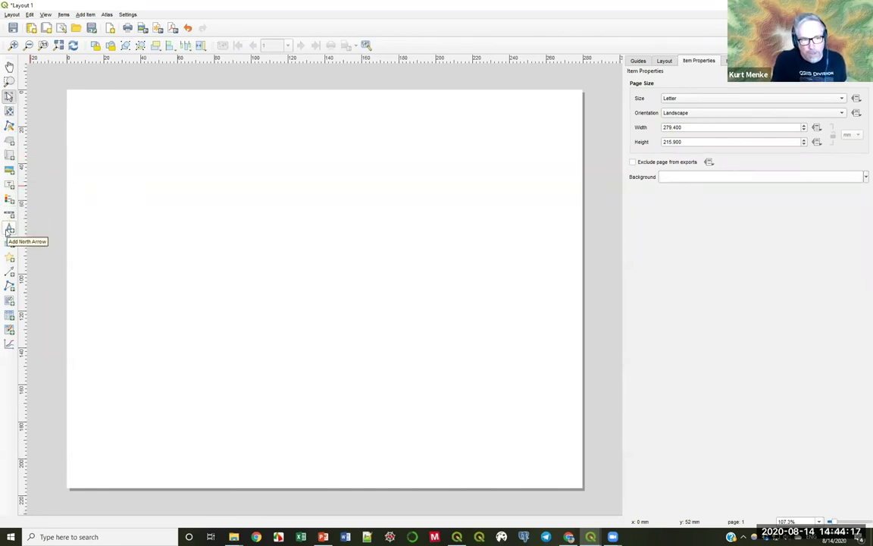
{"action": "left_click", "coordinate": [10, 156]}
{"action": "left_click_drag", "start_coordinate": [67, 91], "coordinate": [83, 103]}
{"action": "left_click_drag", "start_coordinate": [491, 356], "coordinate": [580, 489]}
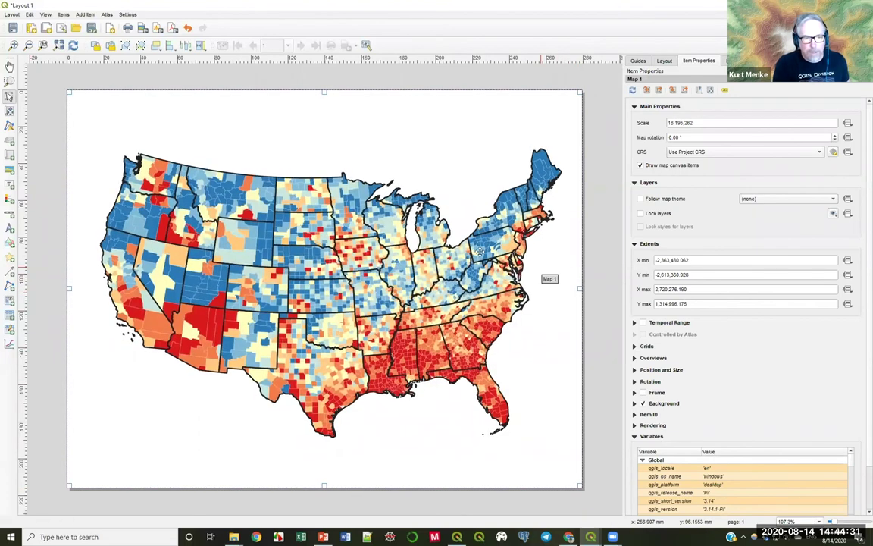
Add a label across the full width of the page above the map reading "COVID-19 Cases per 1M People"
{"action": "left_click", "coordinate": [10, 185]}
{"action": "left_click_drag", "start_coordinate": [383, 96], "coordinate": [582, 121]}
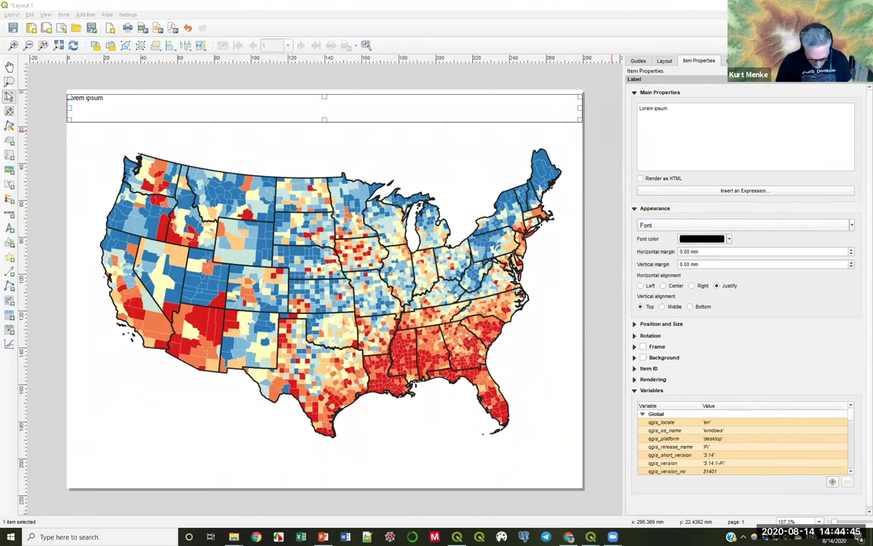
{"action": "left_click", "coordinate": [711, 120]}
{"action": "key", "text": "ctrl+a"}
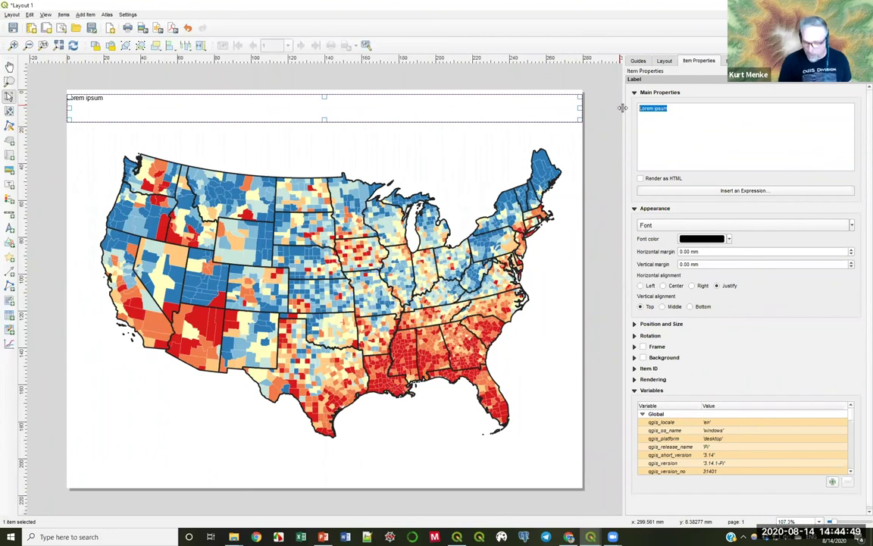
{"action": "type", "text": "COVID-19 Cases per 1M People"}
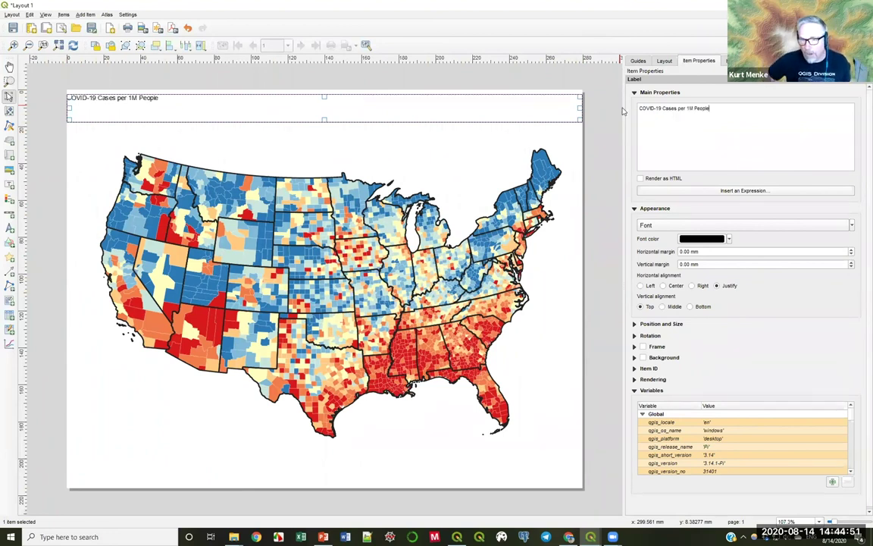
Format the title label in Times New Roman Bold, size 36, with center horizontal and middle vertical alignment
{"action": "left_click", "coordinate": [733, 227]}
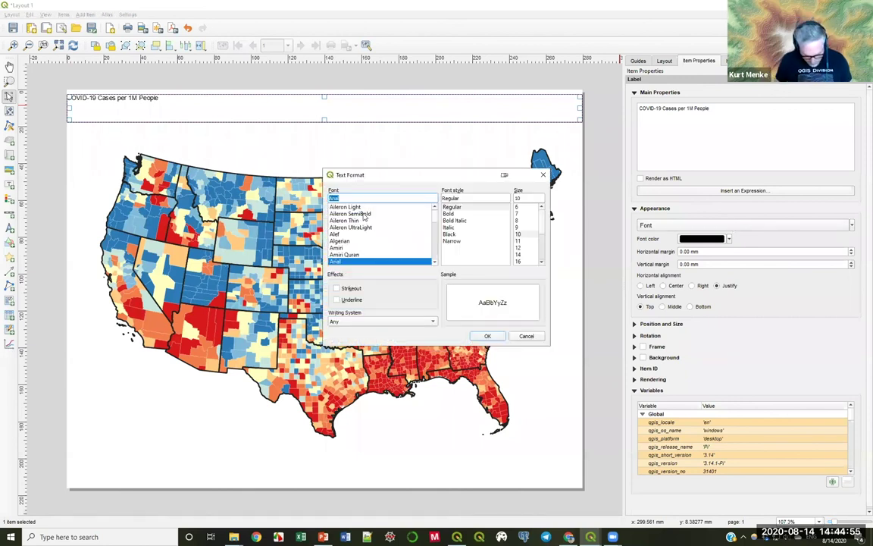
{"action": "type", "text": "Impact"}
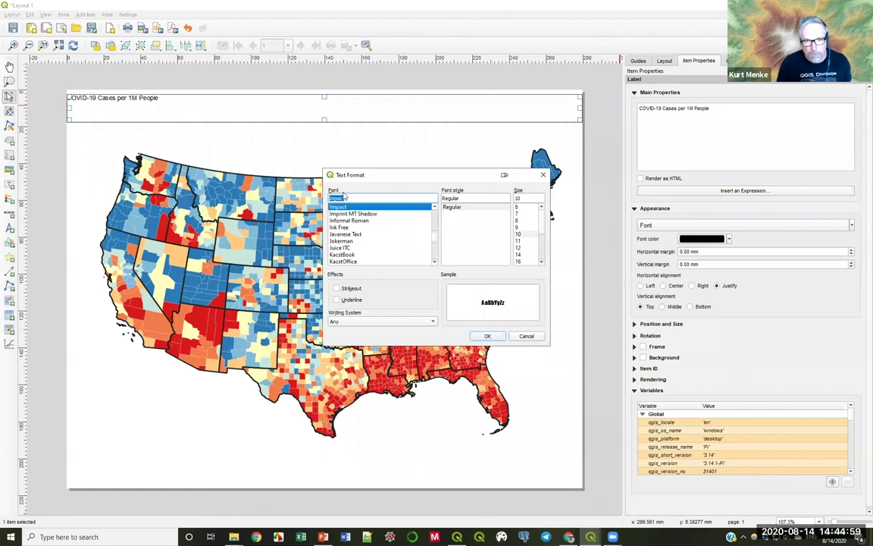
{"action": "type", "text": "Times New Roman"}
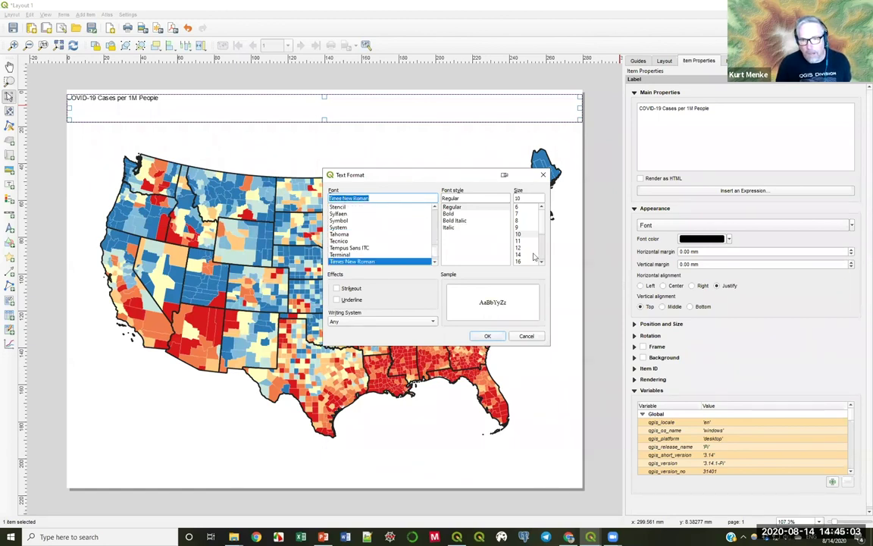
{"action": "scroll", "coordinate": [529, 250], "scroll_direction": "down", "scroll_amount": 3}
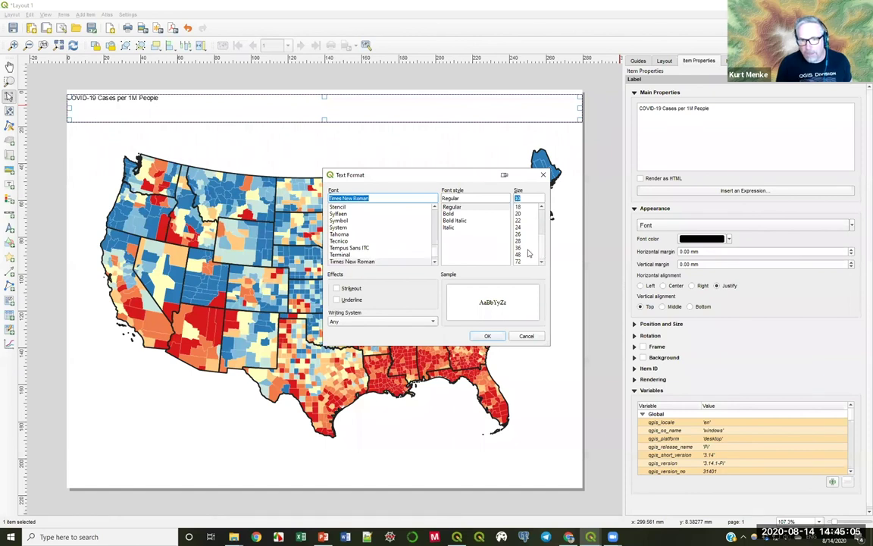
{"action": "left_click", "coordinate": [519, 248]}
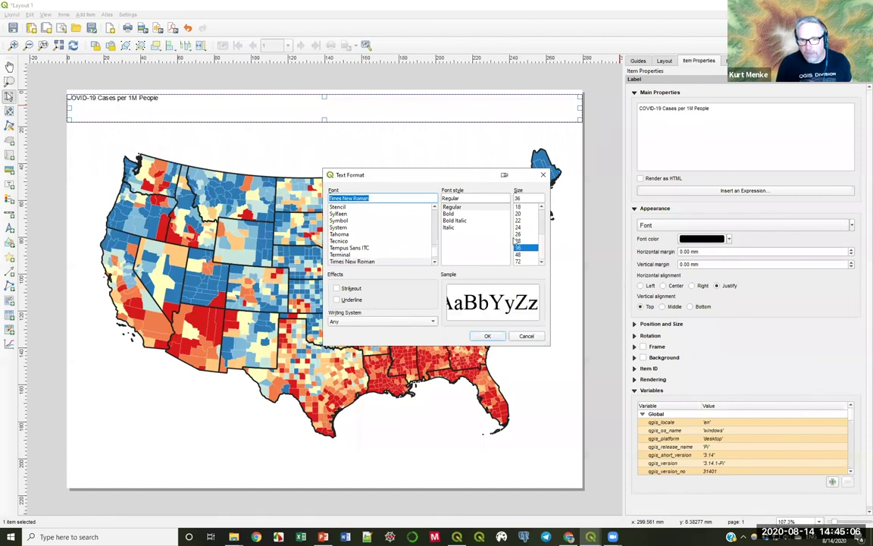
{"action": "left_click", "coordinate": [449, 213]}
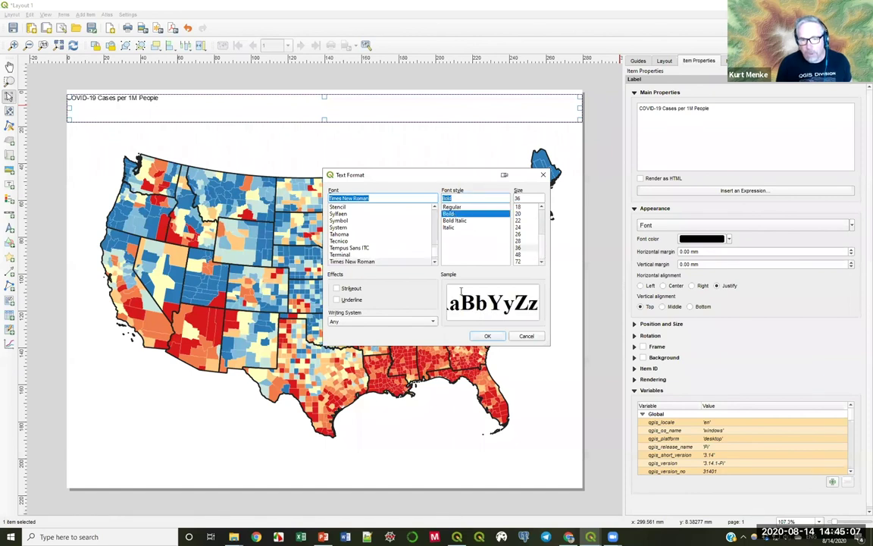
{"action": "left_click", "coordinate": [487, 336]}
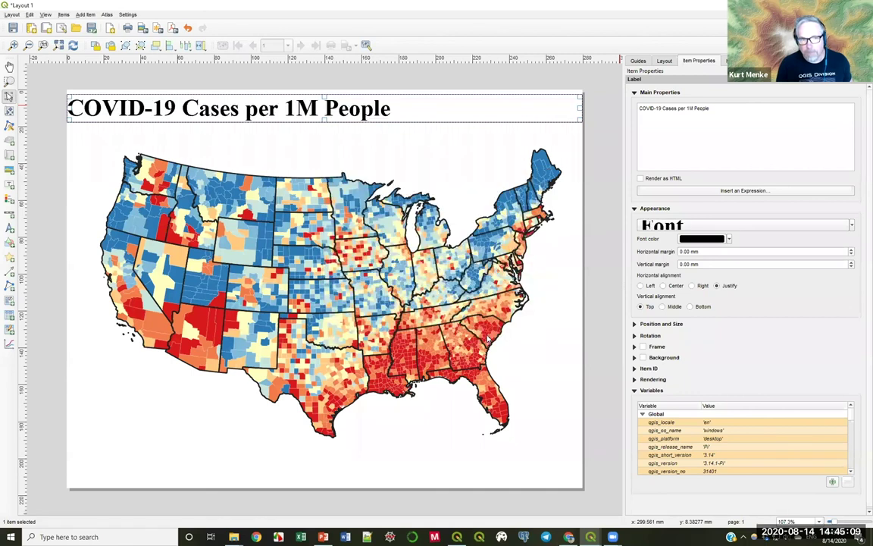
{"action": "left_click", "coordinate": [664, 286]}
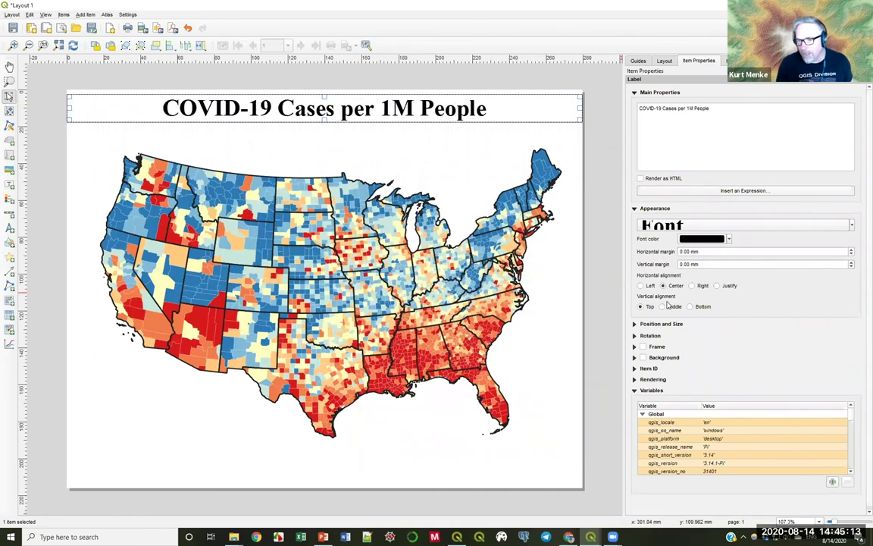
{"action": "left_click", "coordinate": [665, 307]}
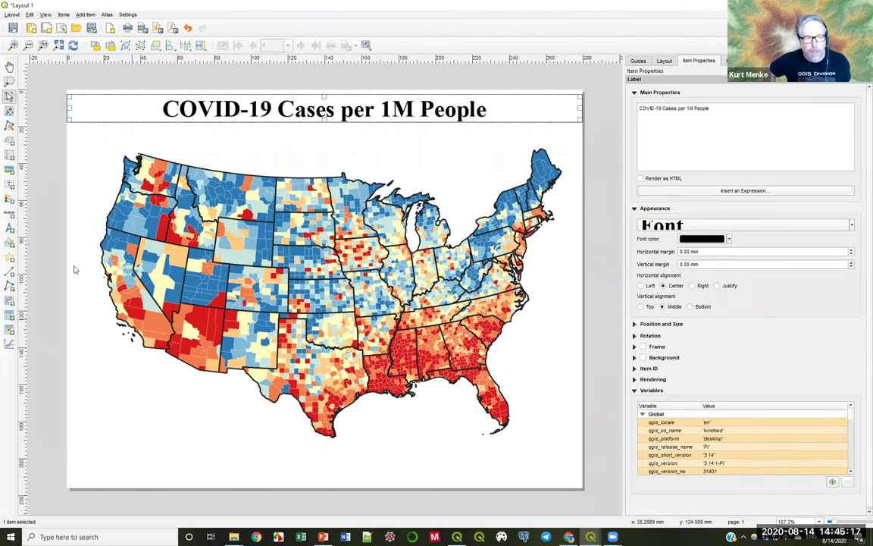
Add a legend to the page and place it over the lower-left part of the map, beside Texas
{"action": "left_click", "coordinate": [9, 199]}
{"action": "left_click_drag", "start_coordinate": [83, 376], "coordinate": [199, 473]}
{"action": "left_click_drag", "start_coordinate": [124, 459], "coordinate": [140, 410]}
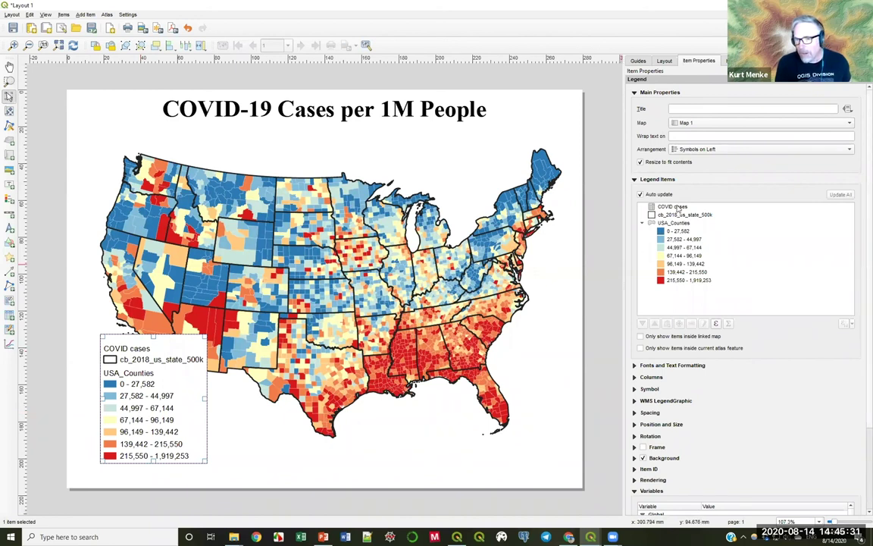
Disable the legend's auto update and remove the COVID cases and cb_2018_us_state_500k entries from it
{"action": "left_click", "coordinate": [657, 197]}
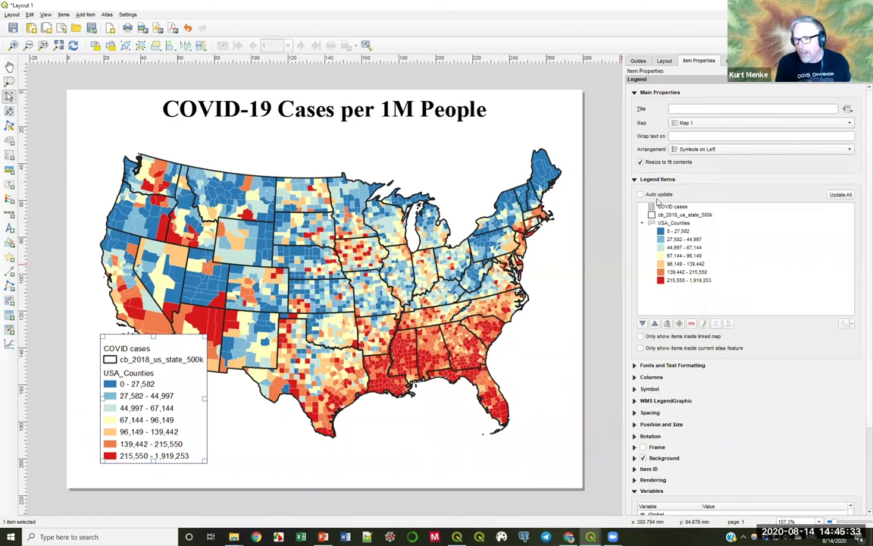
{"action": "left_click", "coordinate": [666, 208]}
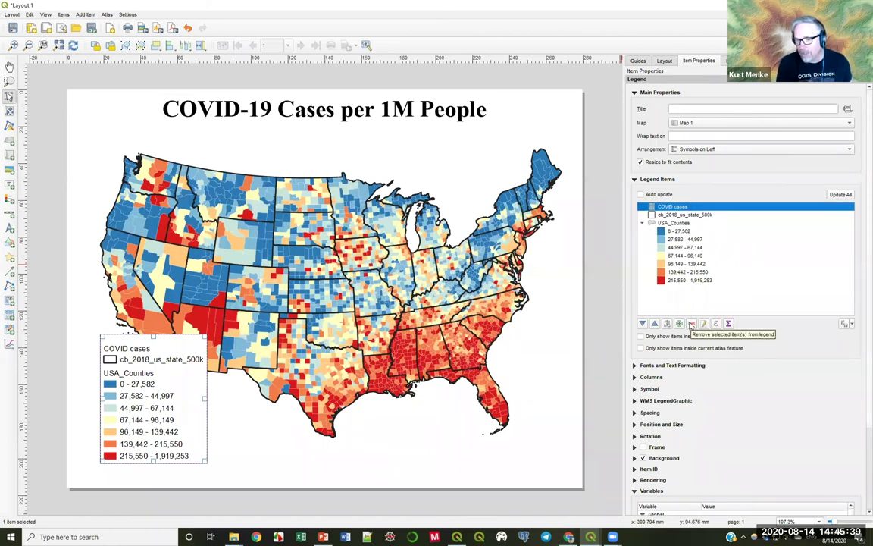
{"action": "left_click", "coordinate": [692, 325]}
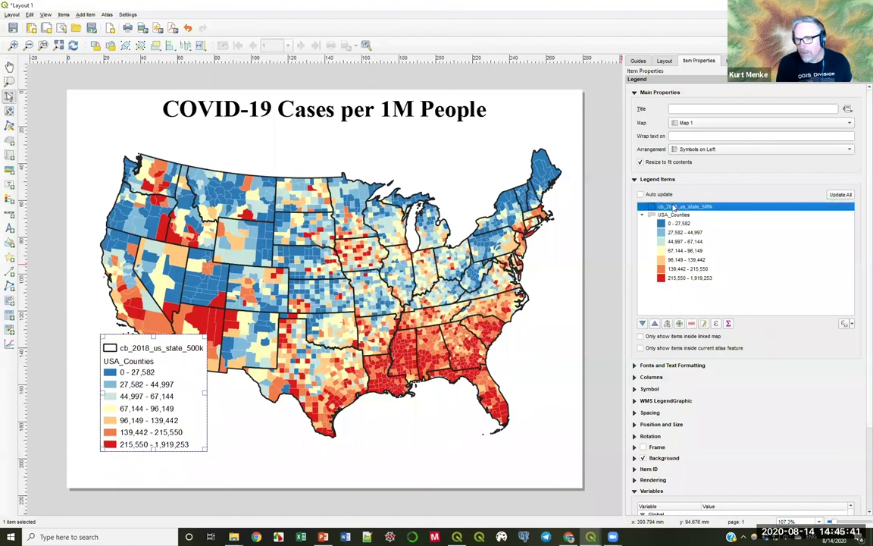
{"action": "left_click", "coordinate": [692, 325]}
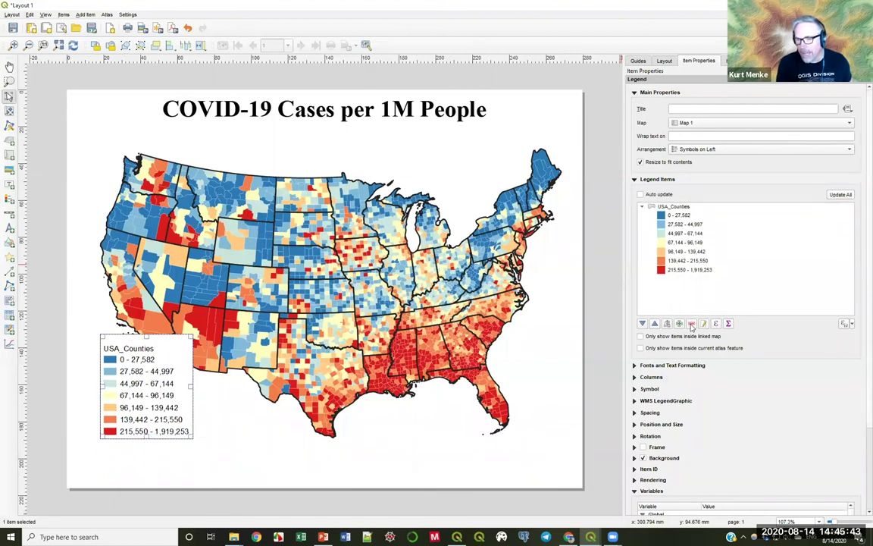
Rename the USA_Counties legend entry to "COVID-19 Cases Per 1M People (8/13/20)"
{"action": "double_click", "coordinate": [675, 207]}
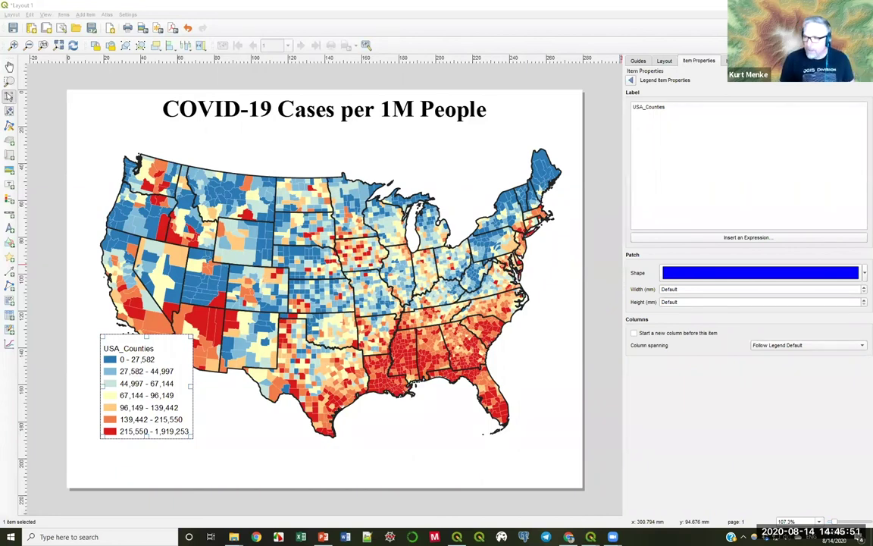
{"action": "double_click", "coordinate": [619, 107]}
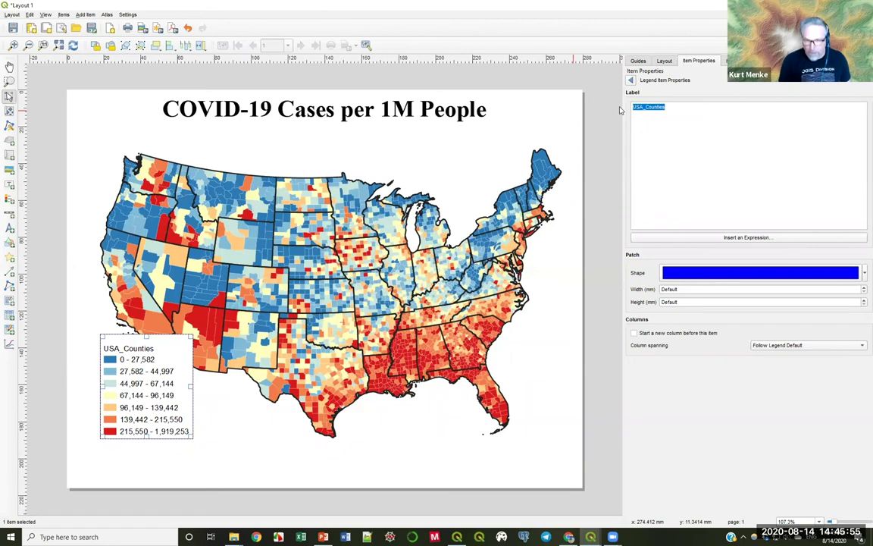
{"action": "type", "text": "COVID-19 Cases Per 1M People (8/13/20)"}
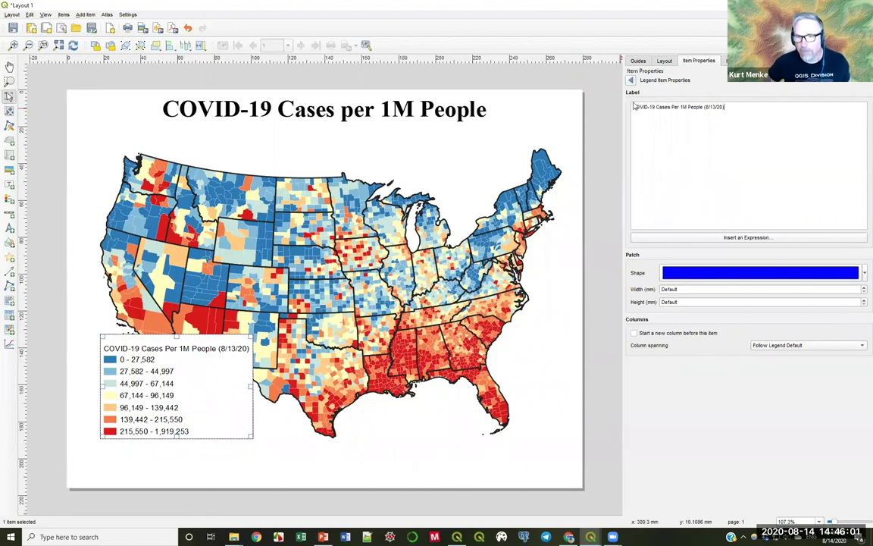
{"action": "left_click", "coordinate": [630, 79]}
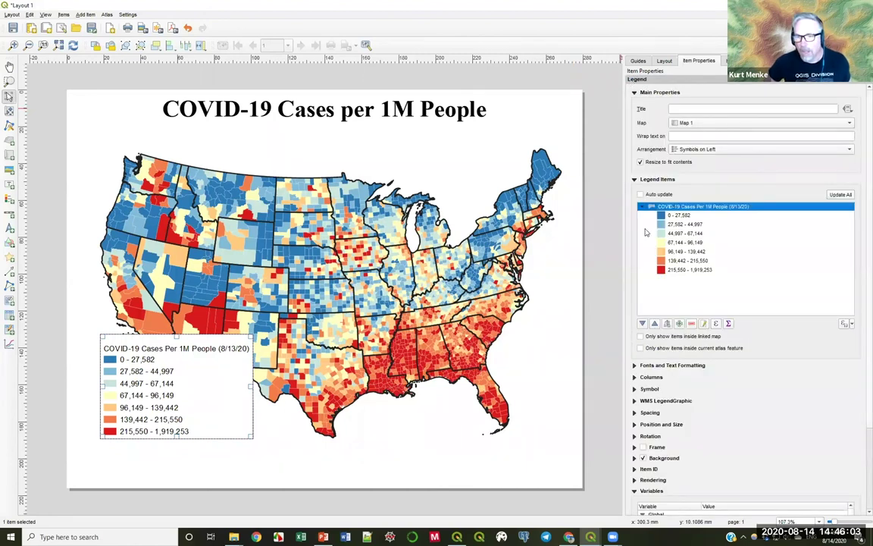
Relabel the legend's lowest, dark blue class as "< 27,582"
{"action": "double_click", "coordinate": [678, 214]}
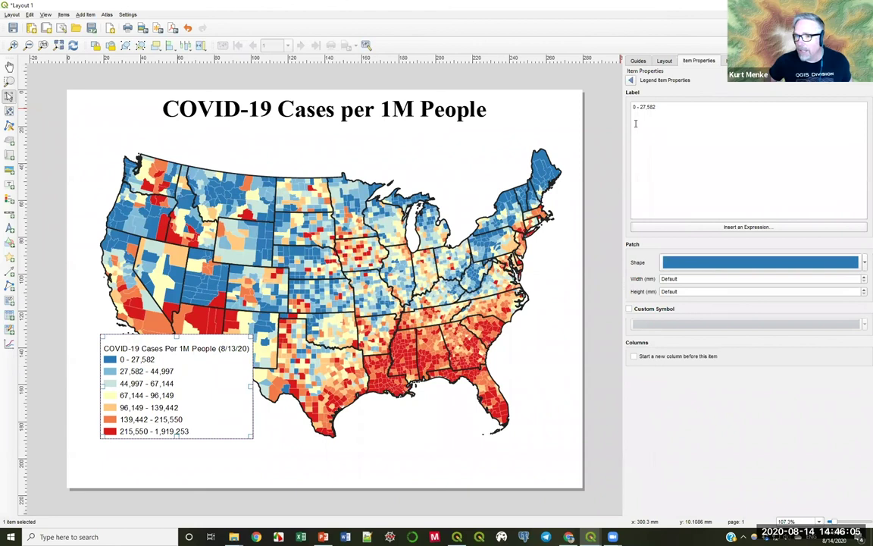
{"action": "left_click_drag", "start_coordinate": [638, 107], "coordinate": [616, 105]}
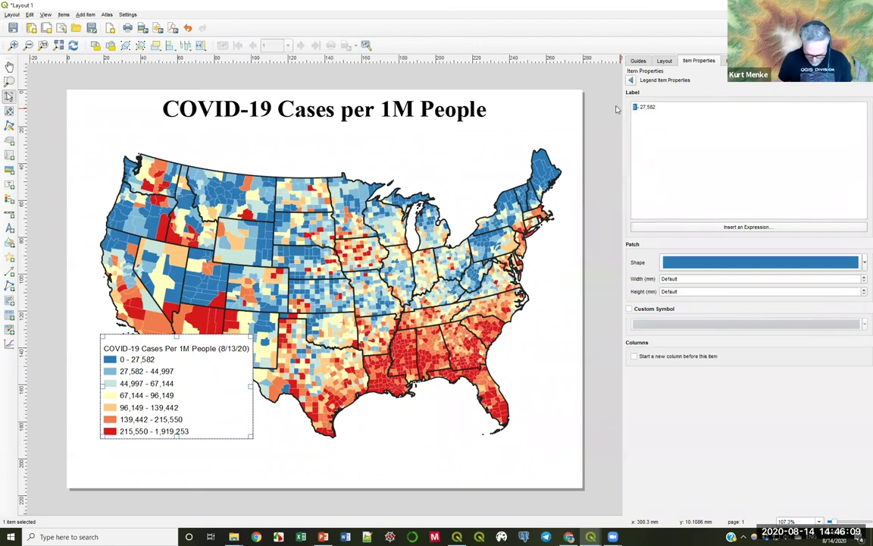
{"action": "type", "text": "<"}
{"action": "key", "text": "Delete"}
{"action": "left_click", "coordinate": [630, 79]}
Relabel the legend's highest, red class as "> 215,550"
{"action": "left_click", "coordinate": [629, 241]}
{"action": "double_click", "coordinate": [630, 242]}
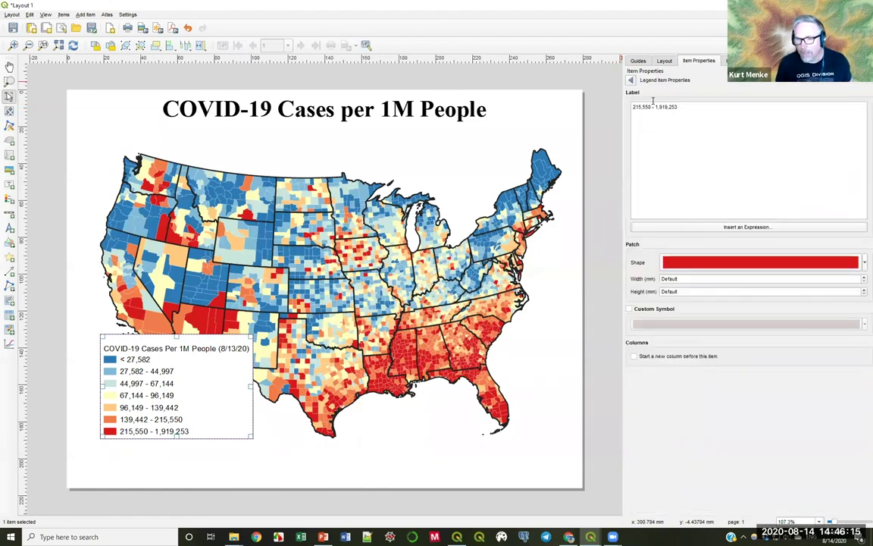
{"action": "left_click_drag", "start_coordinate": [651, 106], "coordinate": [679, 107]}
{"action": "key", "text": "Delete"}
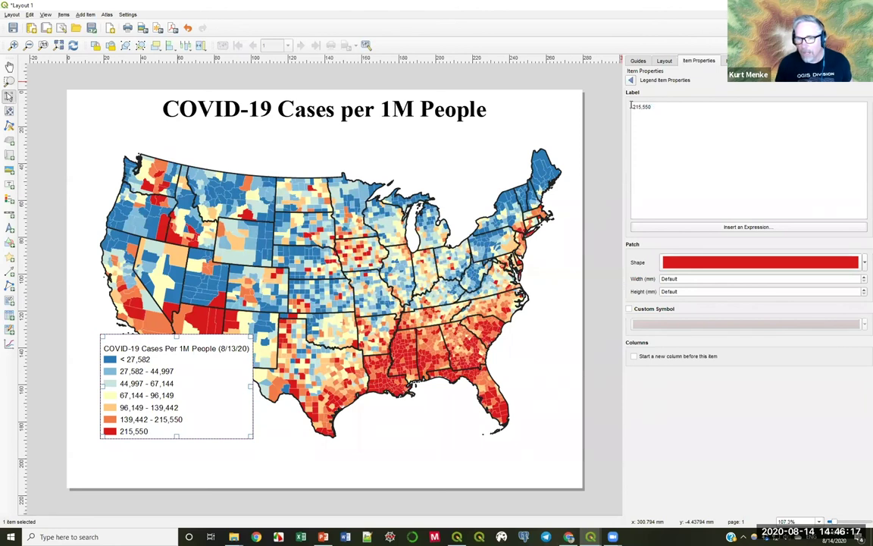
{"action": "left_click", "coordinate": [632, 106]}
{"action": "type", "text": ">"}
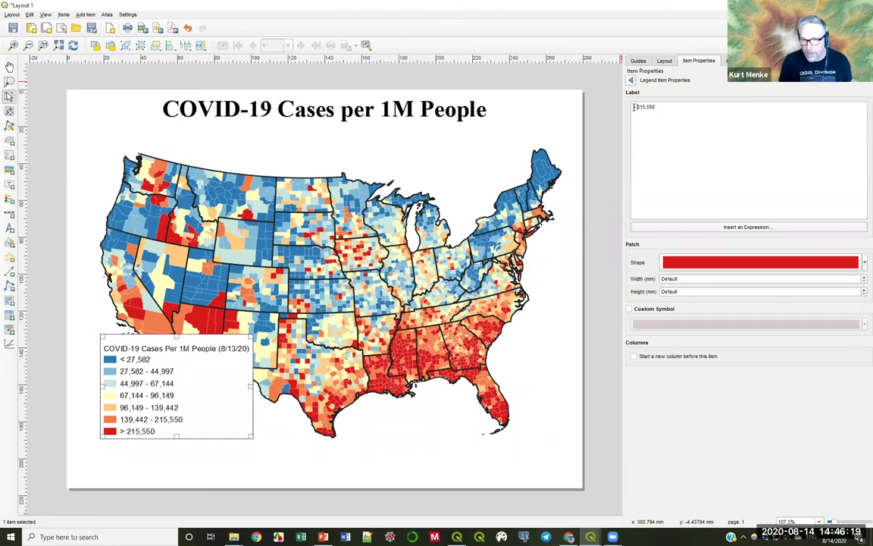
{"action": "left_click", "coordinate": [630, 80]}
Turn off the legend's background and move it into the page's lower-left corner, clear of the map
{"action": "left_click_drag", "start_coordinate": [173, 383], "coordinate": [164, 417]}
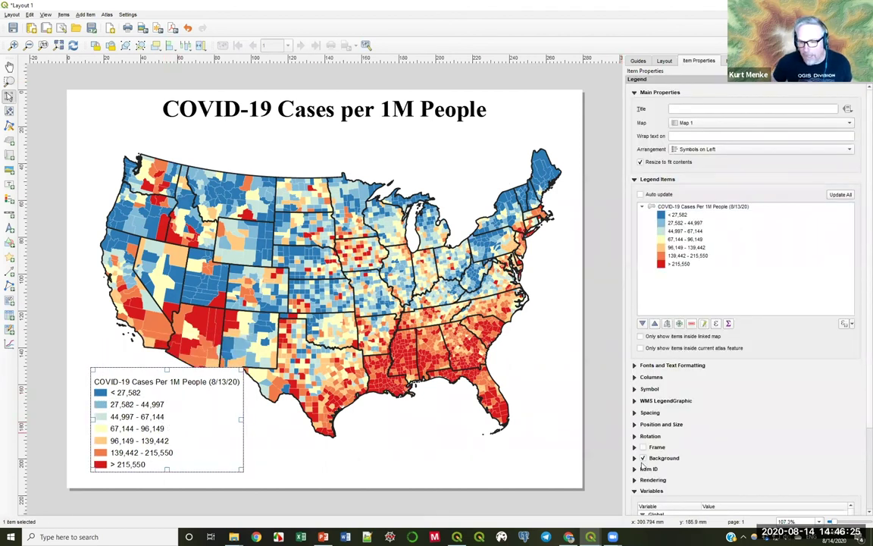
{"action": "left_click_drag", "start_coordinate": [165, 413], "coordinate": [172, 427]}
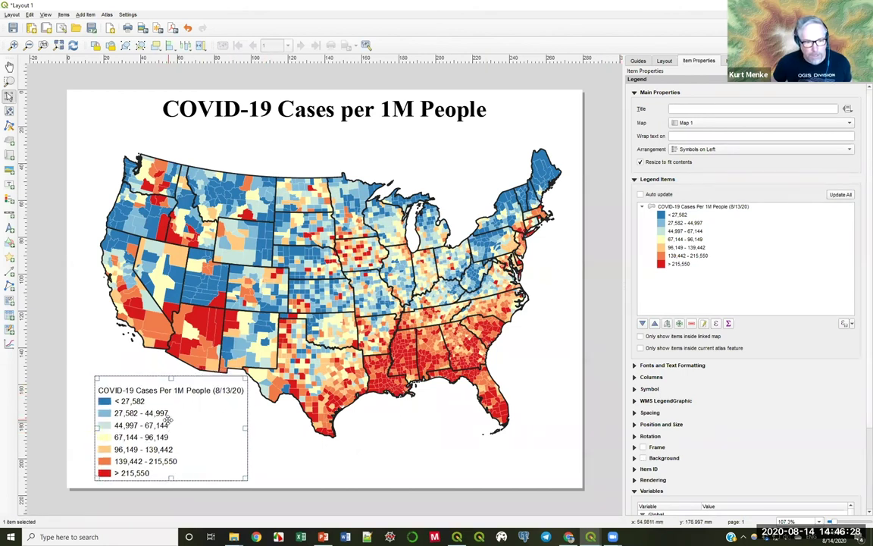
{"action": "left_click", "coordinate": [85, 341]}
{"action": "left_click", "coordinate": [50, 297]}
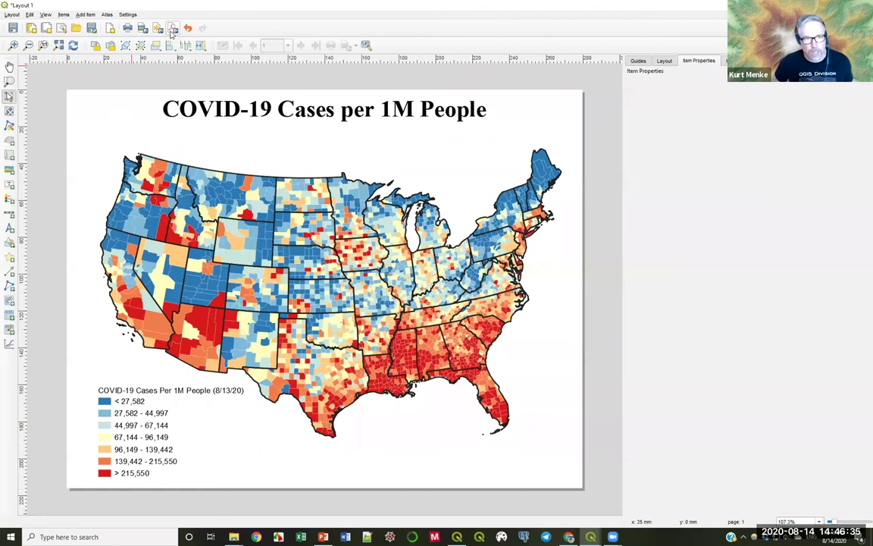
Export the layout as the image Layout 1.jpg in the Webinar folder at 300 dpi, with antialiasing enabled
{"action": "left_click", "coordinate": [141, 31]}
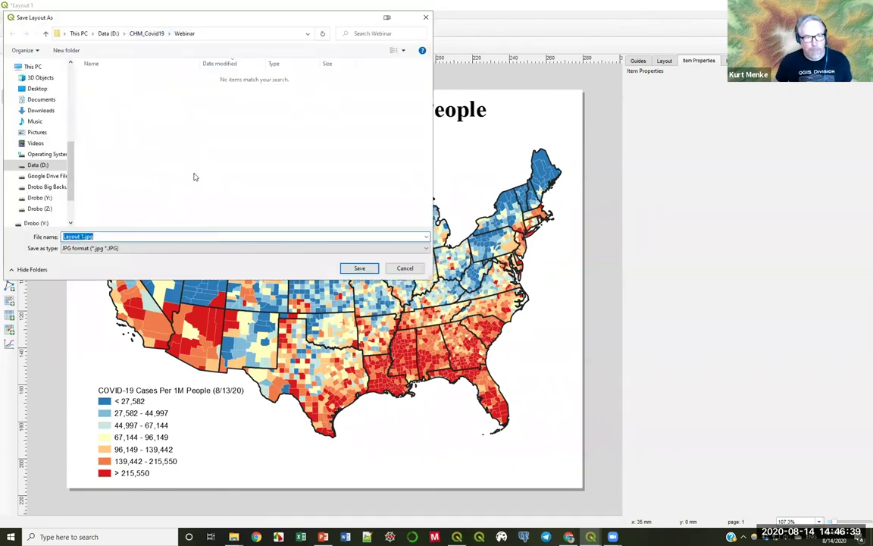
{"action": "left_click", "coordinate": [359, 269]}
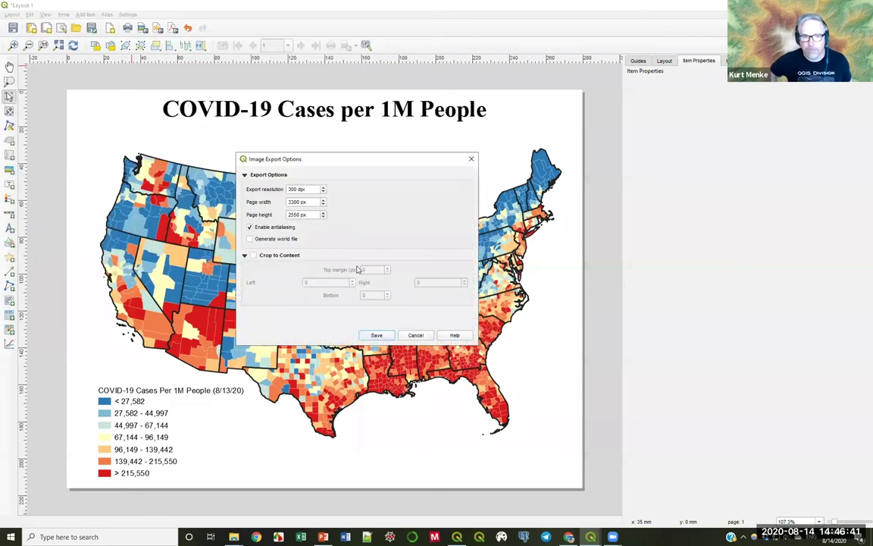
{"action": "left_click", "coordinate": [375, 335]}
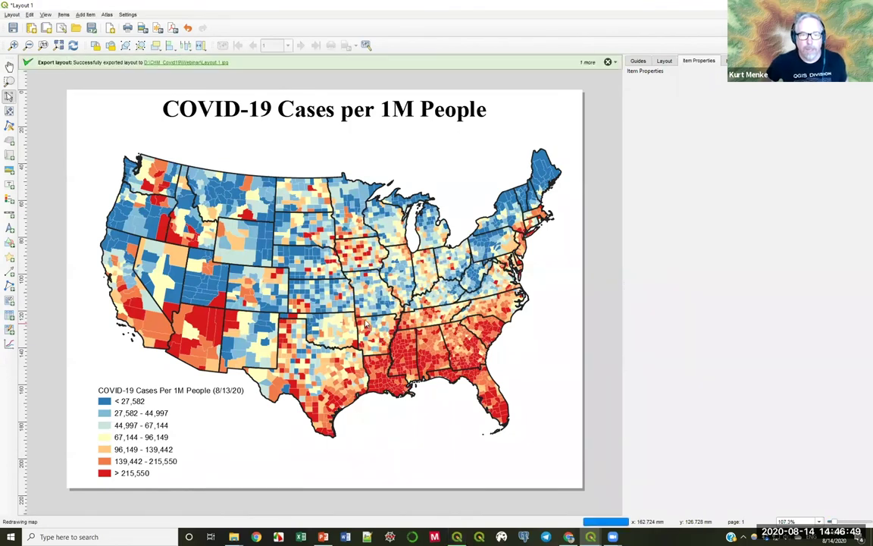
View the exported Layout 1.jpg from its folder, close it, and return to the main QGIS project window
{"action": "left_click", "coordinate": [196, 64]}
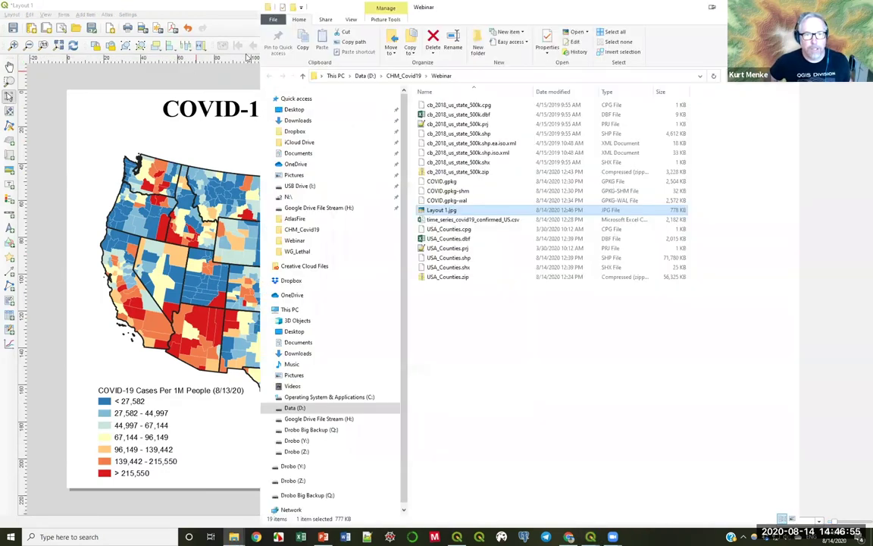
{"action": "double_click", "coordinate": [449, 211]}
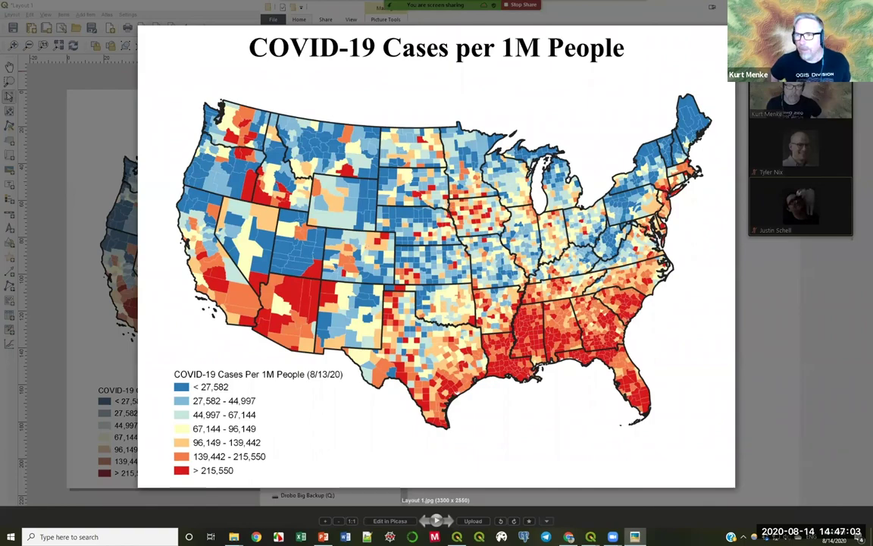
{"action": "key", "text": "Escape"}
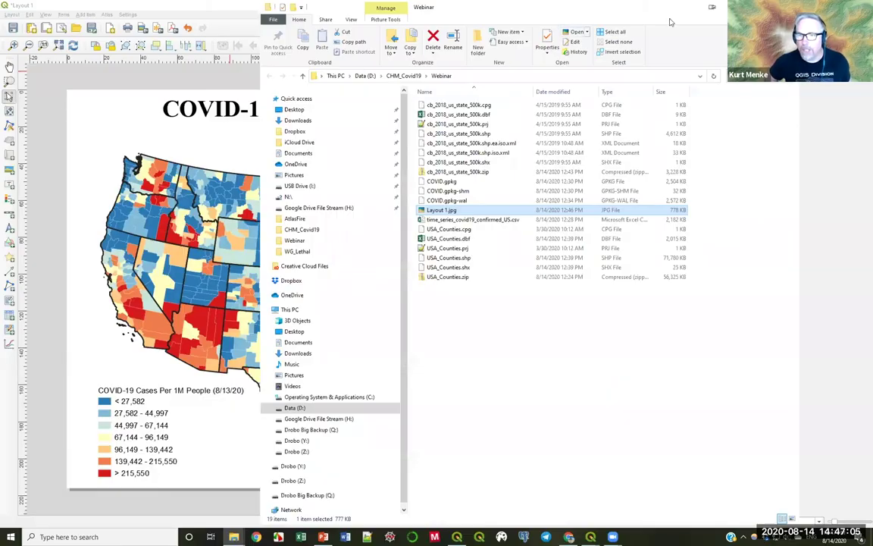
{"action": "key", "text": "alt+Tab"}
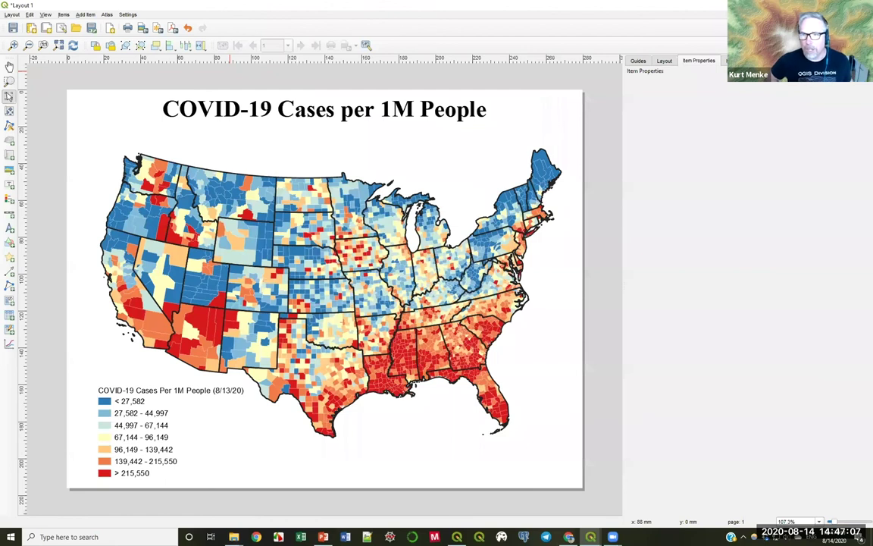
{"action": "key", "text": "alt+Tab"}
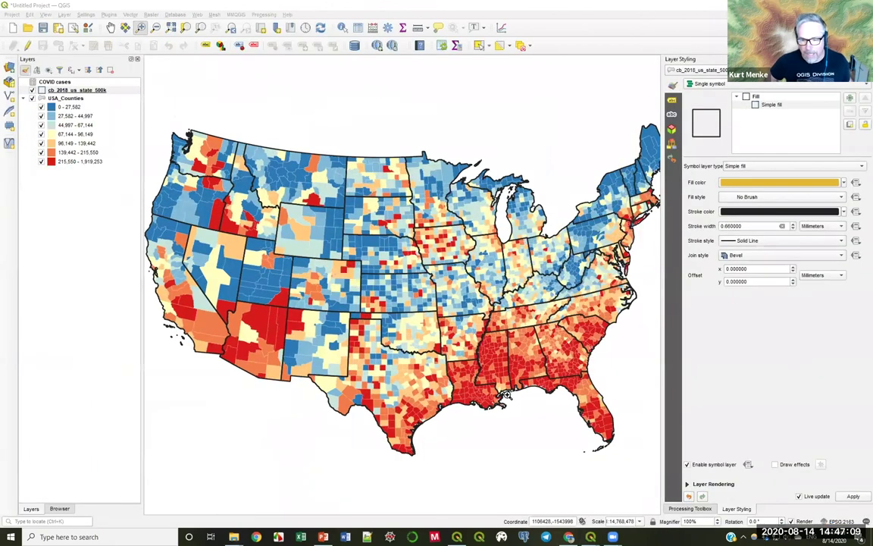
Switch to PowerPoint and present the COVID-19 Mapping Demo and QGIS 3.14 – Temporal Controller slides full screen, ending the show there
{"action": "left_click", "coordinate": [323, 537]}
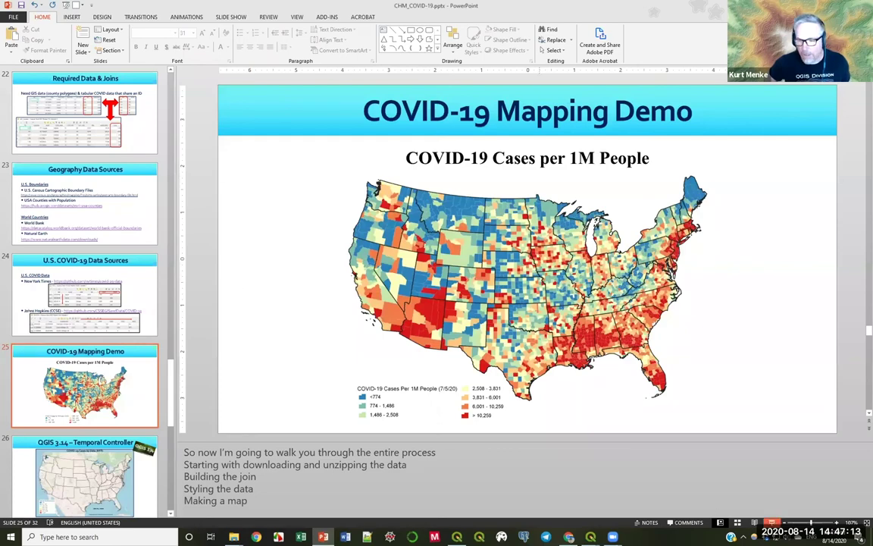
{"action": "key", "text": "shift+F5"}
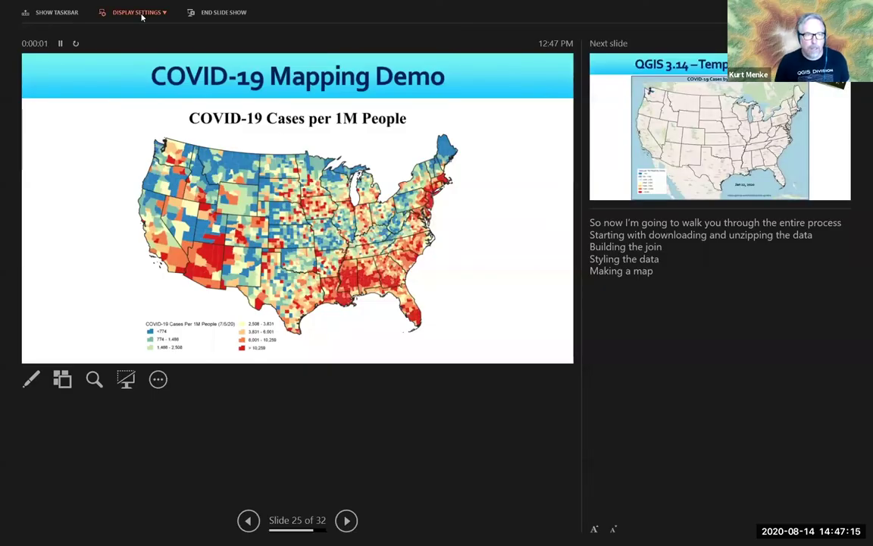
{"action": "left_click", "coordinate": [141, 14]}
{"action": "left_click", "coordinate": [134, 28]}
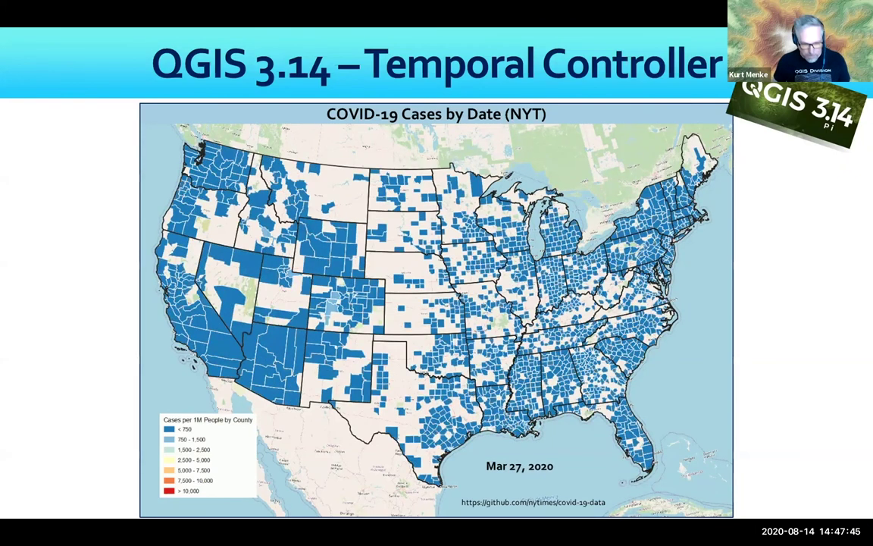
{"action": "key", "text": "Escape"}
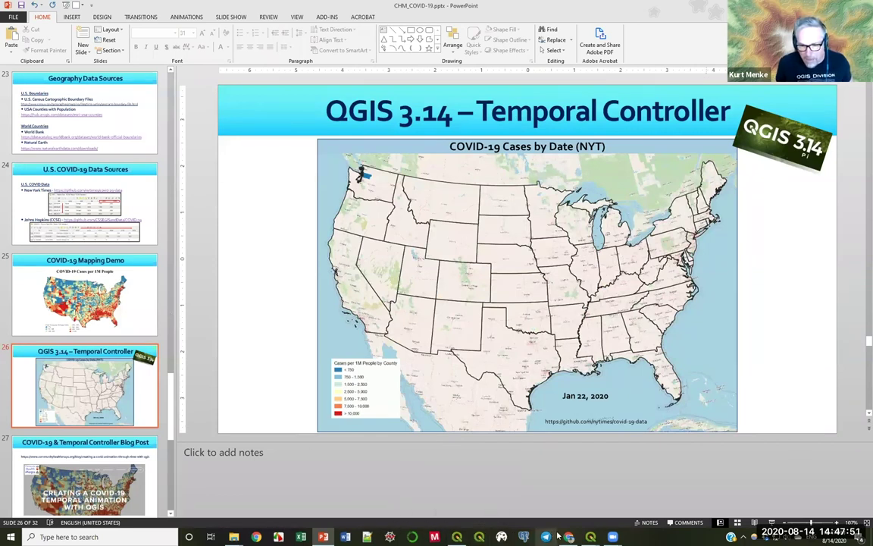
Switch to the COVID_NYT_Temporal project in QGIS and review the NYTCounties layer's temporal properties
{"action": "mouse_move", "coordinate": [599, 535]}
{"action": "left_click", "coordinate": [491, 463]}
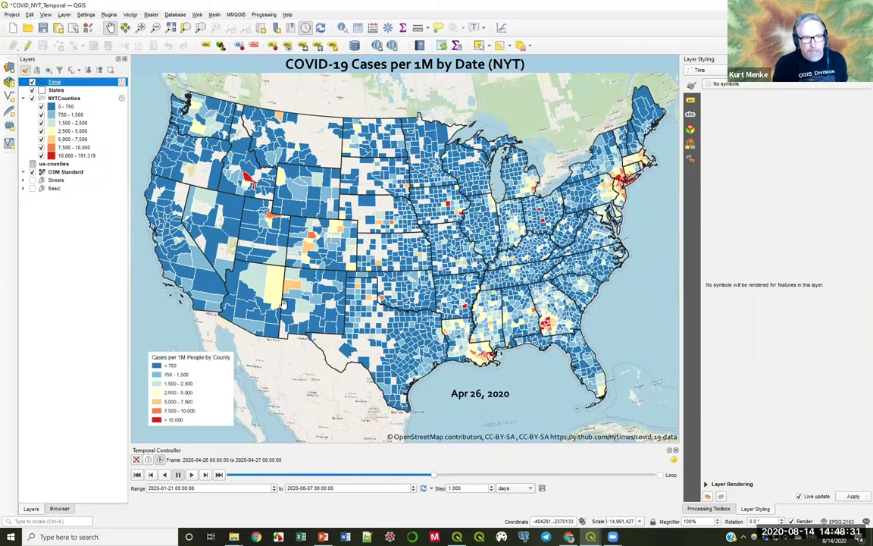
{"action": "left_click", "coordinate": [121, 99]}
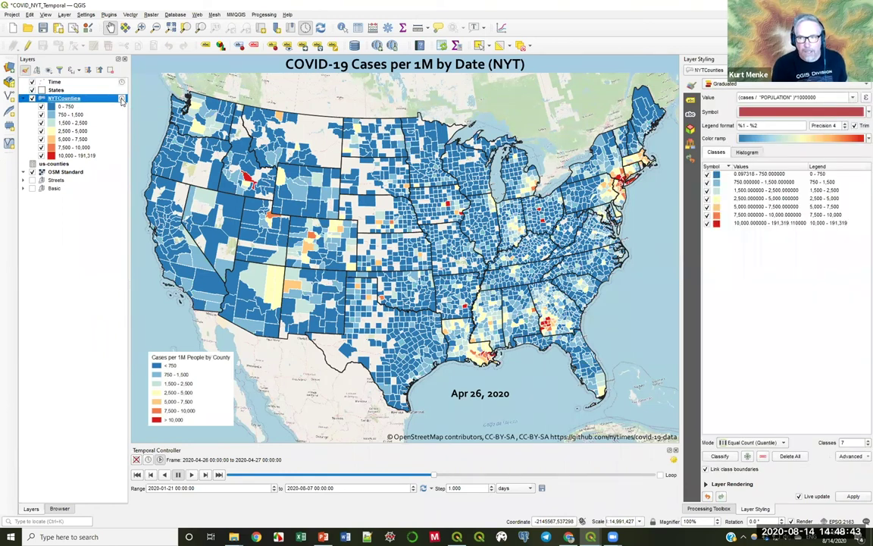
{"action": "left_click", "coordinate": [121, 99]}
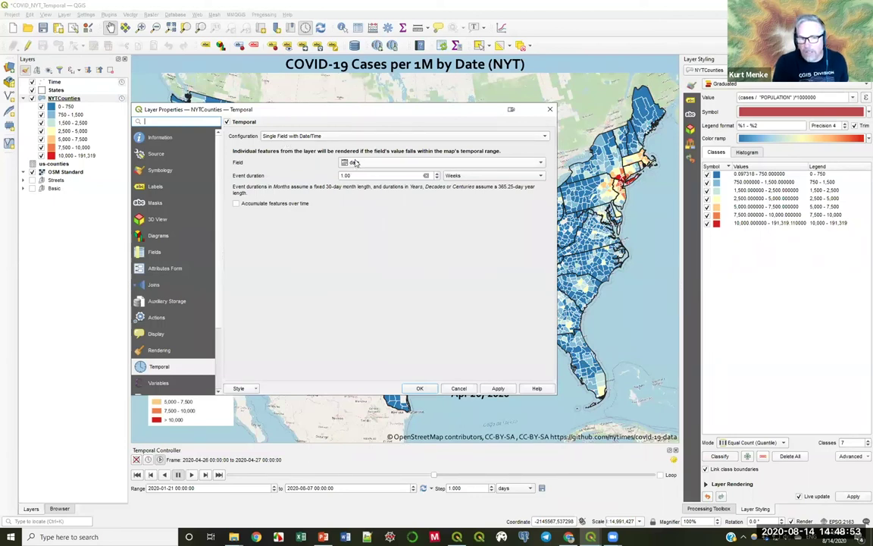
{"action": "left_click", "coordinate": [421, 389]}
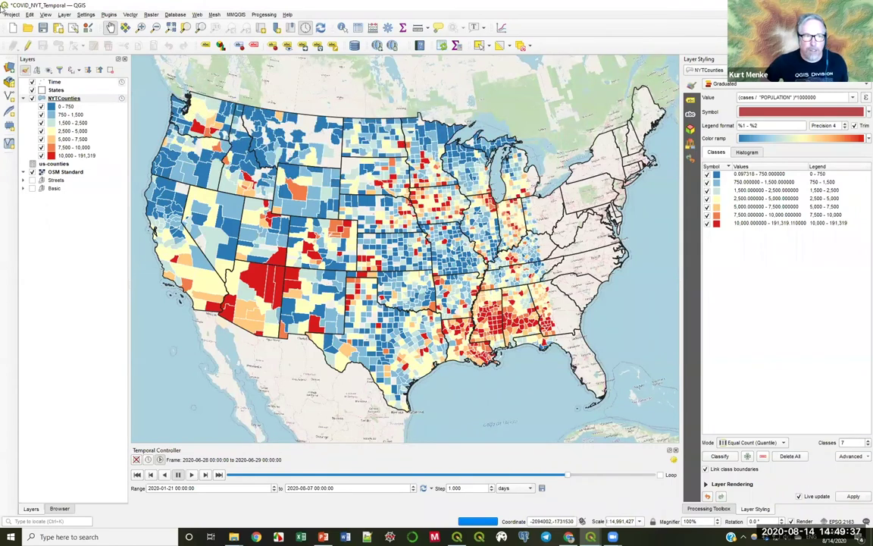
Look up where map decorations are offered, without changing any of them
{"action": "left_click", "coordinate": [47, 15]}
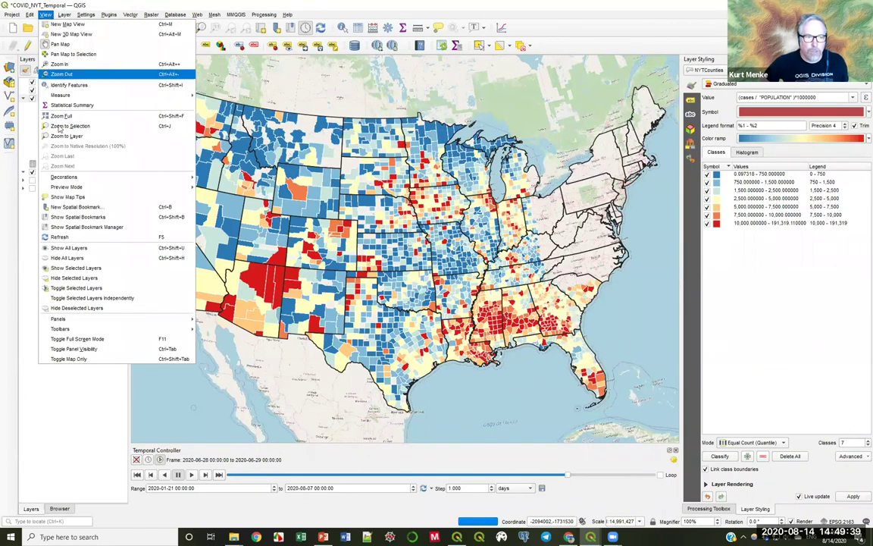
{"action": "mouse_move", "coordinate": [67, 177]}
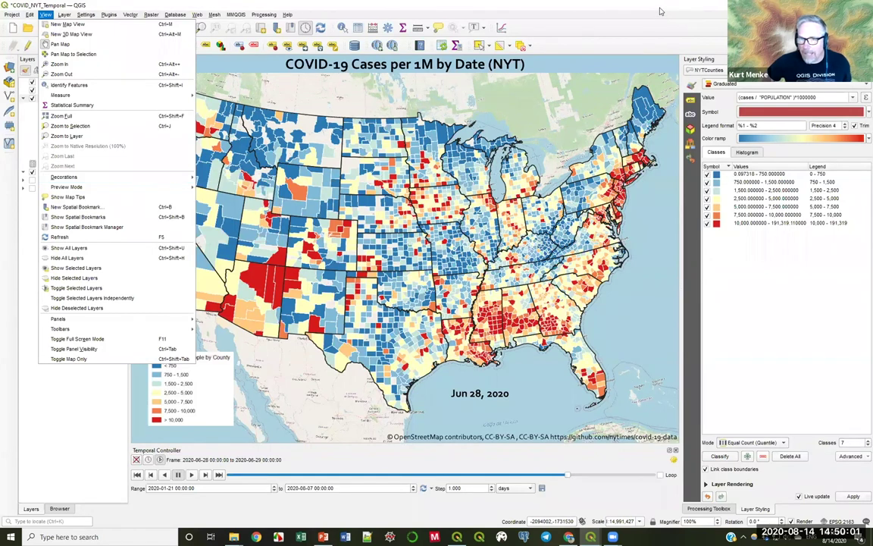
{"action": "key", "text": "Escape"}
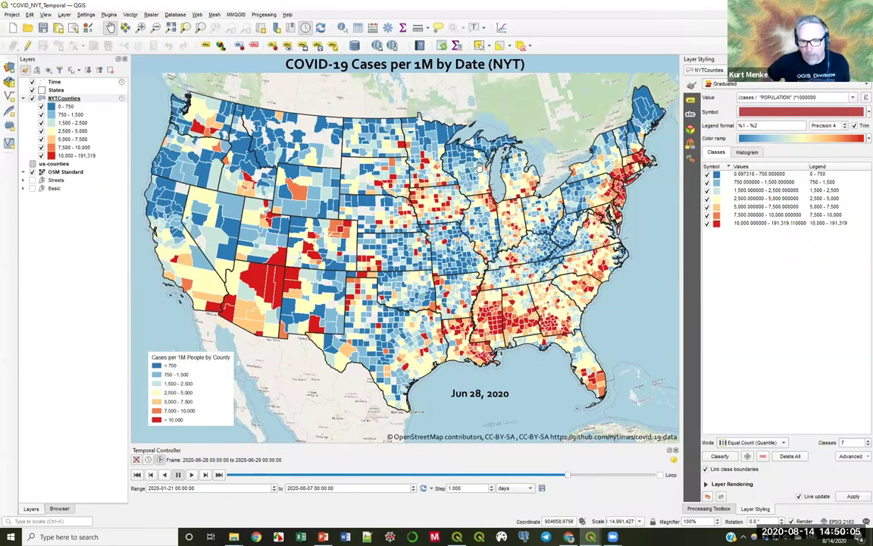
Switch to PowerPoint and present full screen from the QGIS 3.14 – Temporal Controller slide through the CHM Blog slide
{"action": "left_click", "coordinate": [324, 536]}
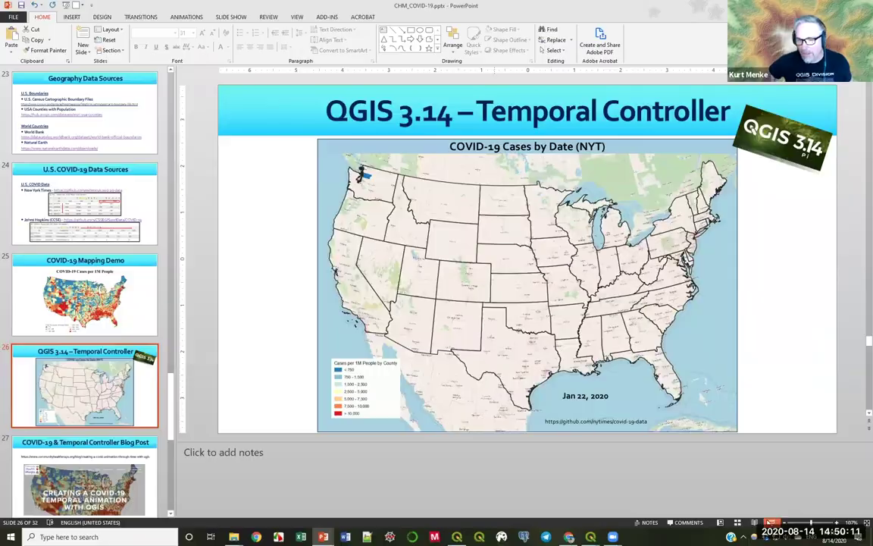
{"action": "left_click", "coordinate": [772, 523]}
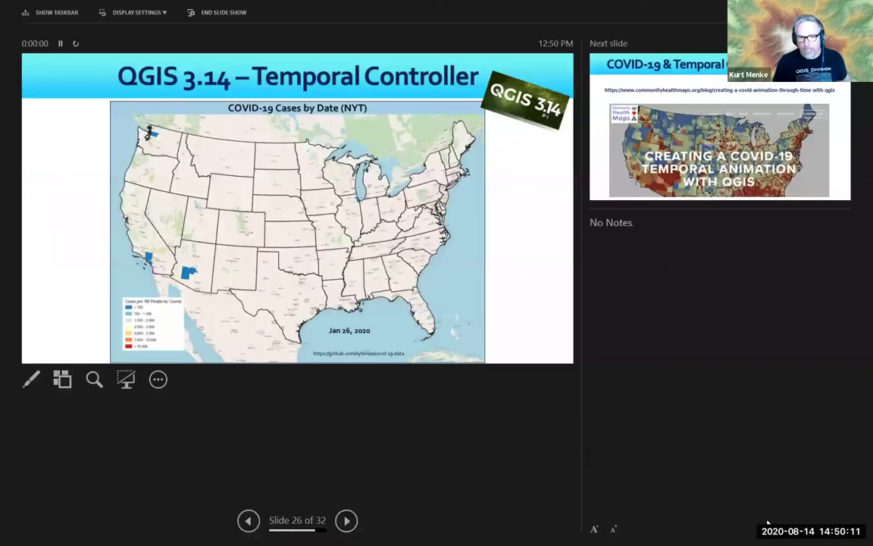
{"action": "left_click", "coordinate": [131, 12]}
{"action": "left_click", "coordinate": [131, 37]}
{"action": "key", "text": "Right"}
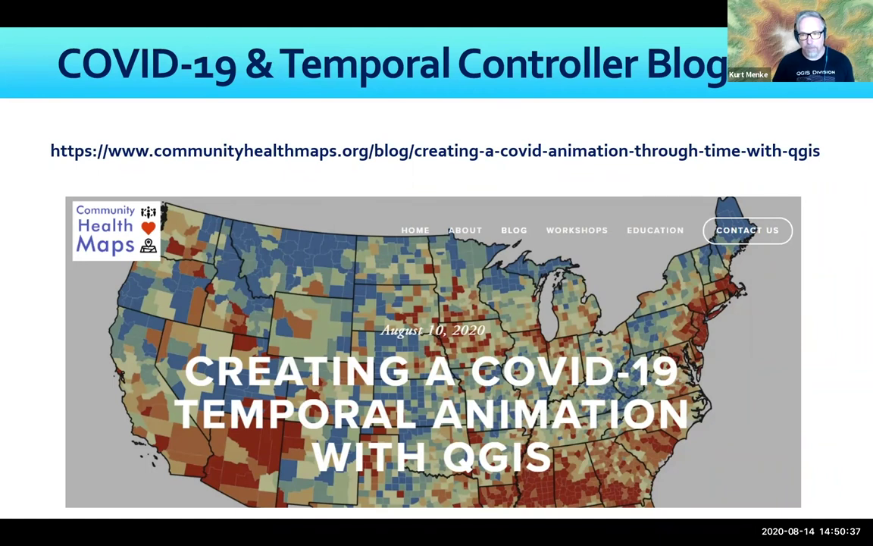
{"action": "key", "text": "Right"}
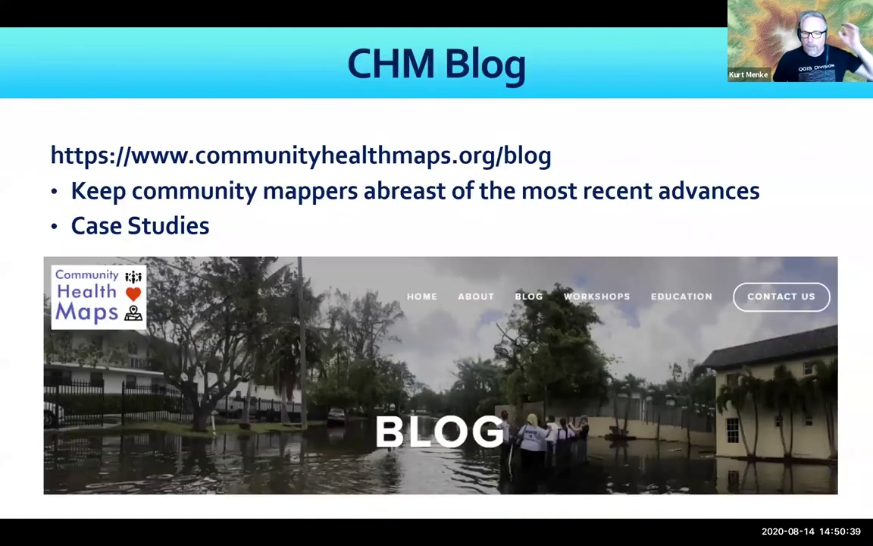
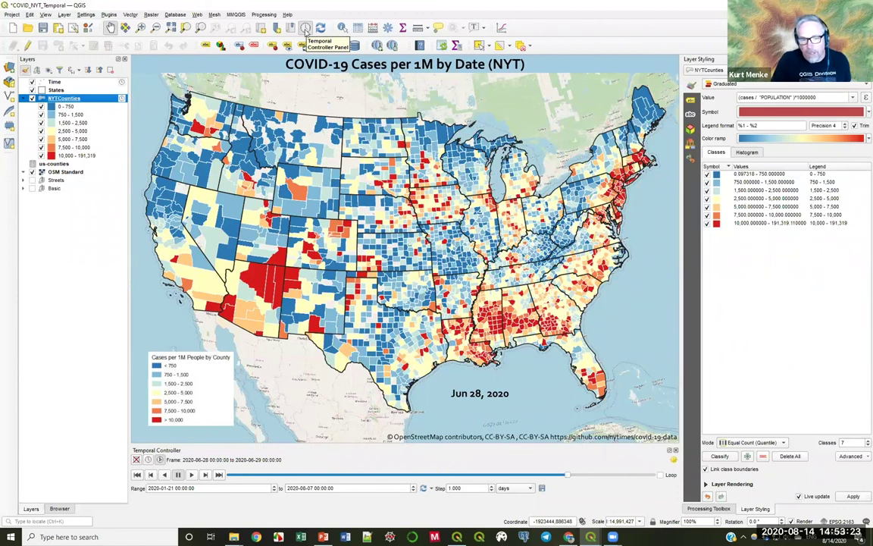
Refresh the temporal map and review the time-step units available in the Temporal Controller, keeping days
{"action": "left_click", "coordinate": [320, 28]}
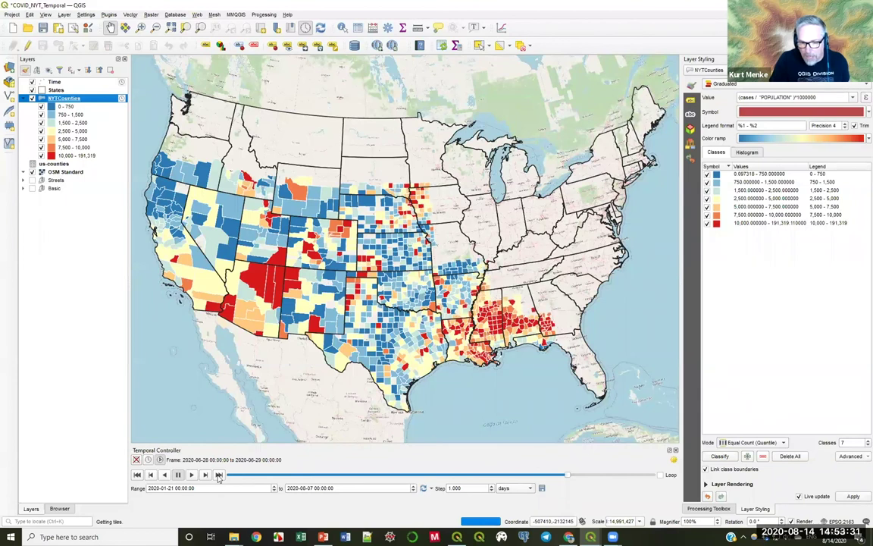
{"action": "left_click", "coordinate": [532, 489]}
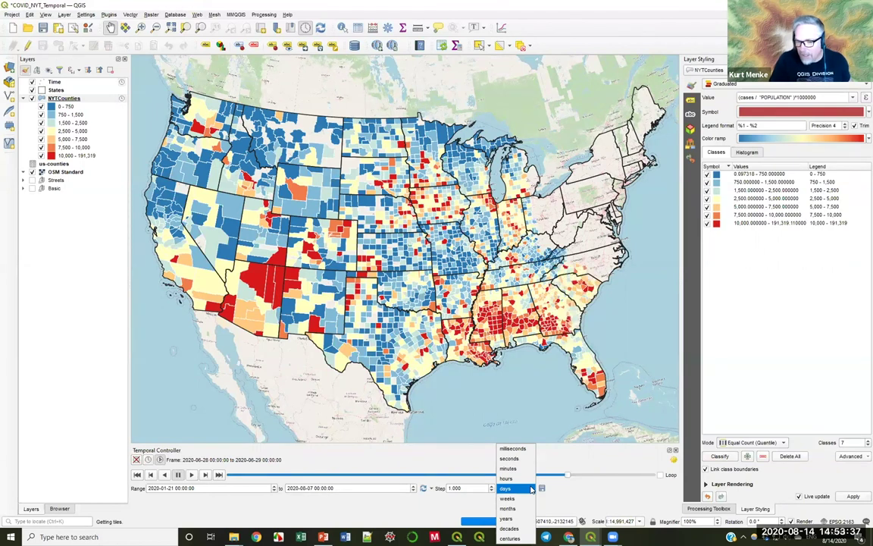
{"action": "left_click", "coordinate": [584, 505]}
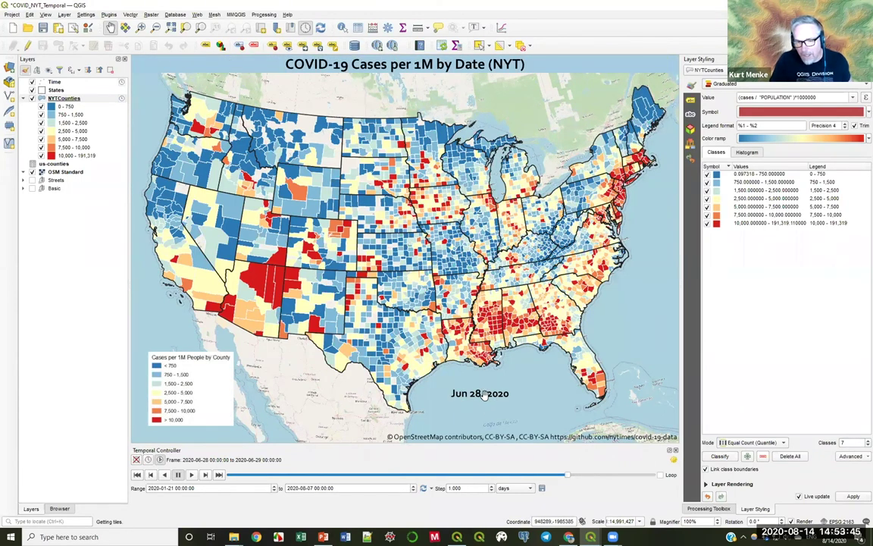
{"action": "left_click", "coordinate": [60, 81]}
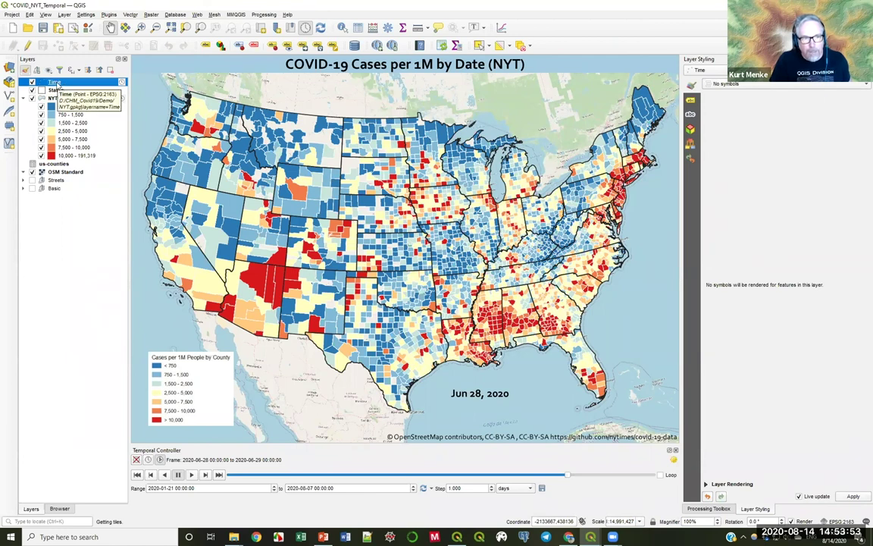
{"action": "left_click", "coordinate": [723, 86]}
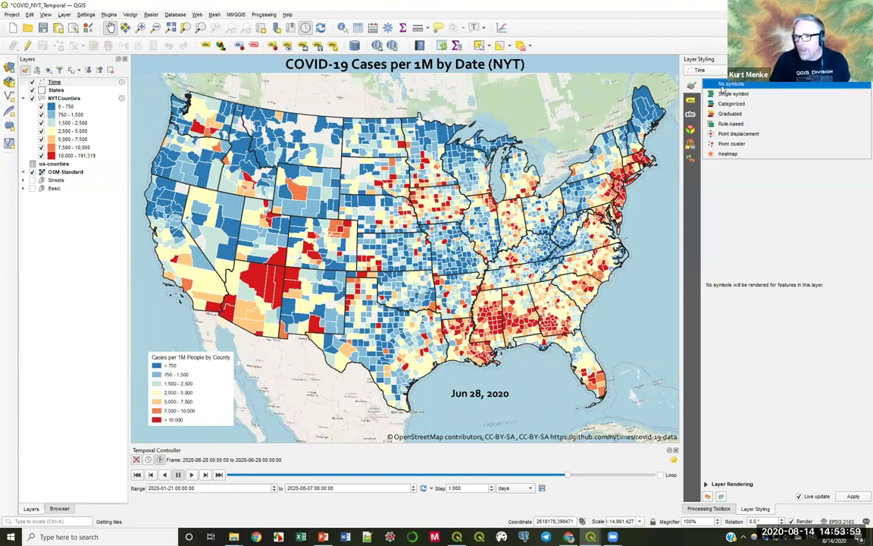
{"action": "left_click", "coordinate": [723, 87]}
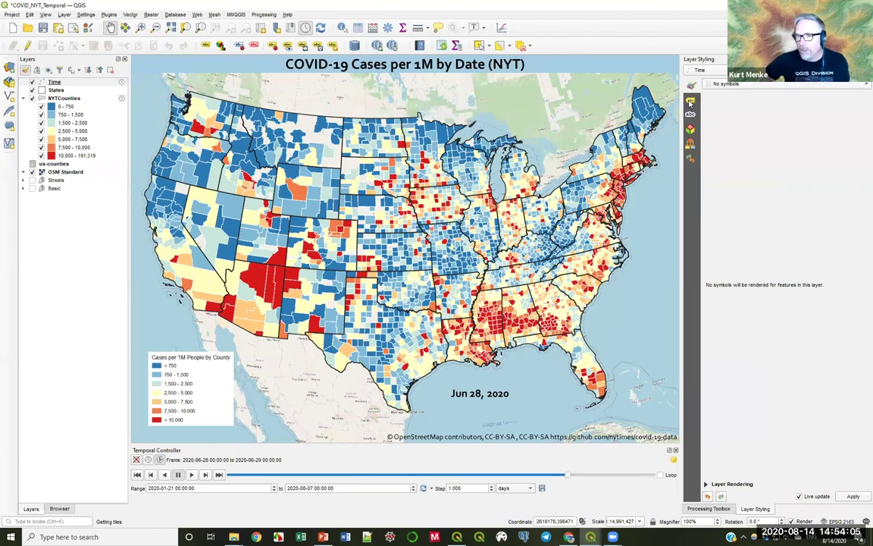
{"action": "left_click", "coordinate": [691, 102]}
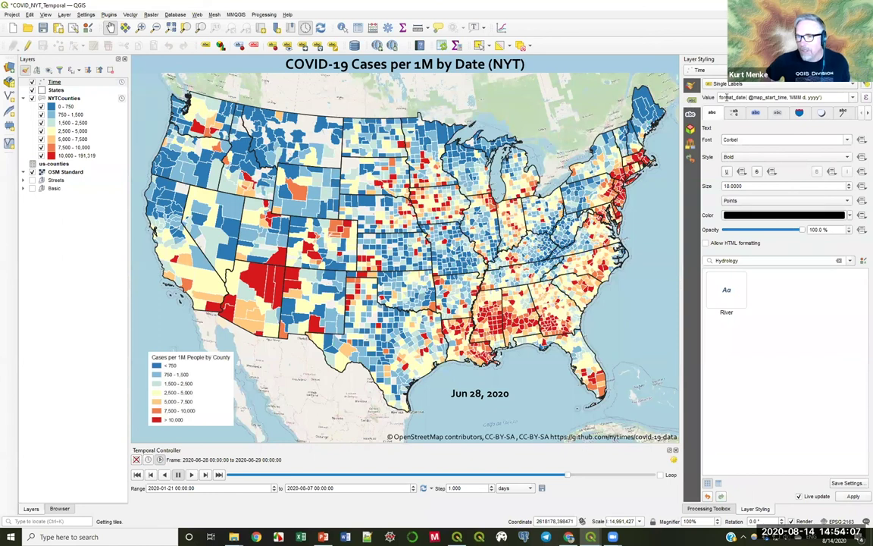
{"action": "double_click", "coordinate": [759, 96]}
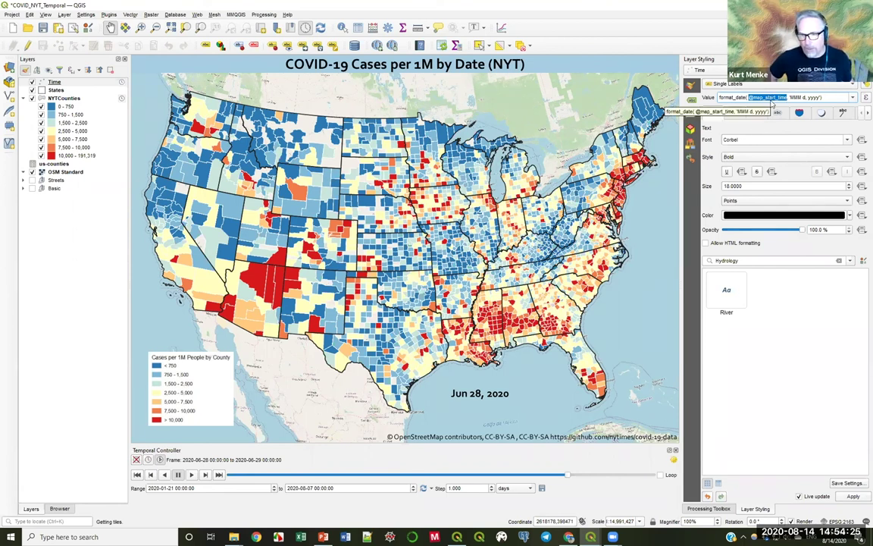
{"action": "left_click_drag", "start_coordinate": [719, 97], "coordinate": [750, 97]}
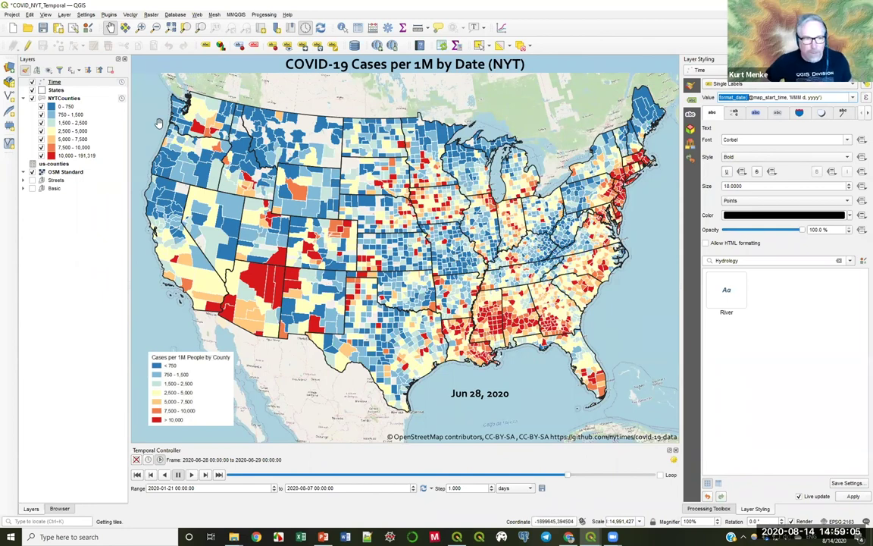
Switch to the Untitled Project window in QGIS and apply the Blues color ramp to the USA_Counties layer
{"action": "mouse_move", "coordinate": [457, 537]}
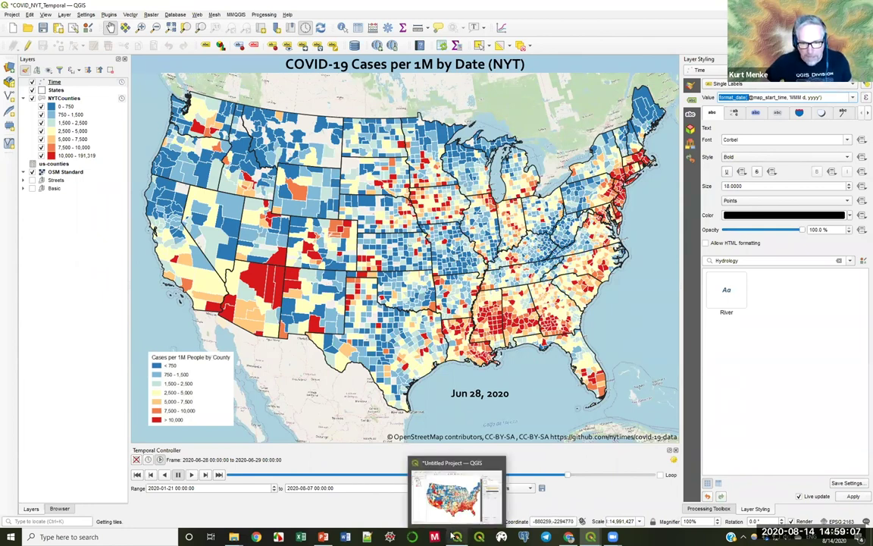
{"action": "left_click", "coordinate": [446, 513]}
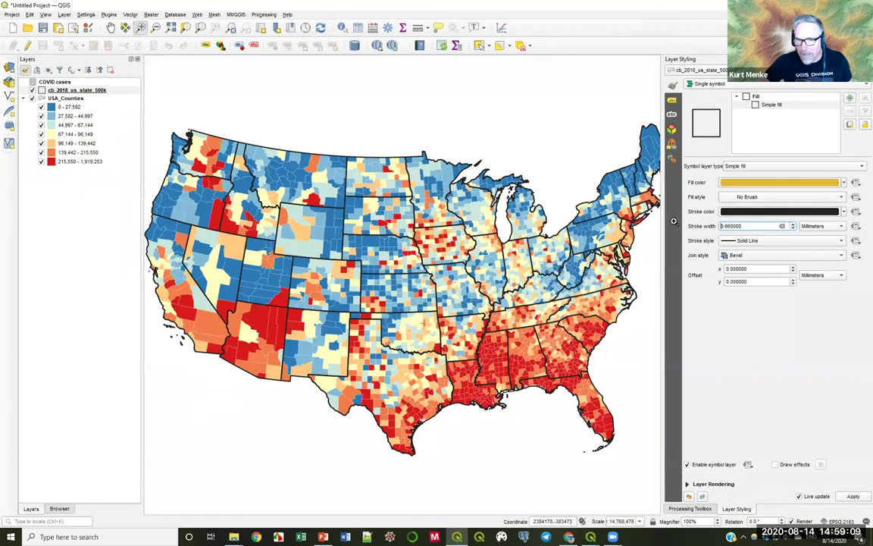
{"action": "left_click", "coordinate": [72, 99]}
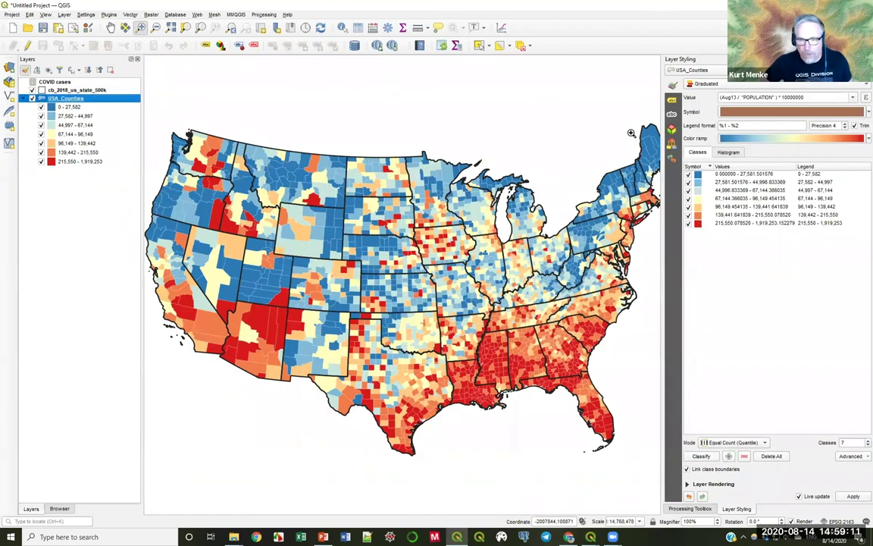
{"action": "left_click", "coordinate": [775, 138]}
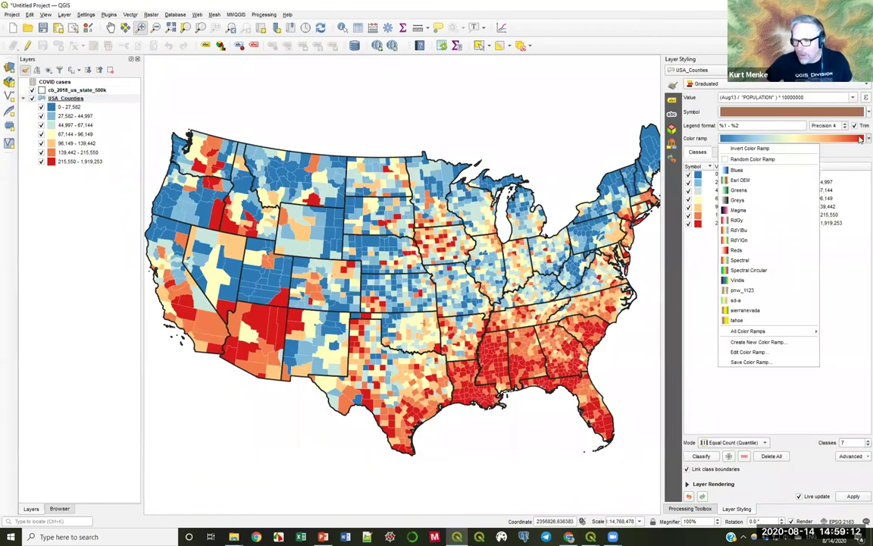
{"action": "left_click", "coordinate": [774, 172]}
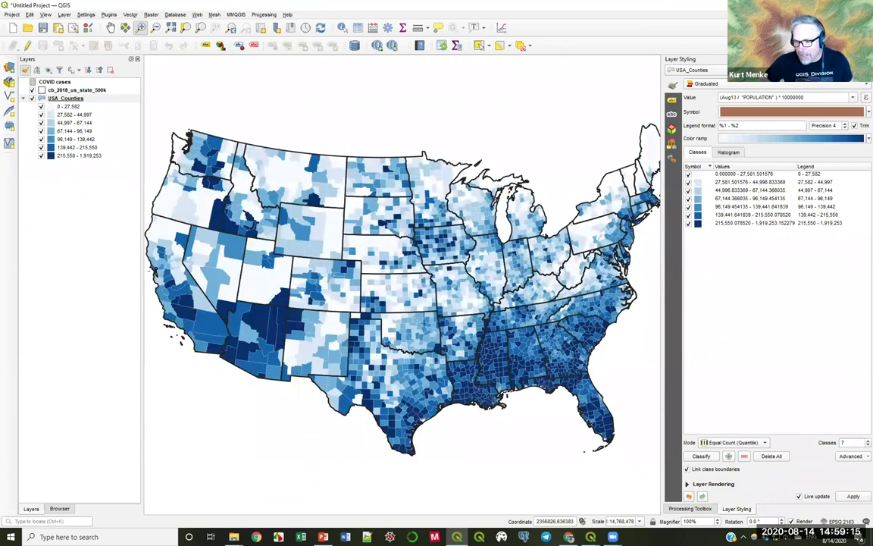
Try more classes for the USA_Counties graduated symbology, going up to 11, and return the count to 7
{"action": "left_click", "coordinate": [868, 440]}
{"action": "left_click", "coordinate": [868, 439]}
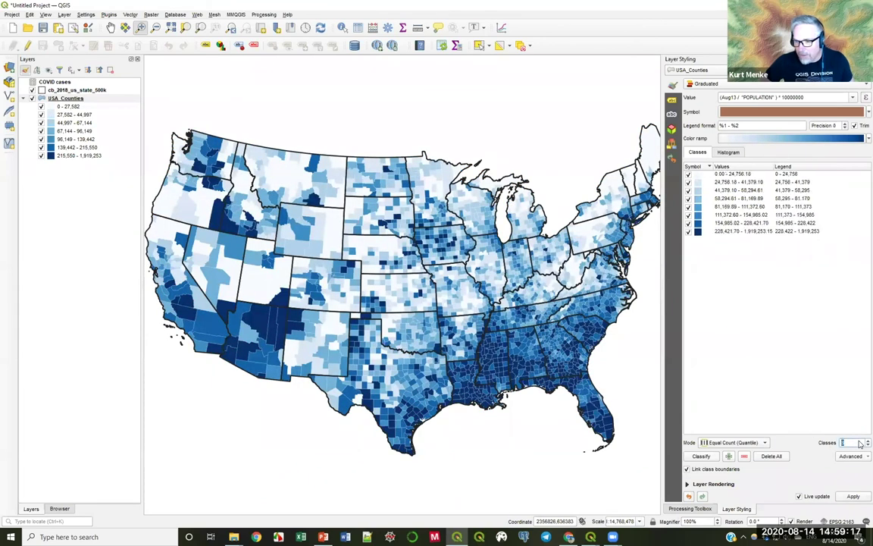
{"action": "left_click", "coordinate": [867, 440]}
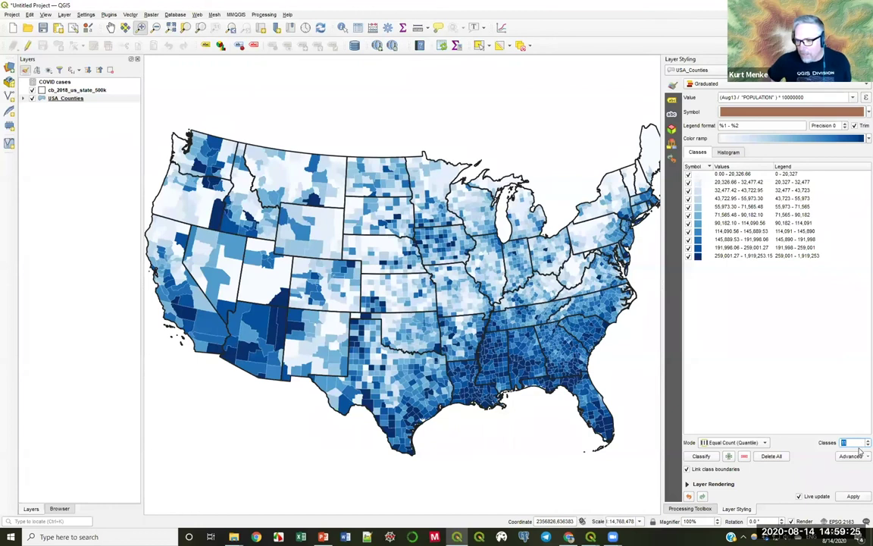
{"action": "scroll", "coordinate": [860, 446], "scroll_direction": "down", "scroll_amount": 2}
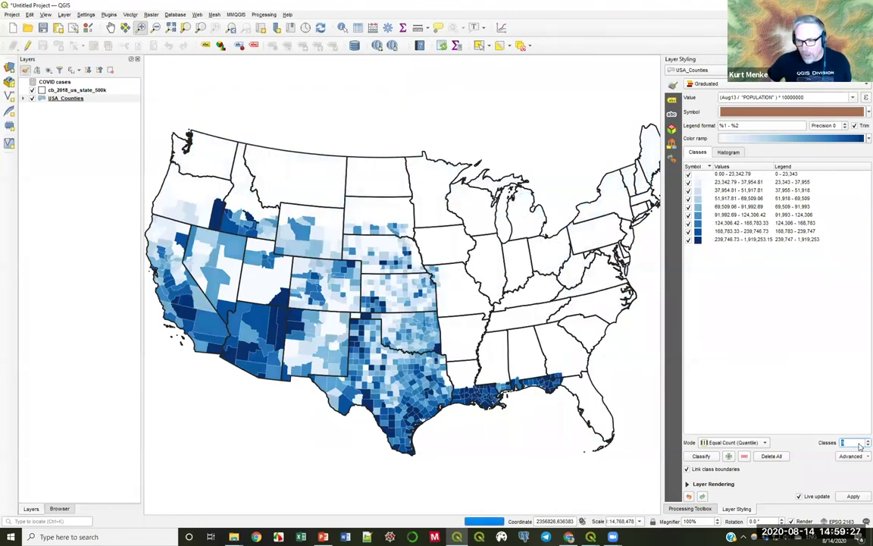
{"action": "scroll", "coordinate": [860, 446], "scroll_direction": "down", "scroll_amount": 1}
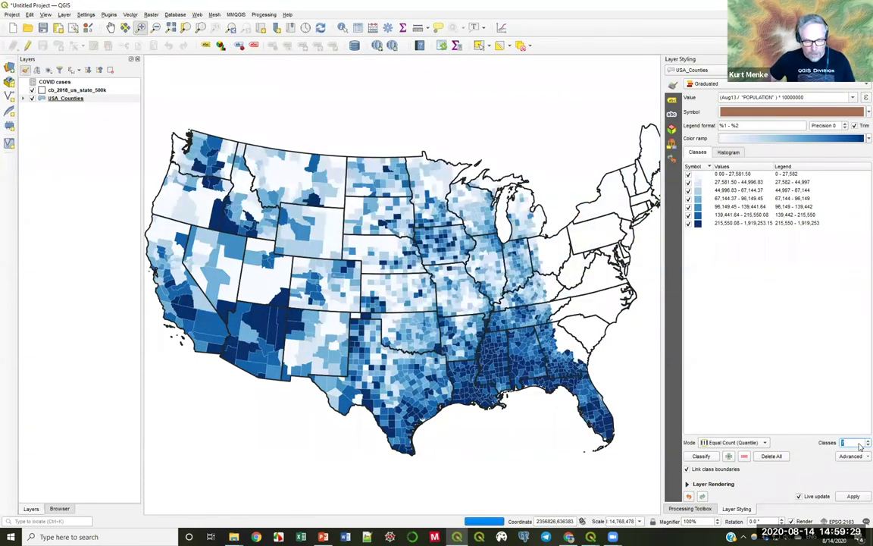